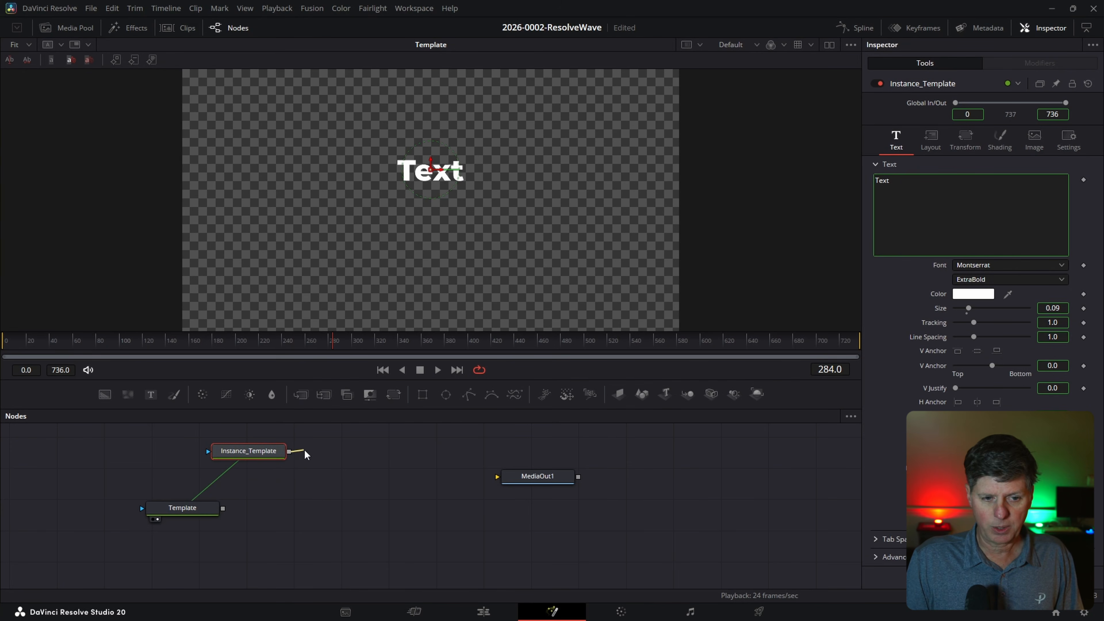
Merge the Instance_Template text over the Template text with a new Merge node and place the instance node above it.
drag(262, 504, 223, 509)
drag(266, 457, 282, 446)
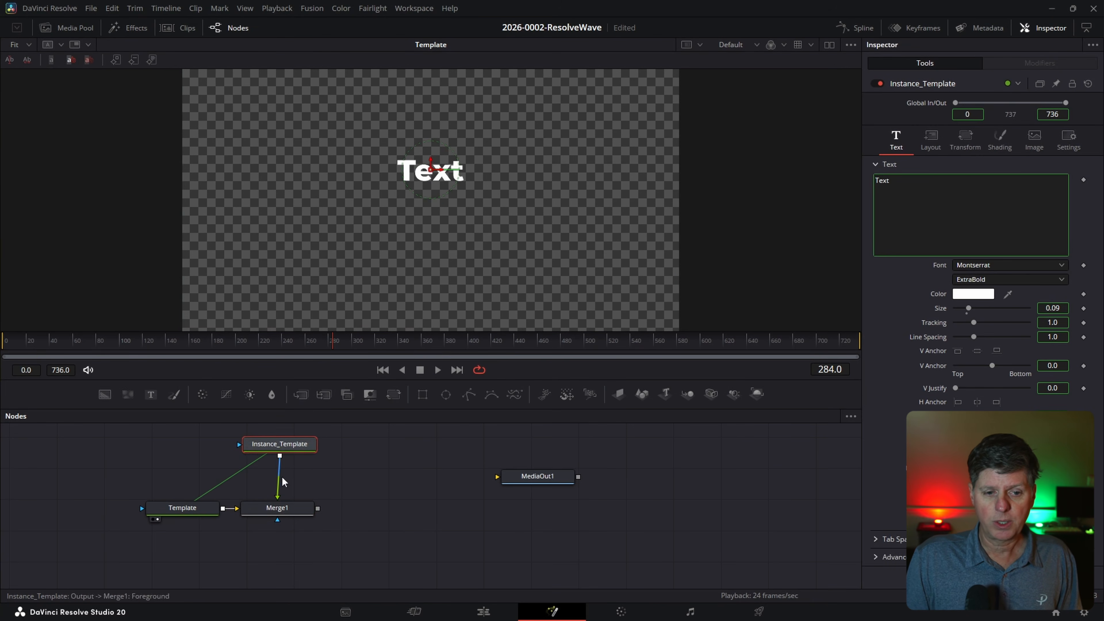
Show Merge1 in the viewer and set its Center Y to 0.377.
click(278, 507)
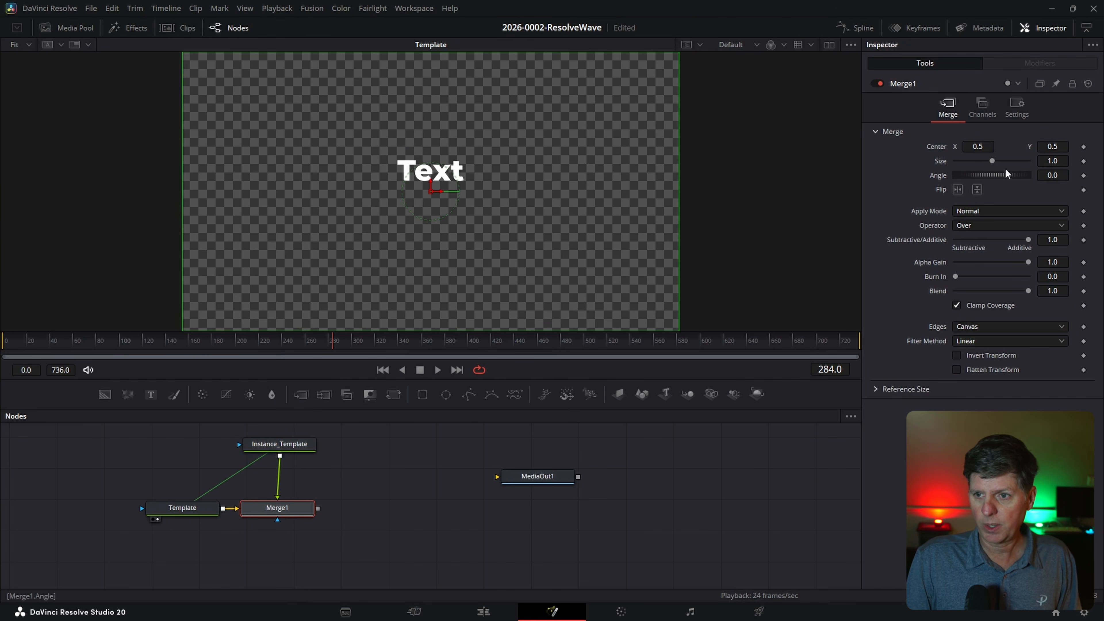
drag(1056, 147, 1014, 147)
scroll(300, 488, down, 1)
key(1)
scroll(305, 480, up, 2)
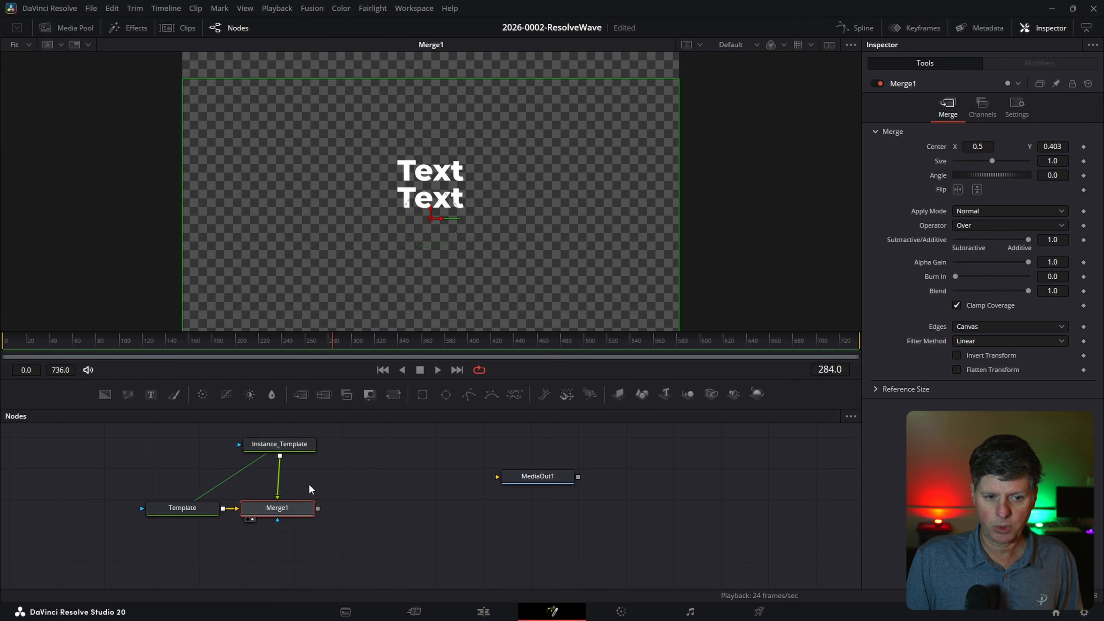
drag(1053, 146, 1042, 146)
Rearrange the Template and Instance_Template nodes so they line up neatly with Merge1.
drag(292, 483, 299, 468)
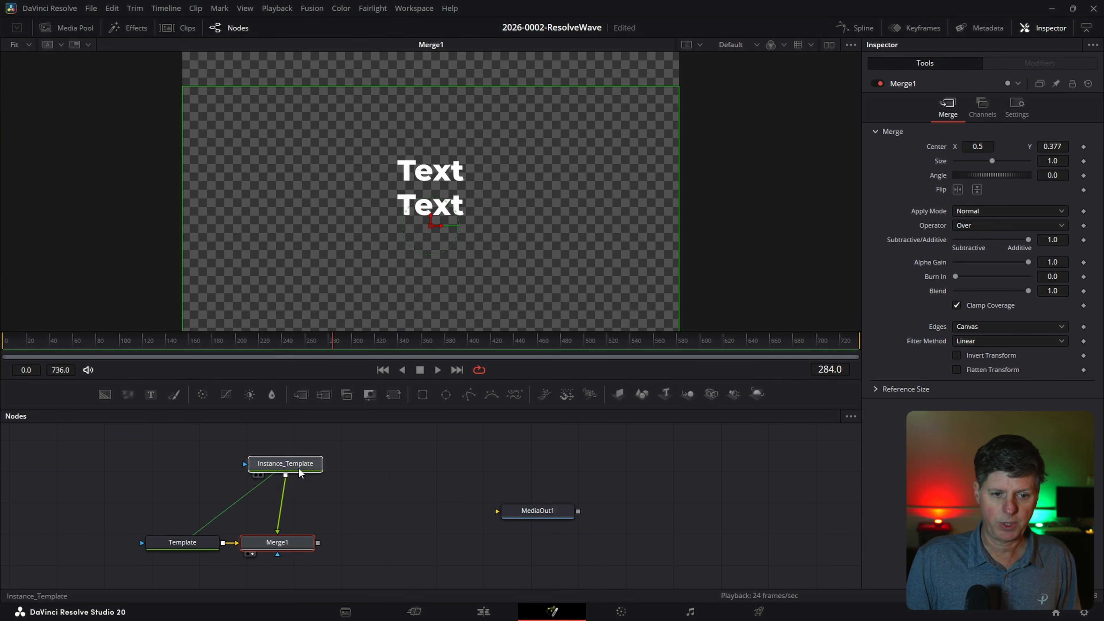
drag(183, 547, 176, 543)
drag(290, 466, 283, 462)
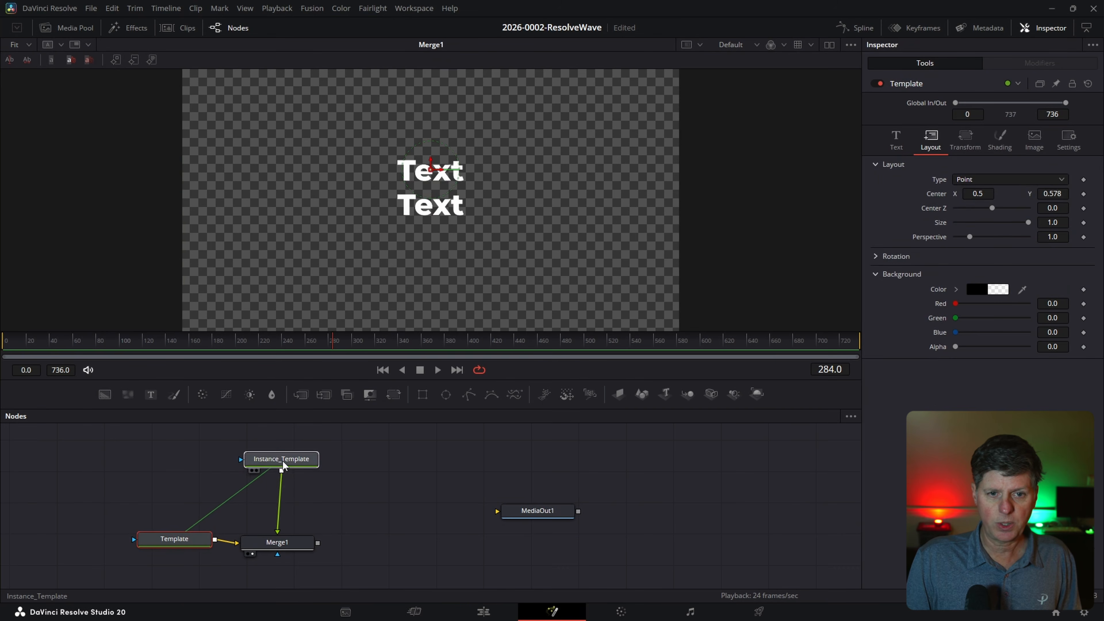
drag(183, 537, 177, 544)
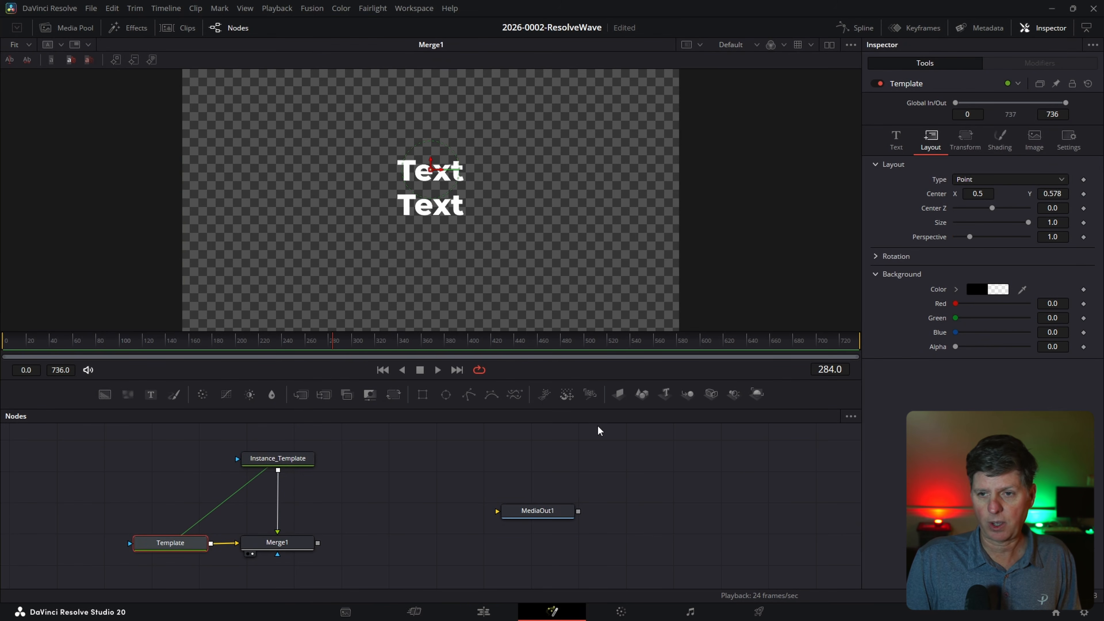
scroll(421, 493, down, 1)
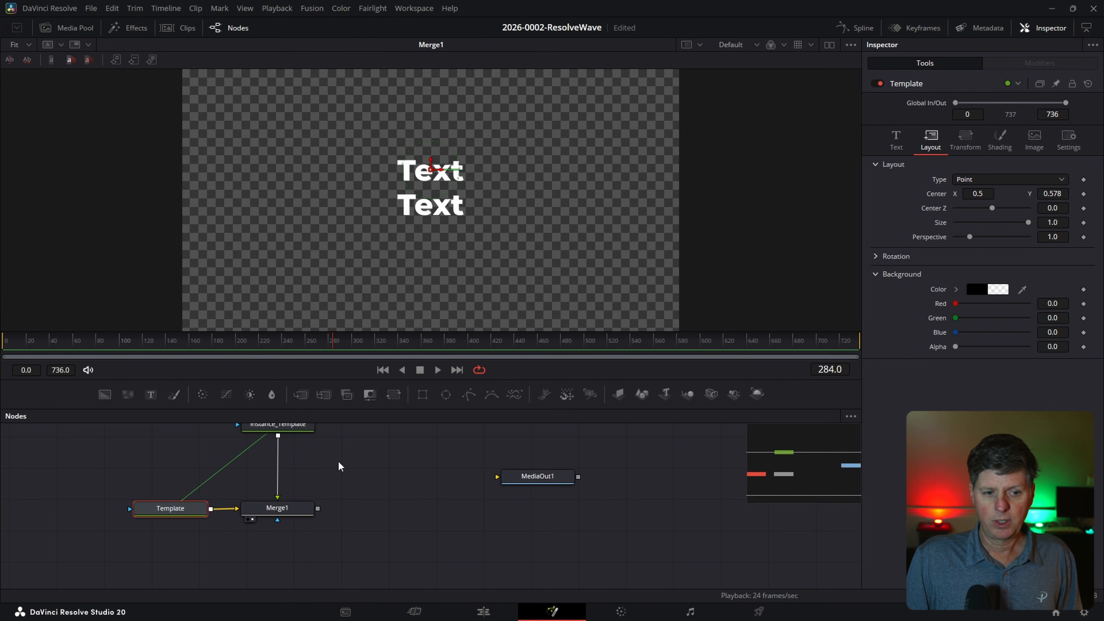
Change the Template node's text to RESOLVE and set its layout Center Y to 0.574.
click(895, 150)
click(947, 187)
key(ctrl+a)
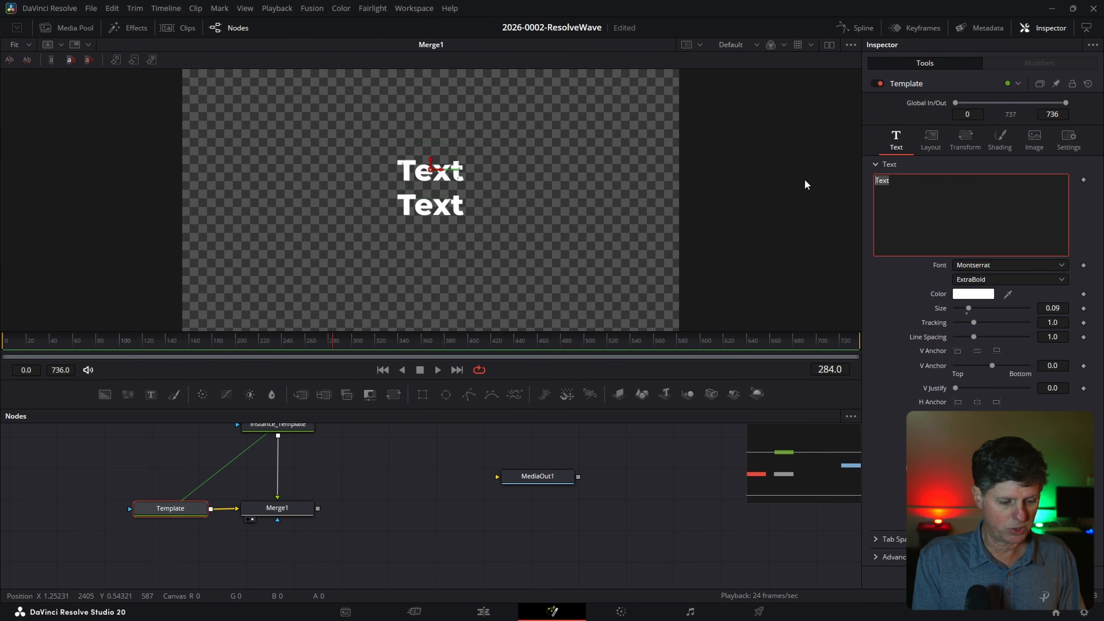
text(RESOLVE)
click(931, 140)
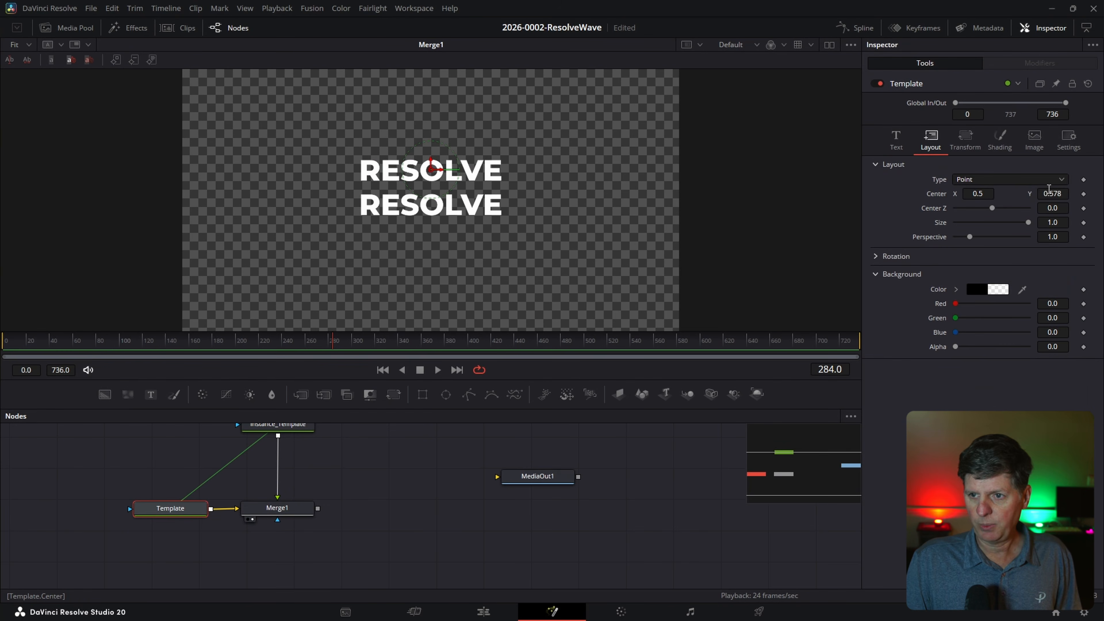
drag(1053, 193, 1055, 194)
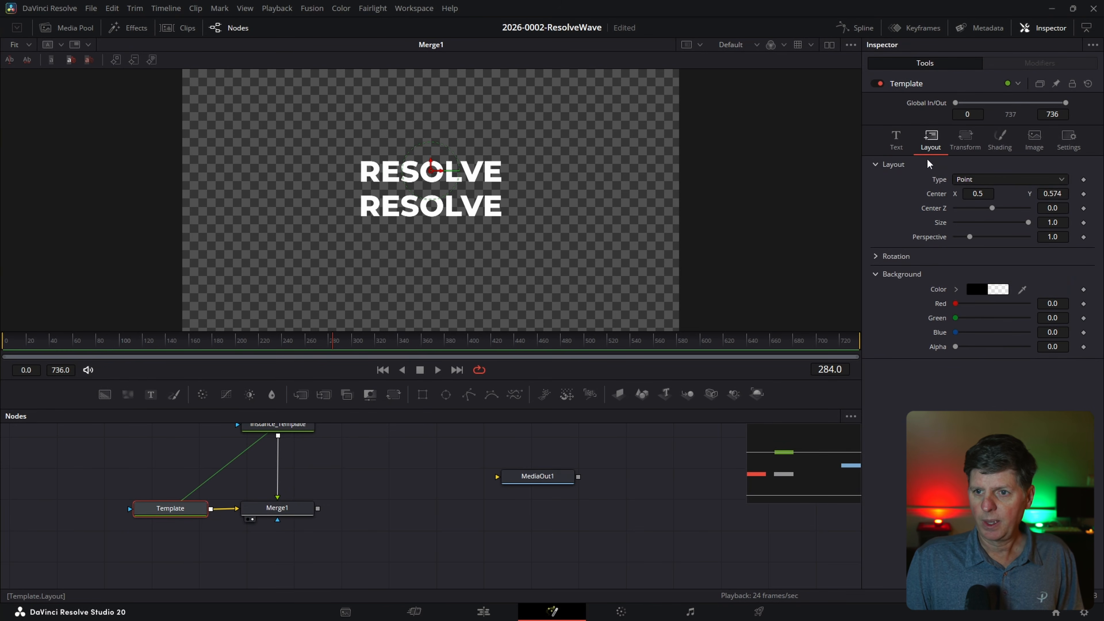
Set the Template text's font to Bebas Neue Regular and enlarge its size to about 0.339.
click(896, 140)
drag(969, 308, 987, 308)
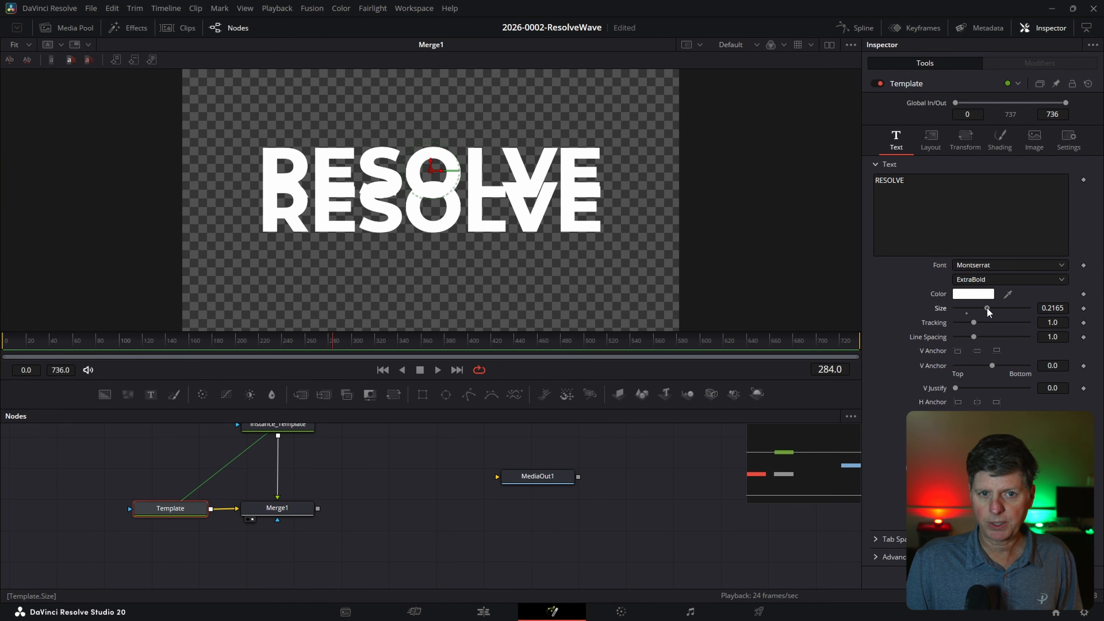
click(986, 267)
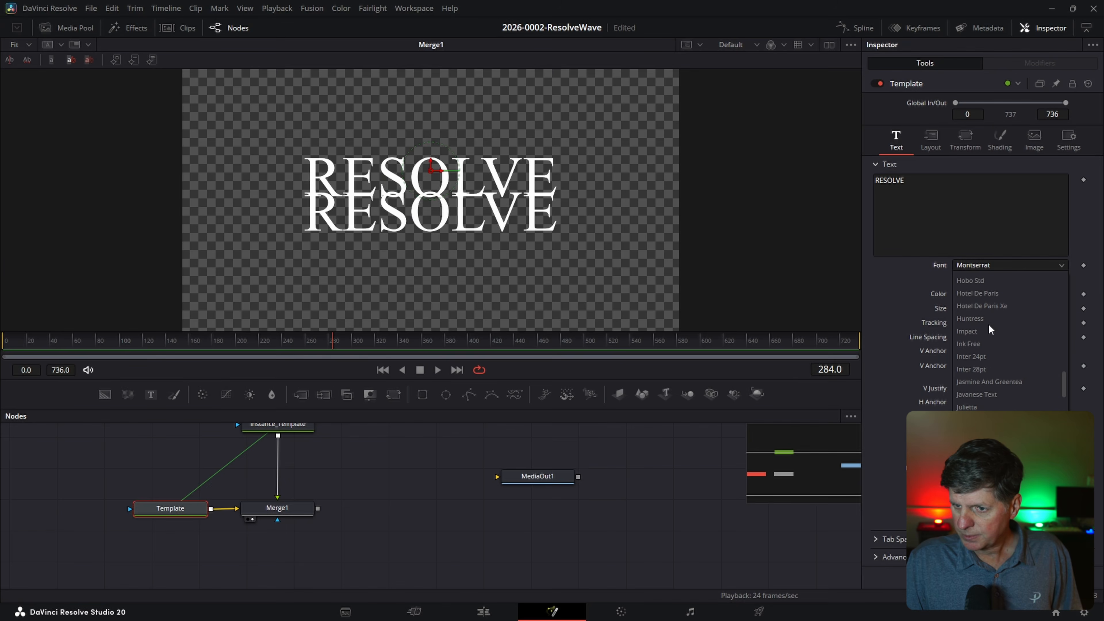
scroll(989, 325, up, 3)
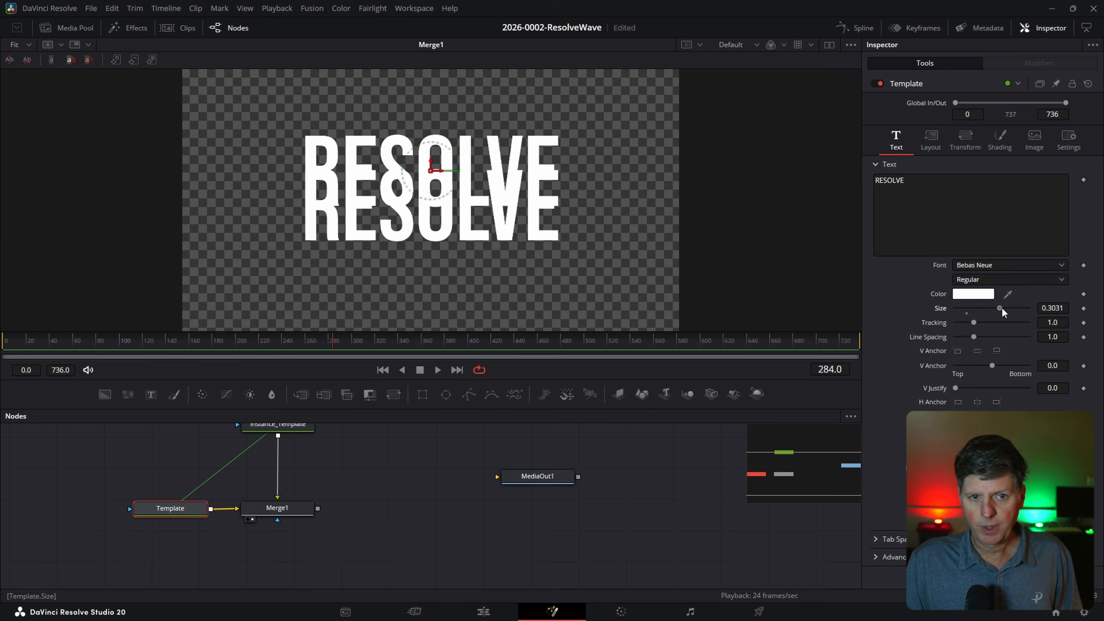
drag(1001, 307, 1003, 304)
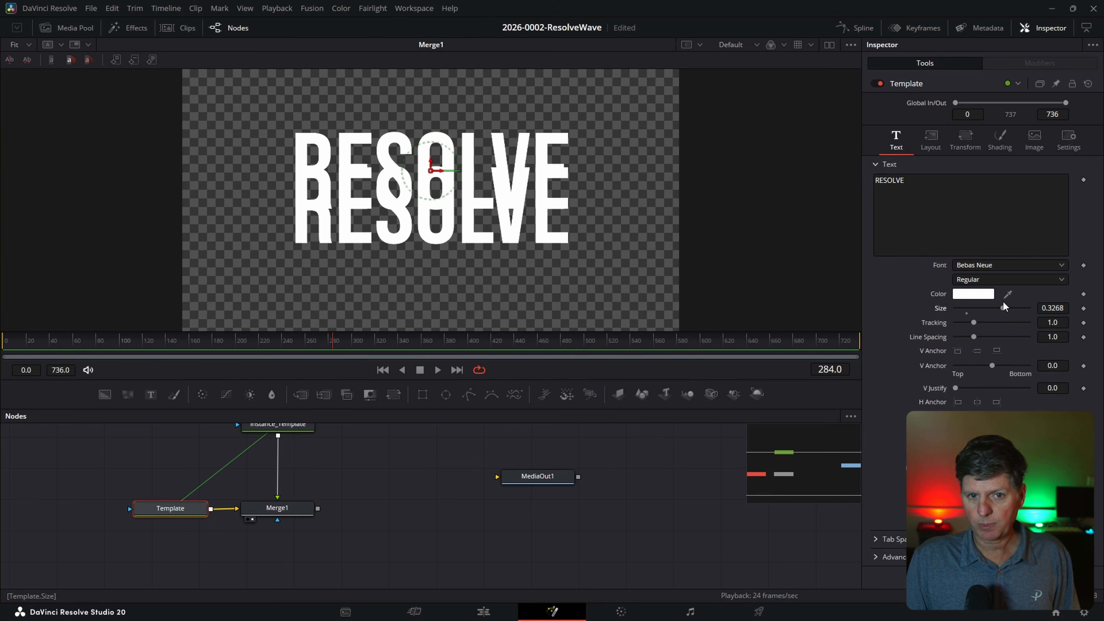
drag(999, 307, 1006, 306)
Set the Template text's Center Y to 0.628 and Merge1's Center Y to 0.18 to separate the two lines.
click(931, 140)
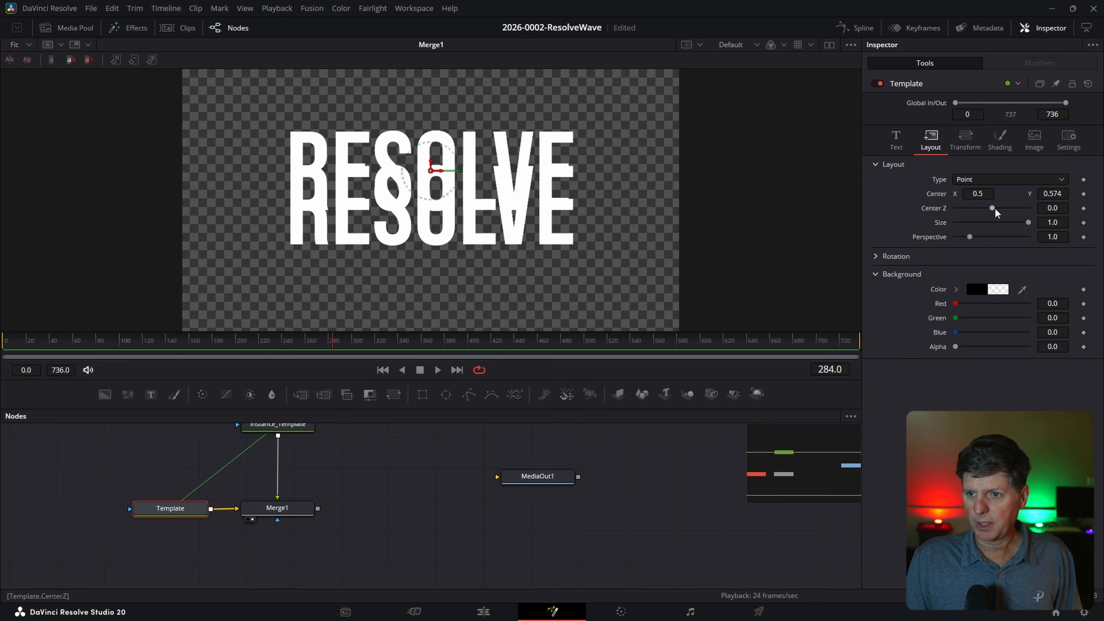
drag(1051, 195, 1069, 195)
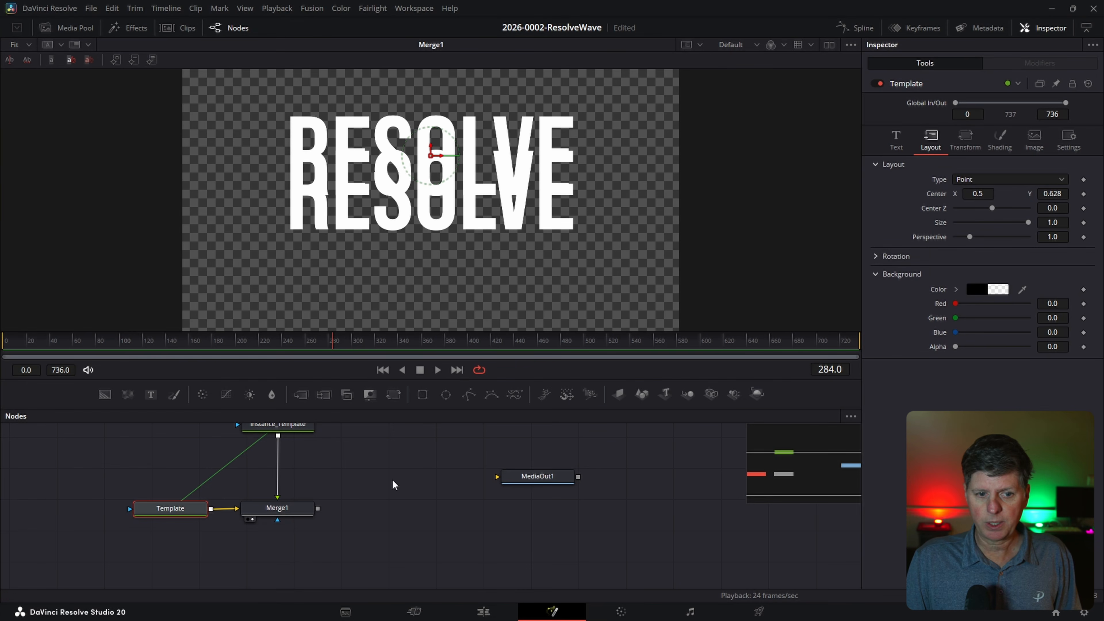
click(279, 508)
drag(1061, 150, 997, 150)
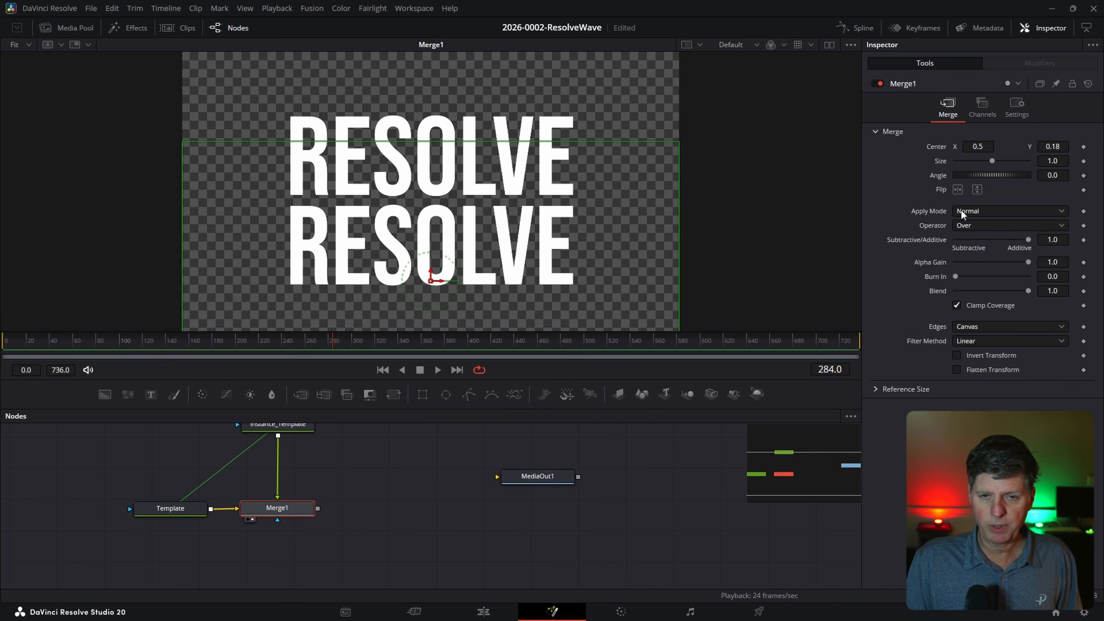
Move the Template text slightly higher in the frame and set its tracking to 1.036.
scroll(569, 222, down, 2)
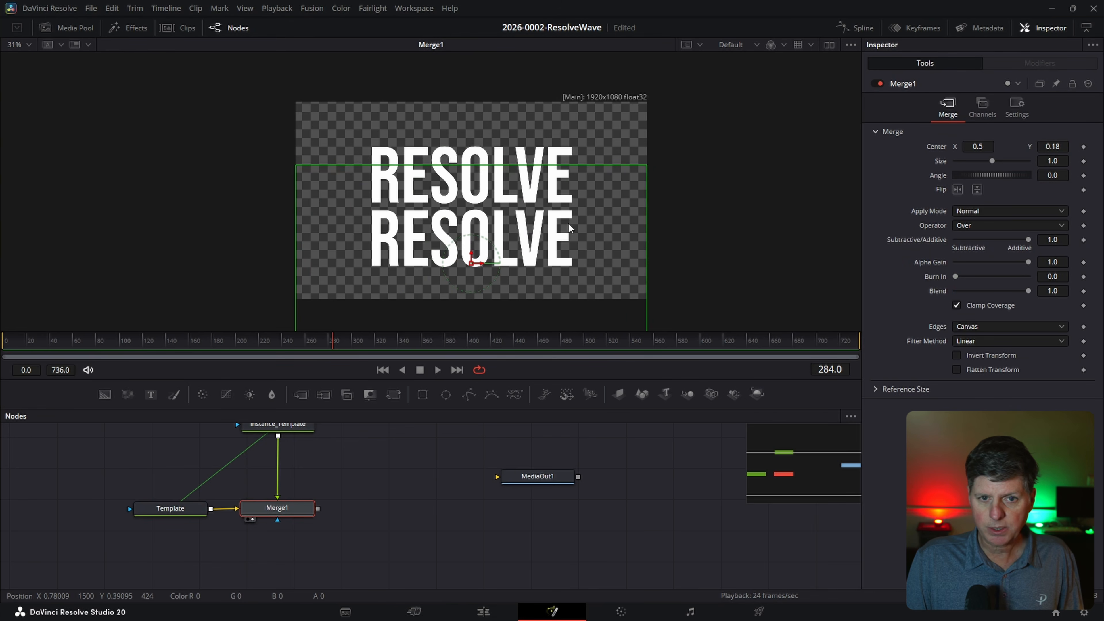
click(187, 508)
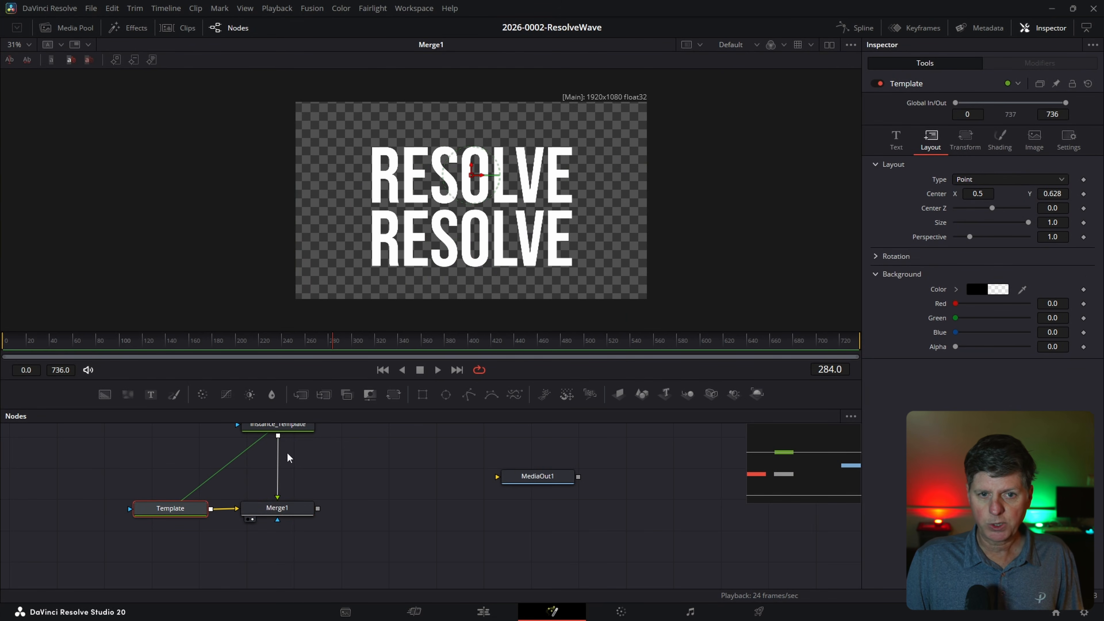
click(896, 140)
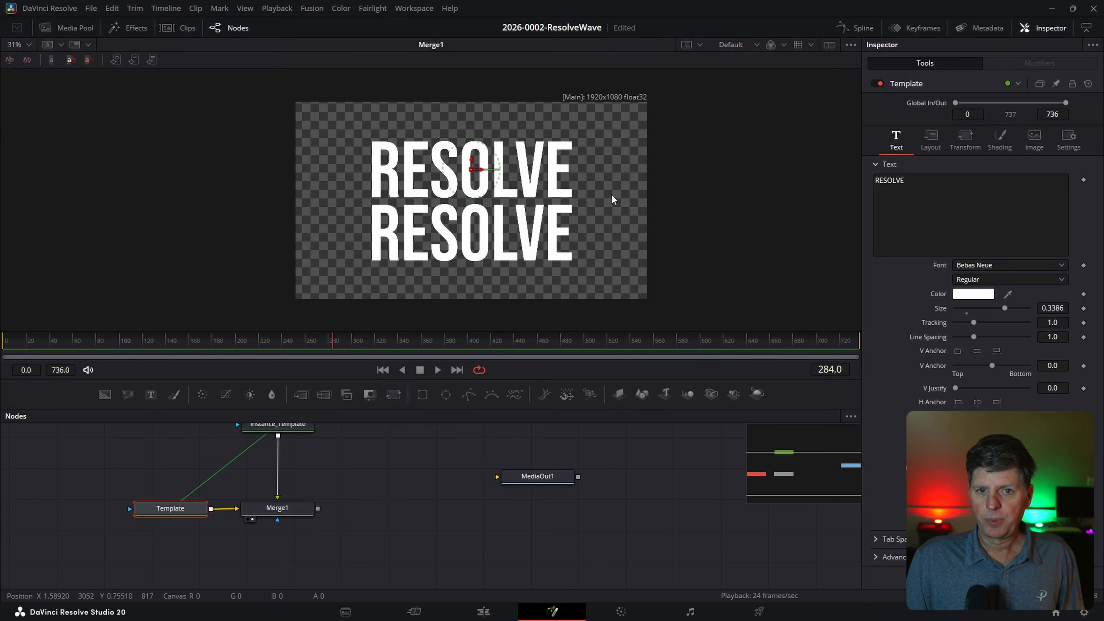
scroll(614, 200, up, 5)
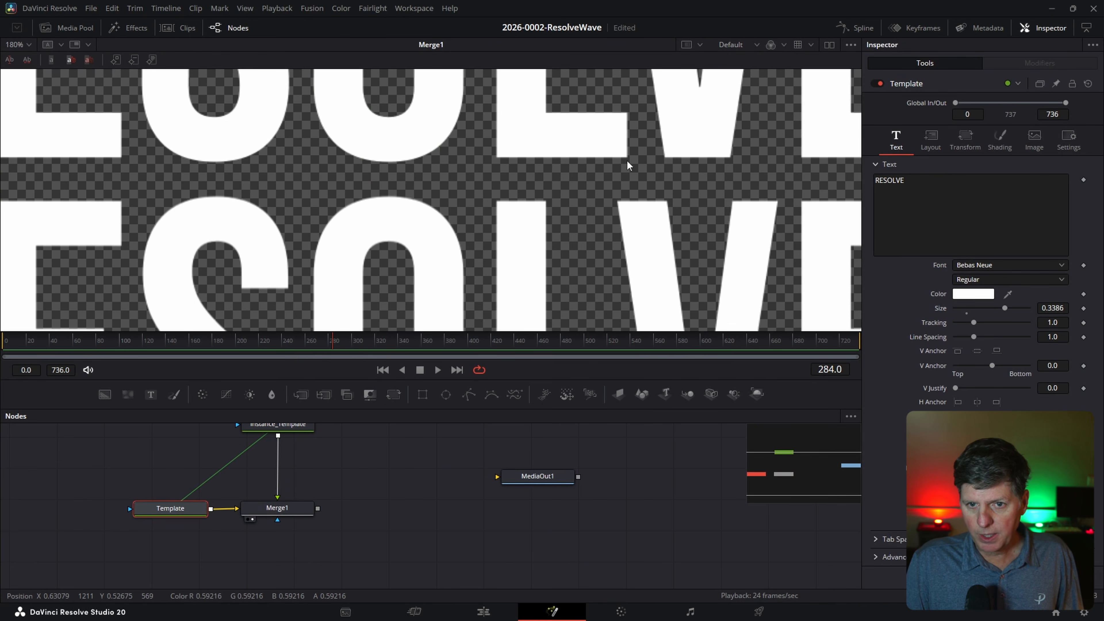
scroll(612, 144, down, 4)
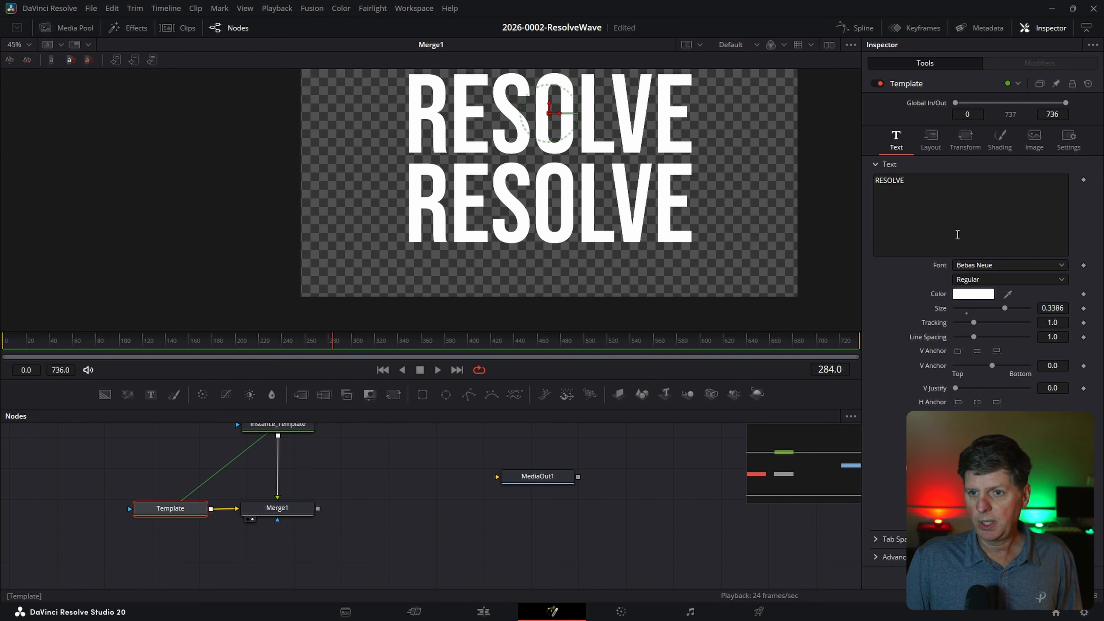
drag(1049, 321, 1063, 322)
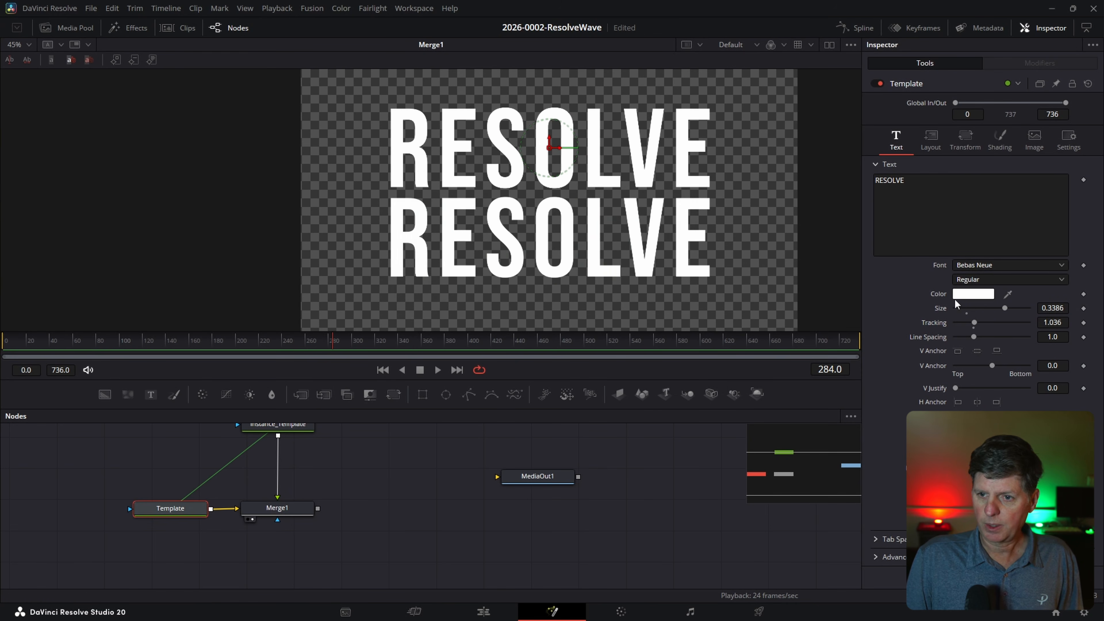
Set the Template text's color to bright green, #23ff0a.
click(969, 294)
click(619, 227)
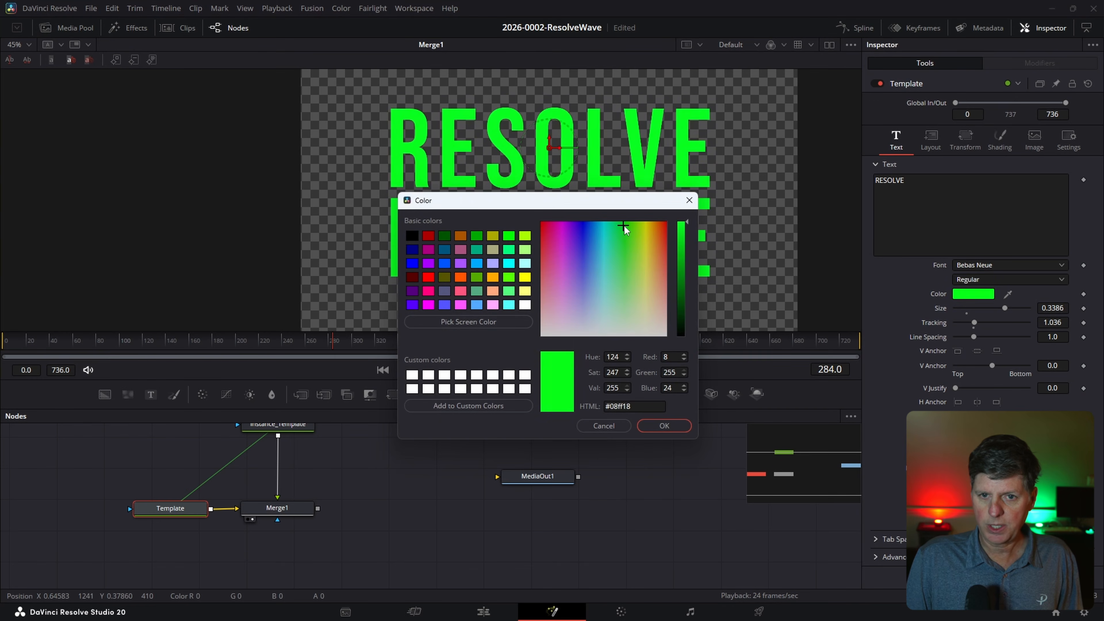
drag(621, 225, 627, 227)
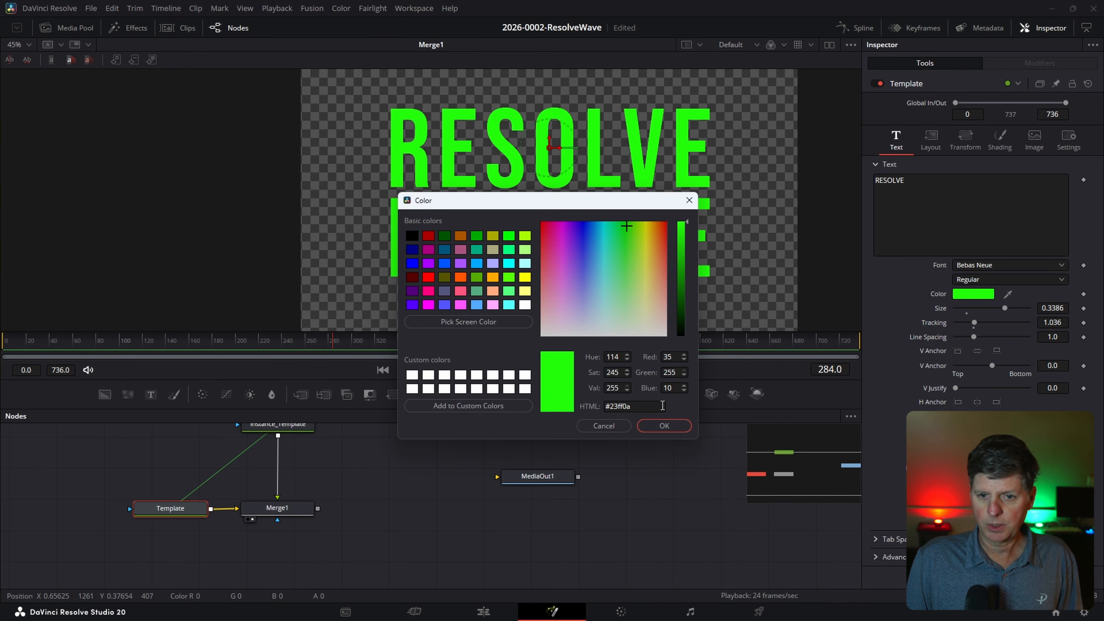
click(665, 427)
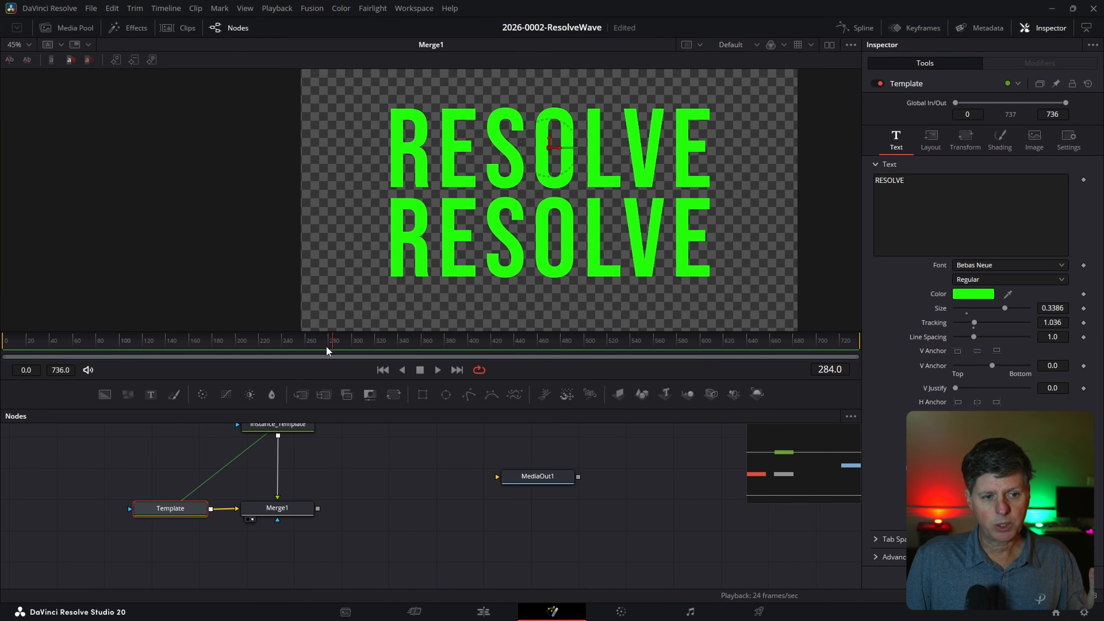
Add a Background node near Merge1 and set its color to blue, with red 0.027, green 0.467 and blue 1.0.
drag(104, 394, 334, 470)
click(987, 200)
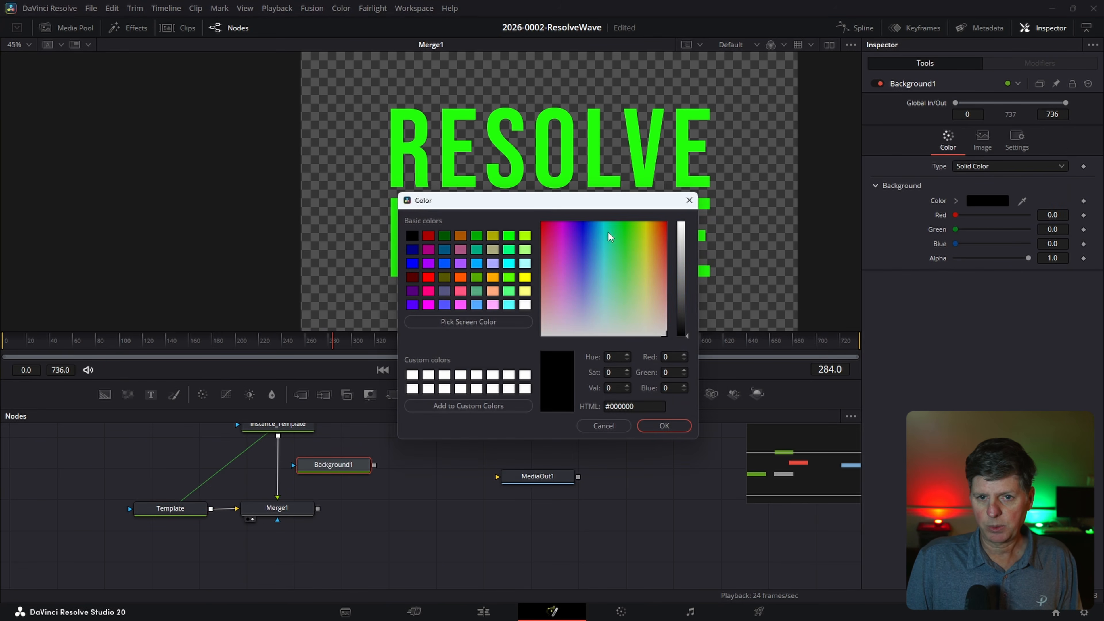
click(589, 228)
click(664, 425)
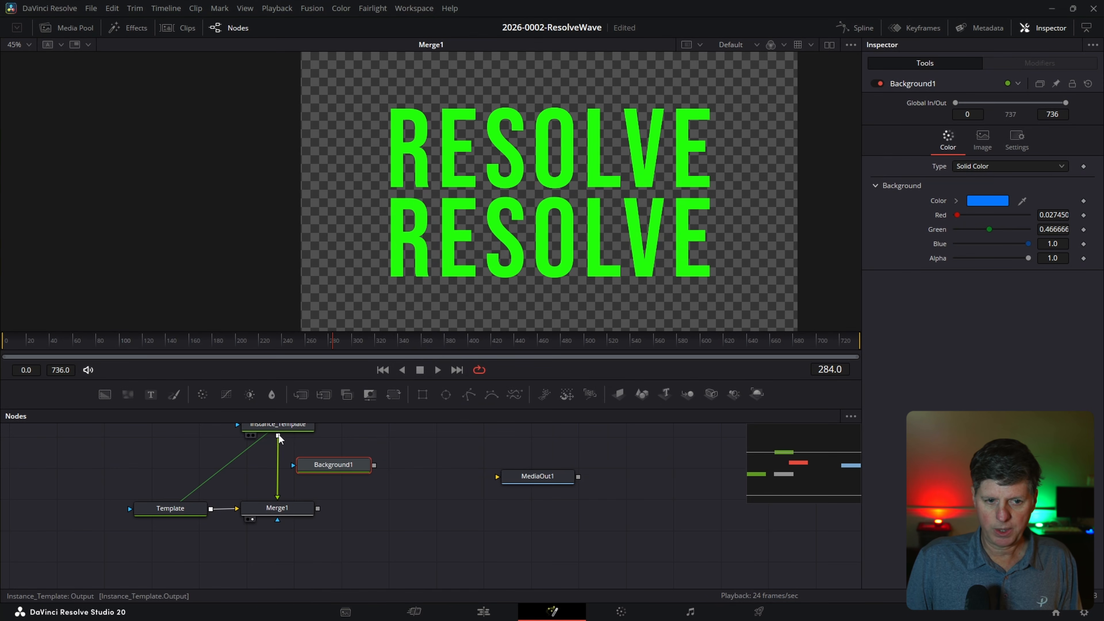
Mask Background1 with Instance_Template's output and feed Background1 into Merge1's foreground.
drag(278, 436, 293, 464)
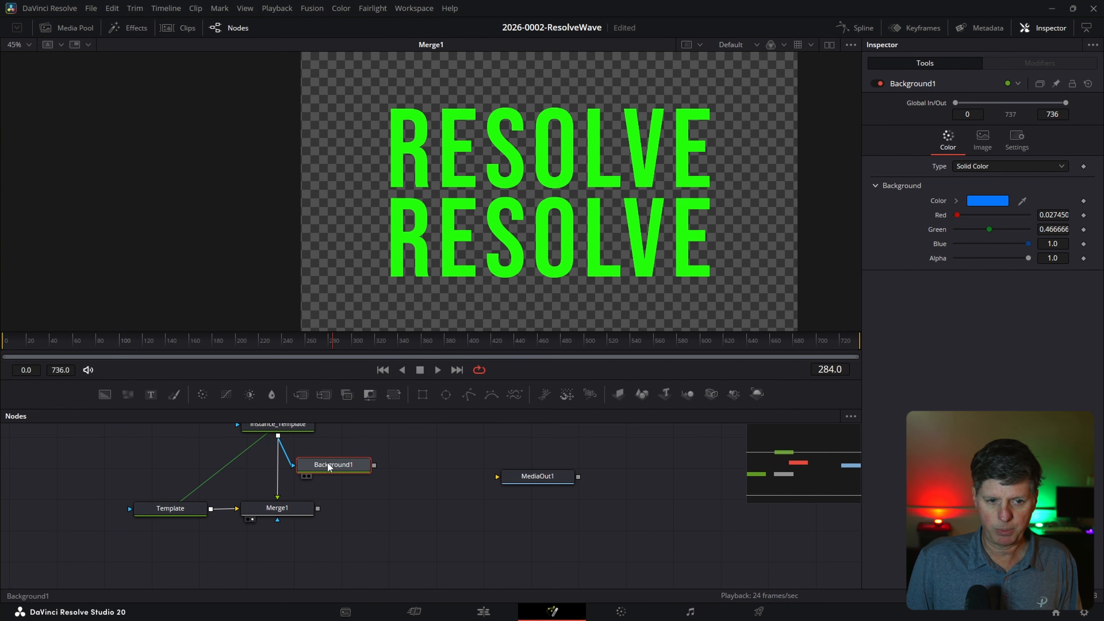
key(2)
drag(374, 466, 280, 475)
Connect Merge1's output to MediaOut1.
click(282, 512)
key(2)
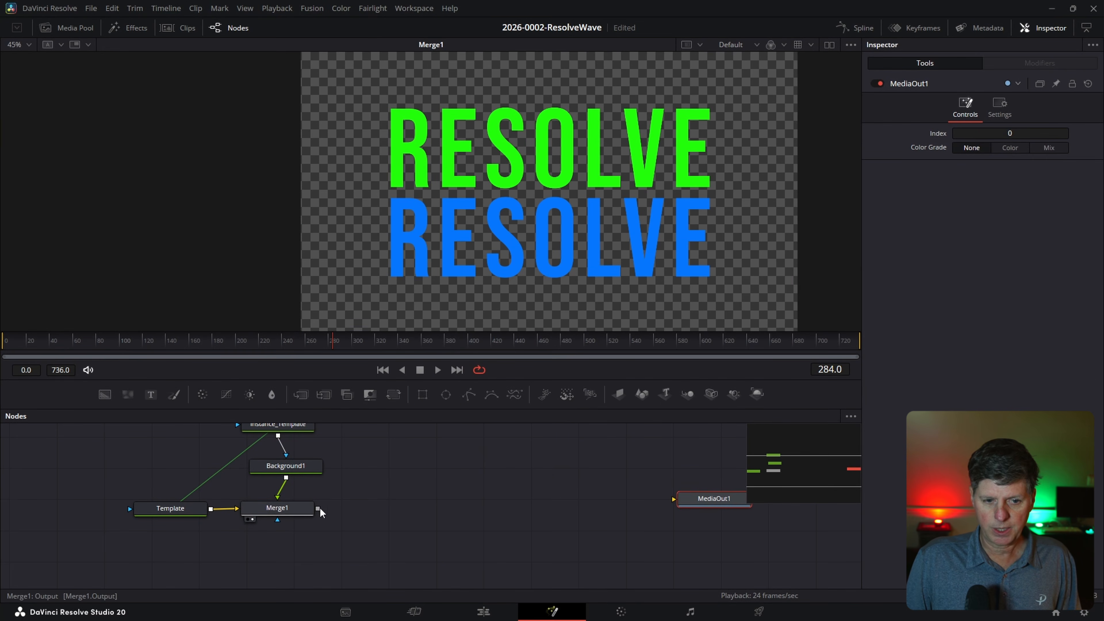
drag(318, 508, 694, 502)
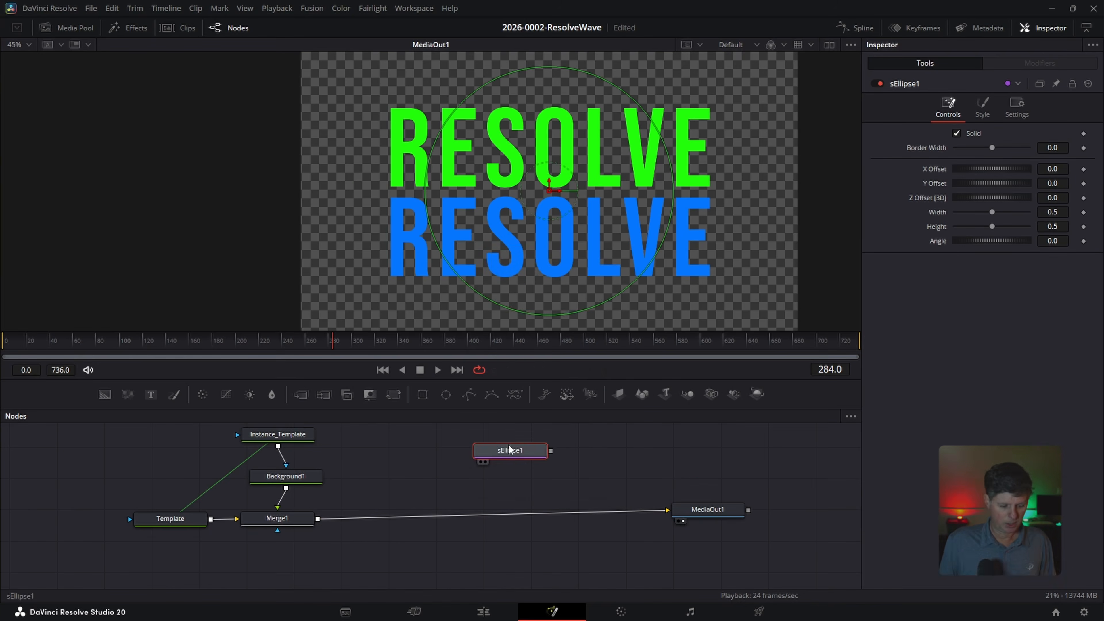
Add an sRender node after sEllipse1 and show it in the viewer.
key(shift+space)
text(sre)
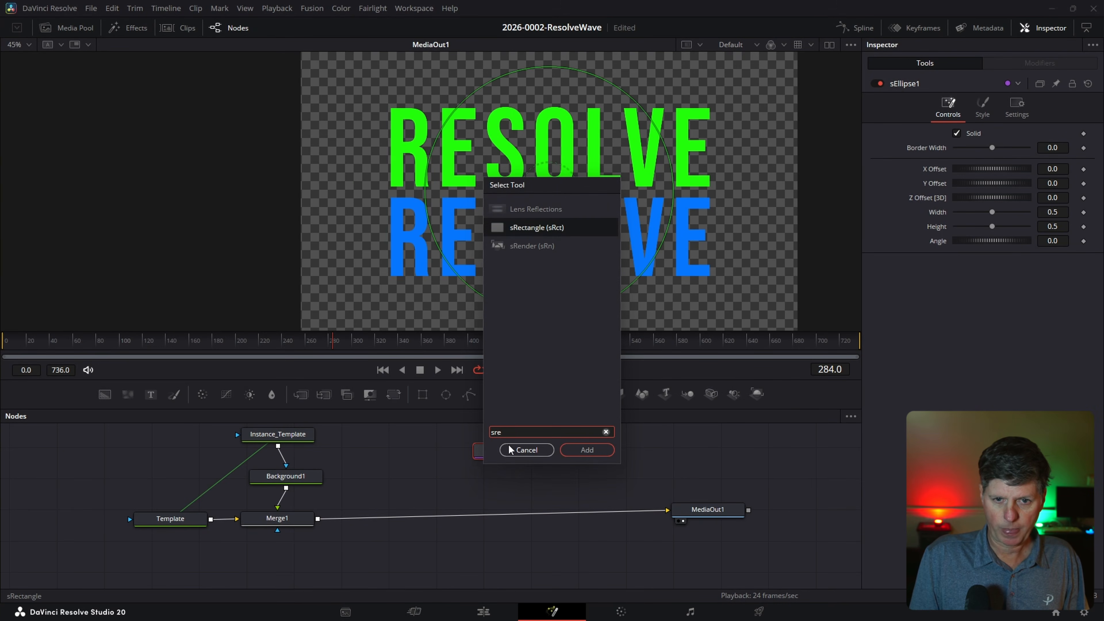
key(Down)
key(Return)
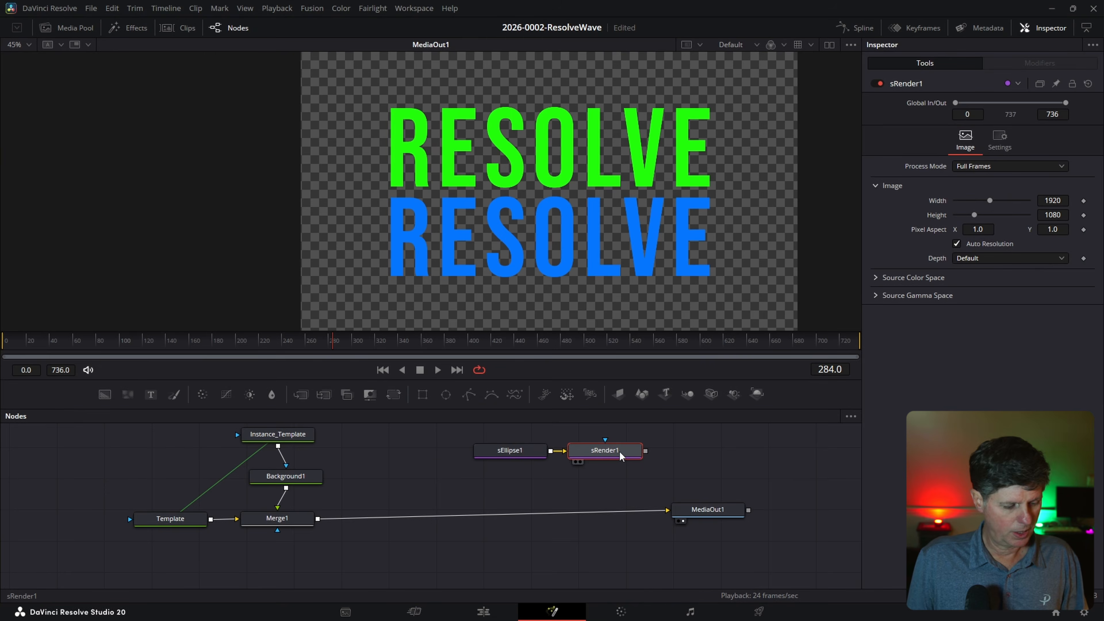
key(1)
scroll(585, 215, down, 2)
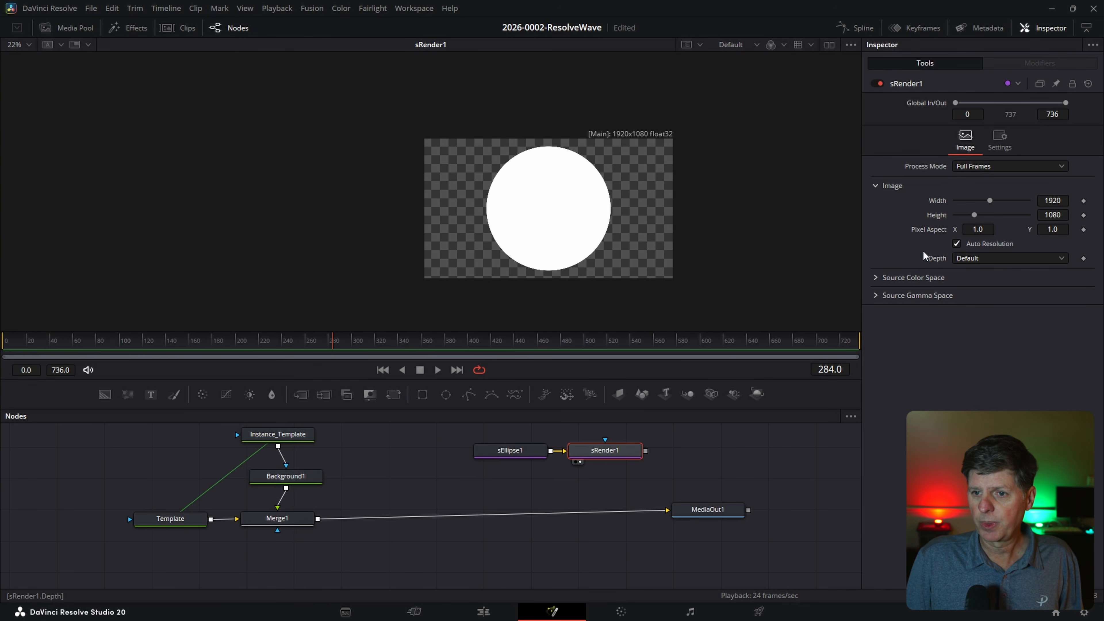
Turn off Auto Resolution on sRender1, set its width and height to 9, and inspect the small dot.
click(952, 243)
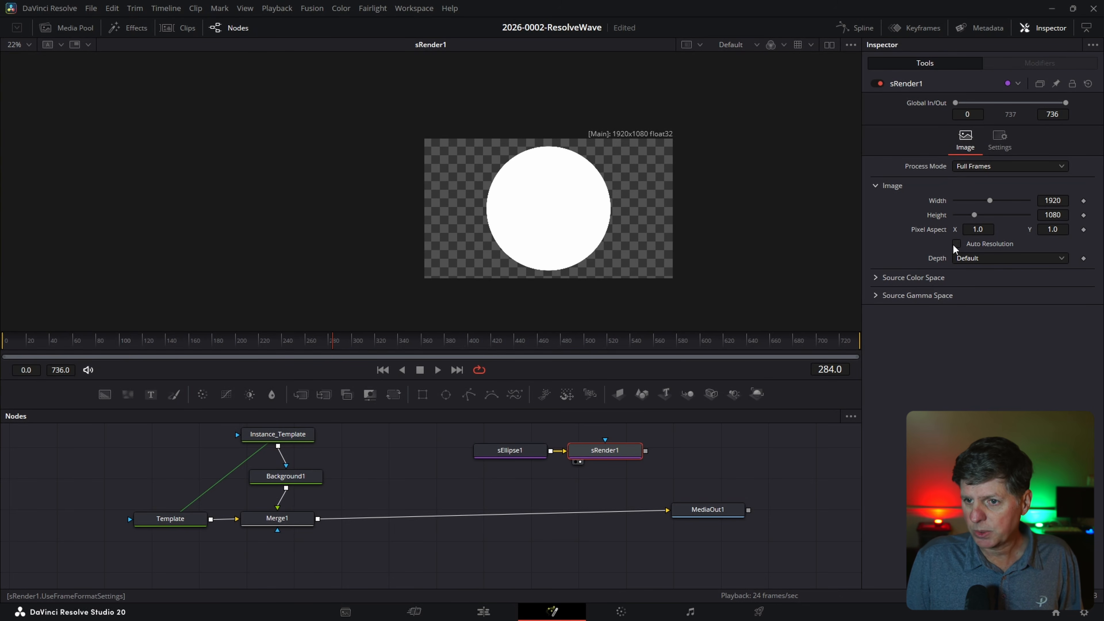
click(1058, 200)
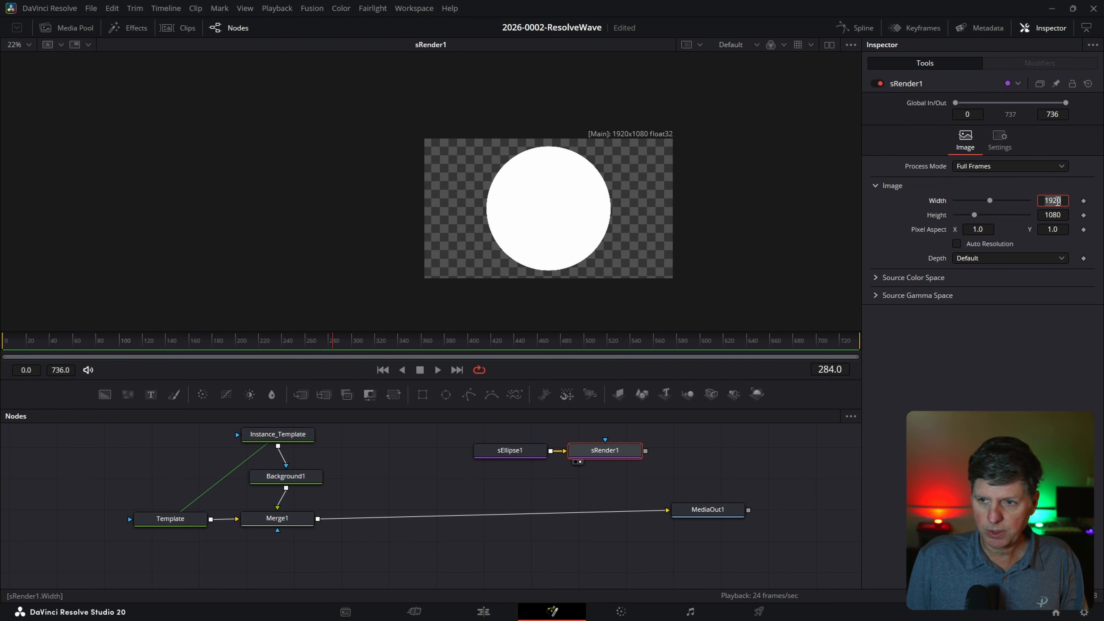
text(9)
click(1058, 213)
text(9)
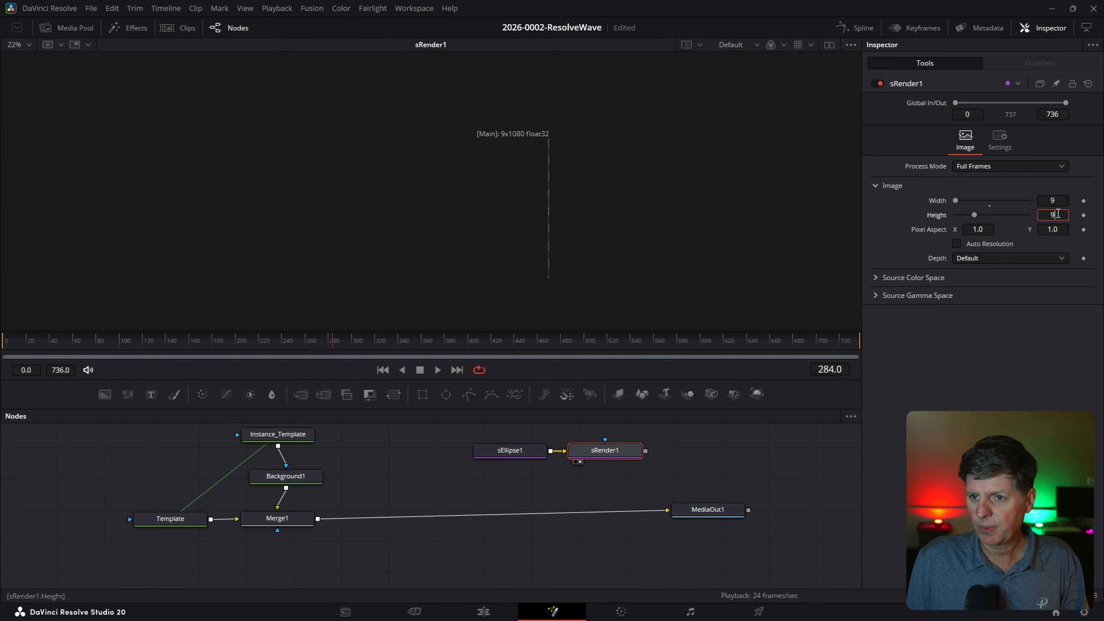
key(Return)
scroll(547, 221, up, 5)
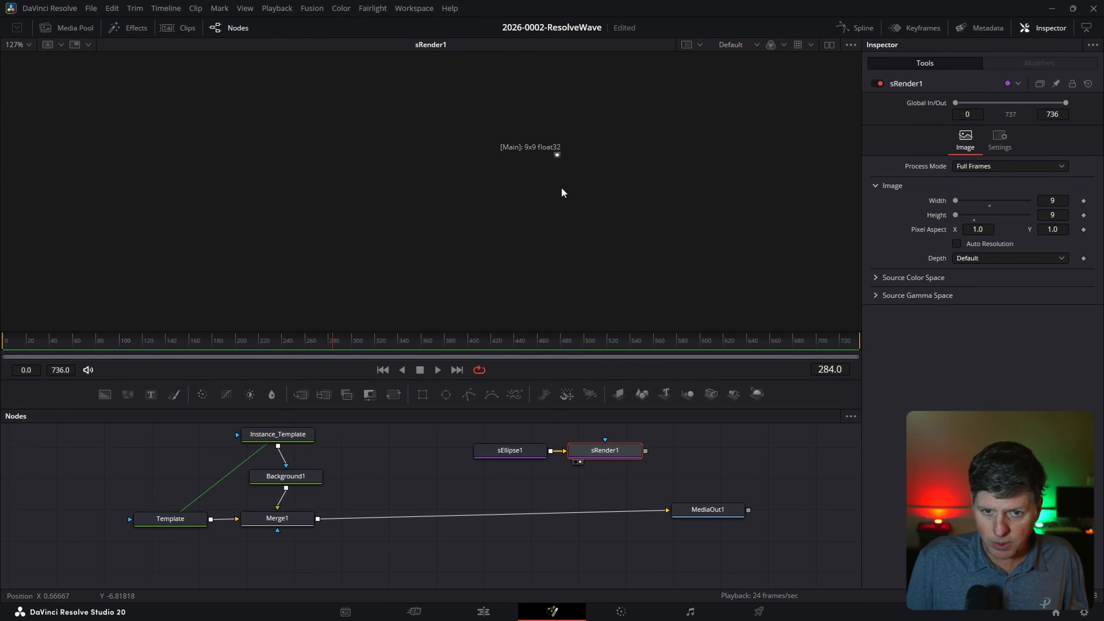
scroll(561, 150, up, 8)
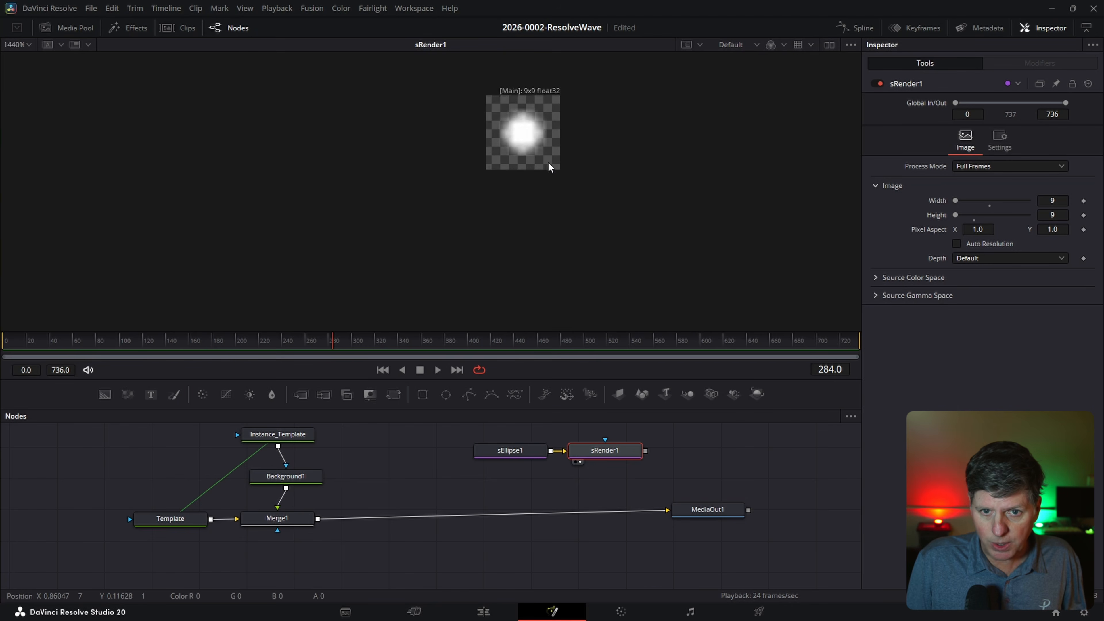
scroll(549, 172, down, 10)
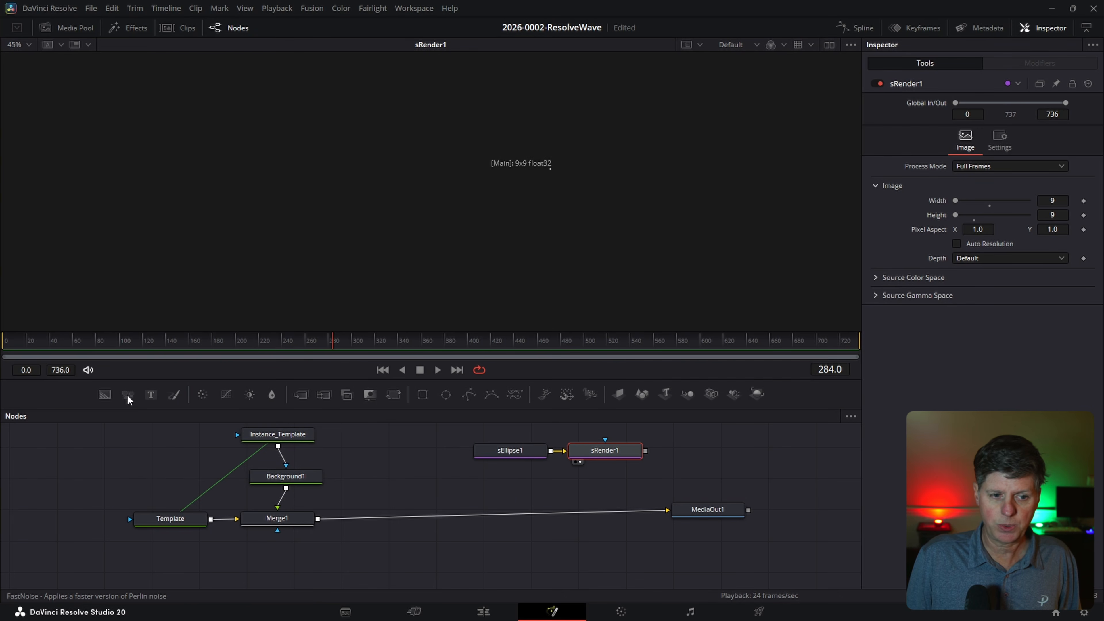
Add a FastNoise node below sEllipse1, merge sRender1 over it, and show the new merge in the viewer.
drag(126, 395, 526, 484)
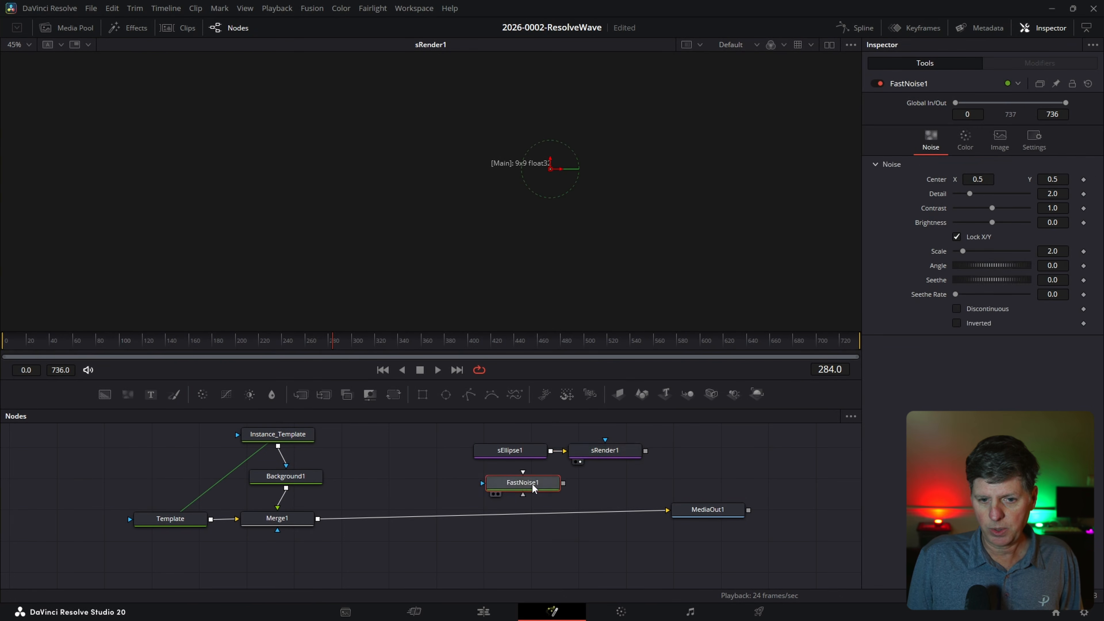
drag(707, 510, 711, 545)
drag(156, 439, 279, 562)
drag(522, 482, 511, 491)
drag(646, 469, 552, 492)
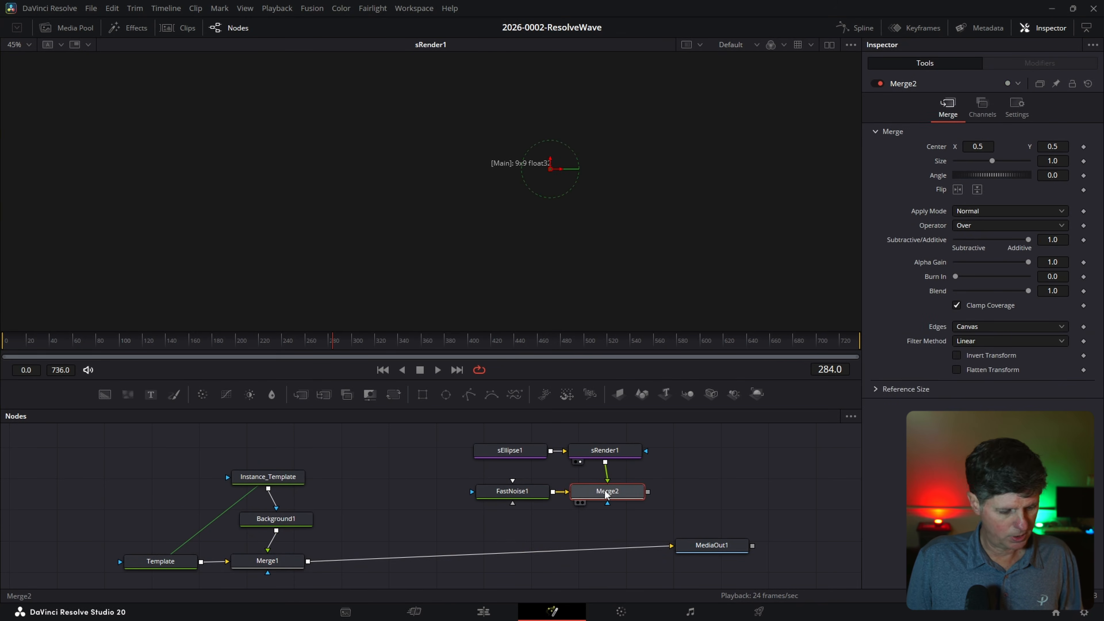
key(2)
scroll(539, 200, up, 3)
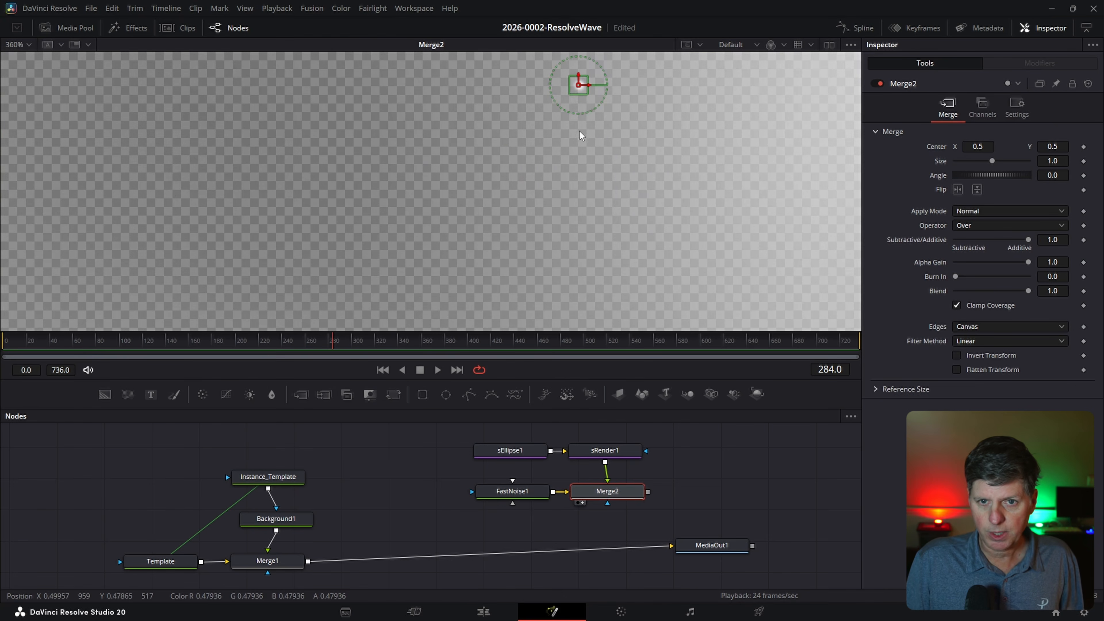
scroll(580, 98, down, 4)
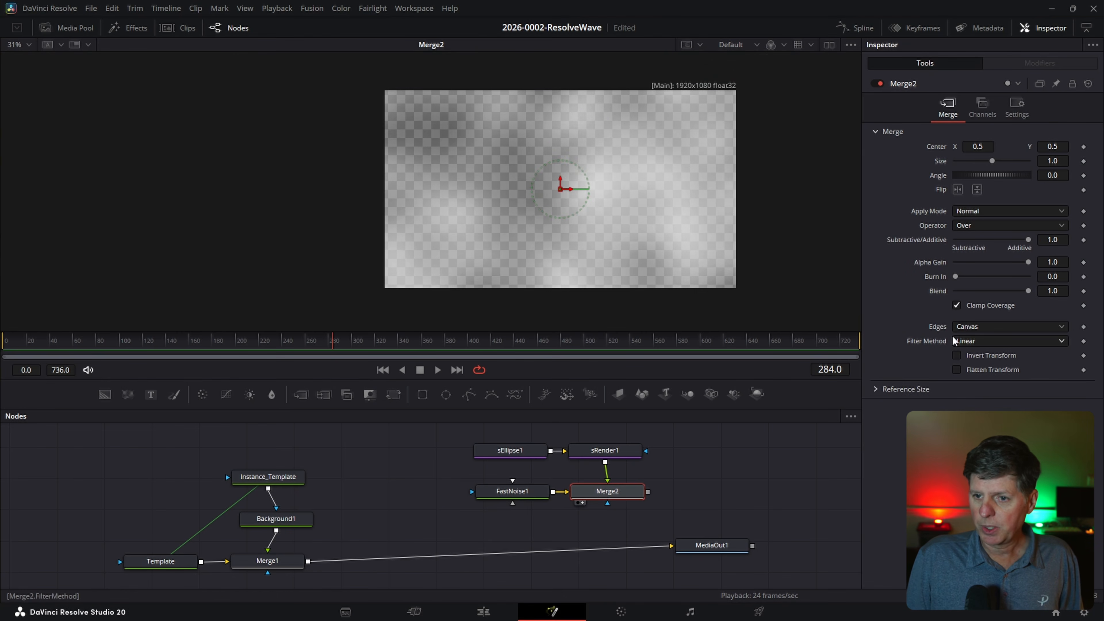
Set Merge2's Edges to Wrap and check how the dot repeats across the frame.
click(974, 327)
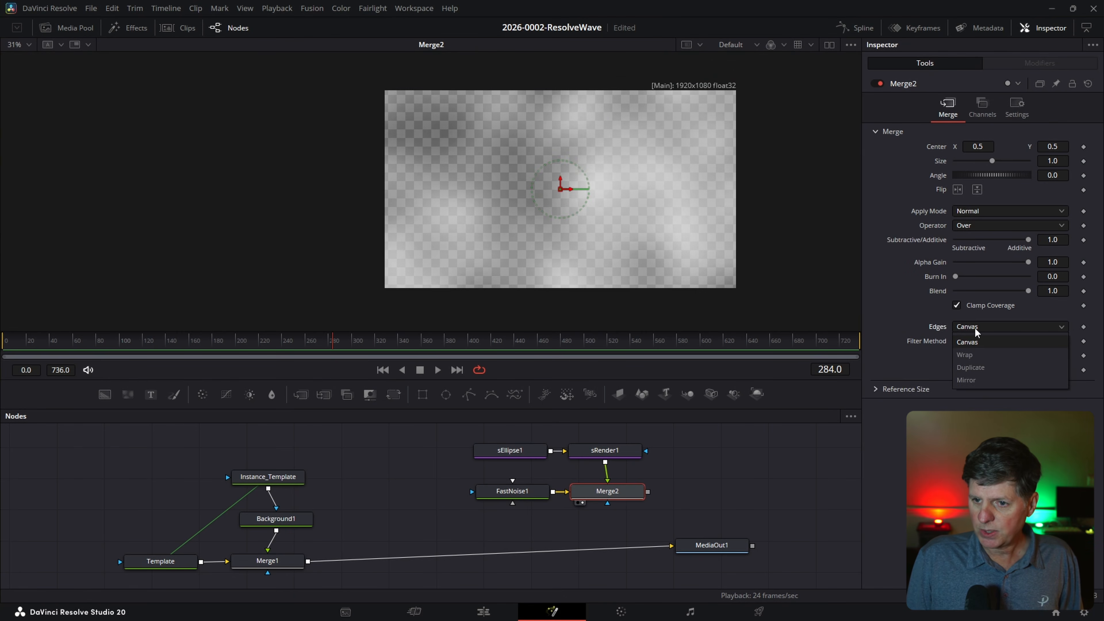
click(980, 355)
scroll(581, 228, up, 3)
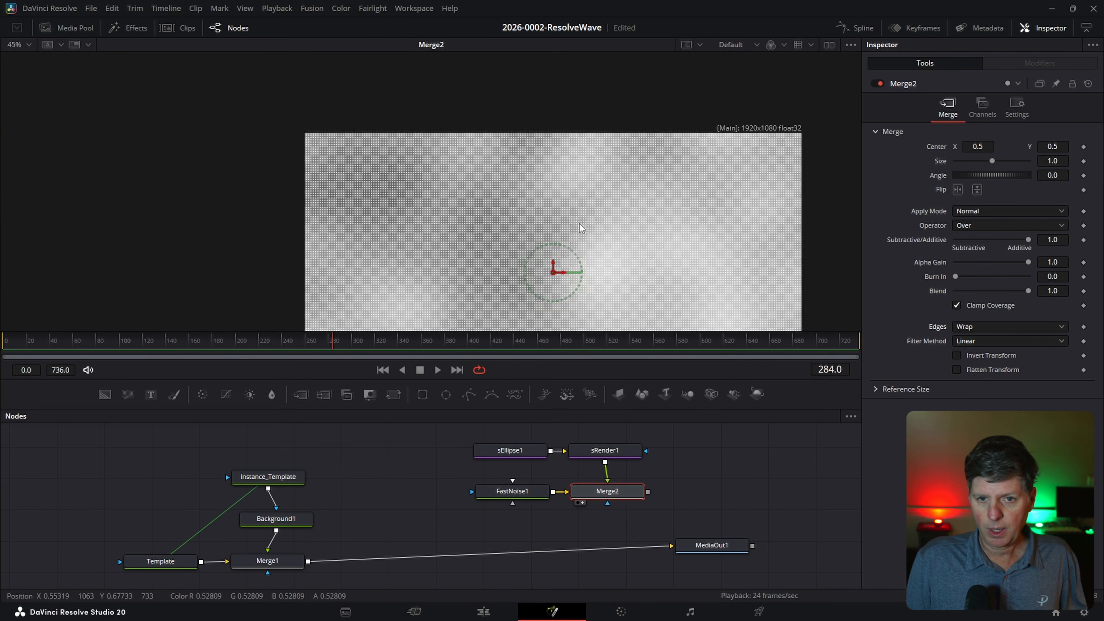
scroll(589, 228, down, 3)
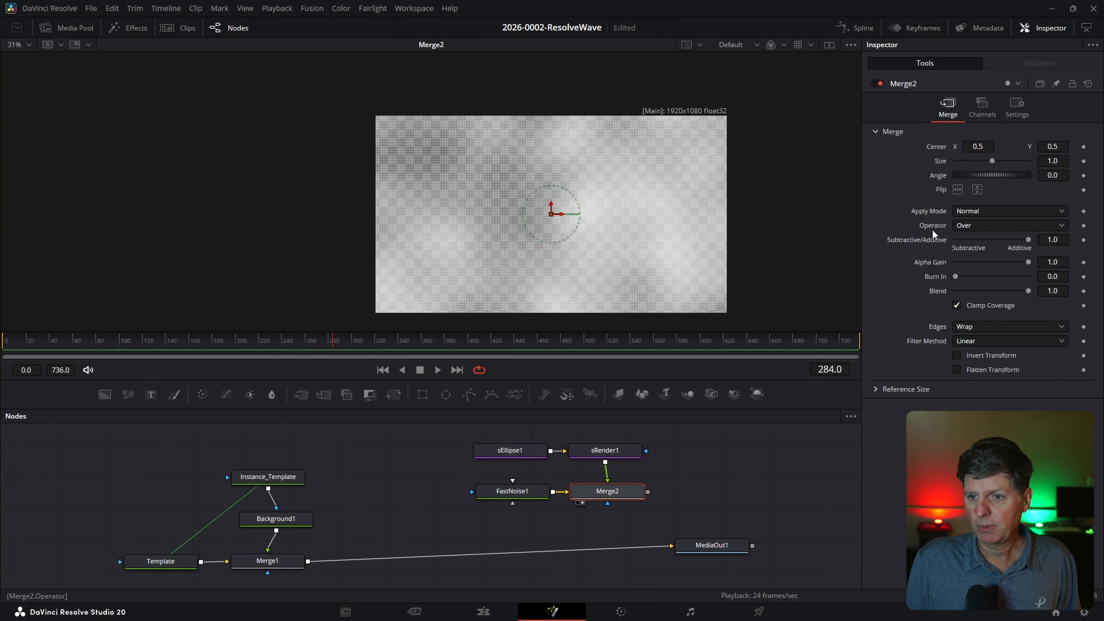
Set Merge2's Operator to In and inspect the dot pattern up close.
click(988, 228)
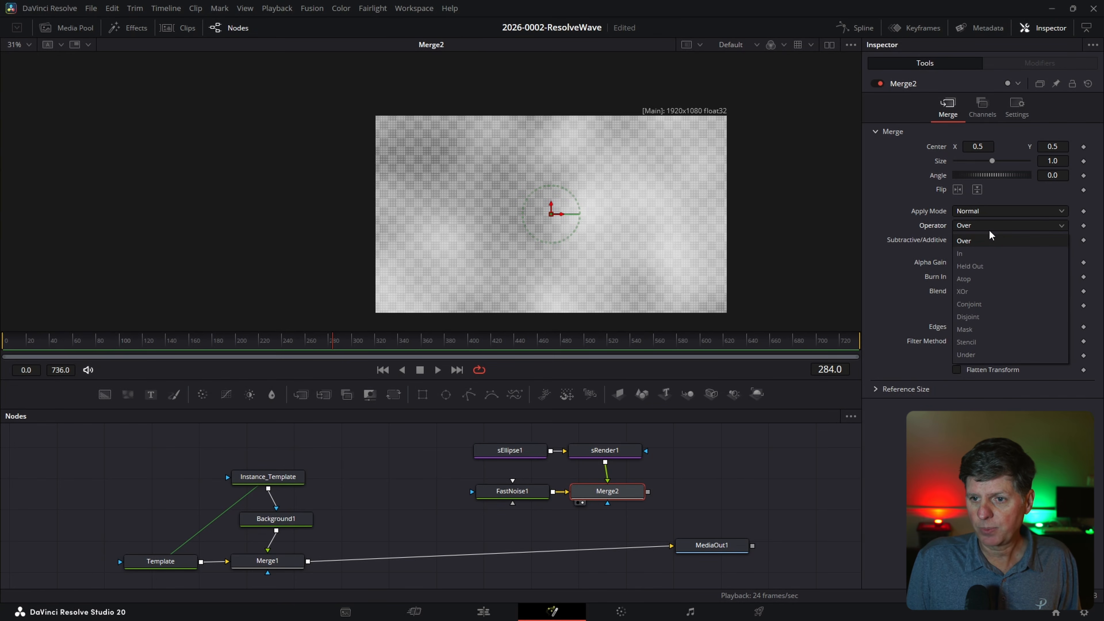
click(982, 253)
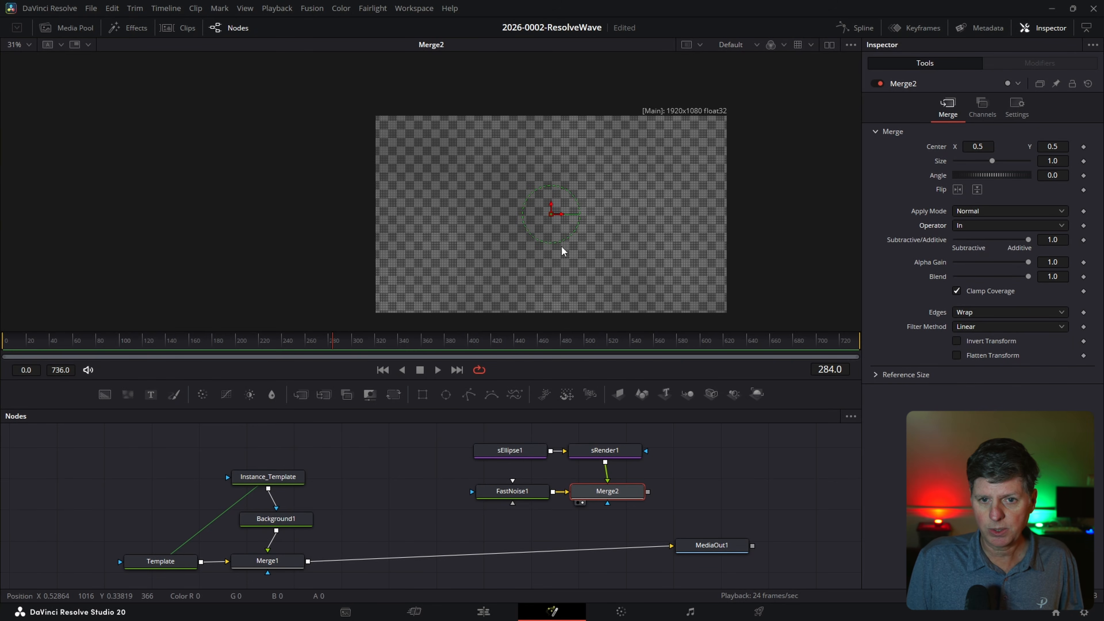
scroll(562, 252, up, 5)
scroll(565, 244, up, 2)
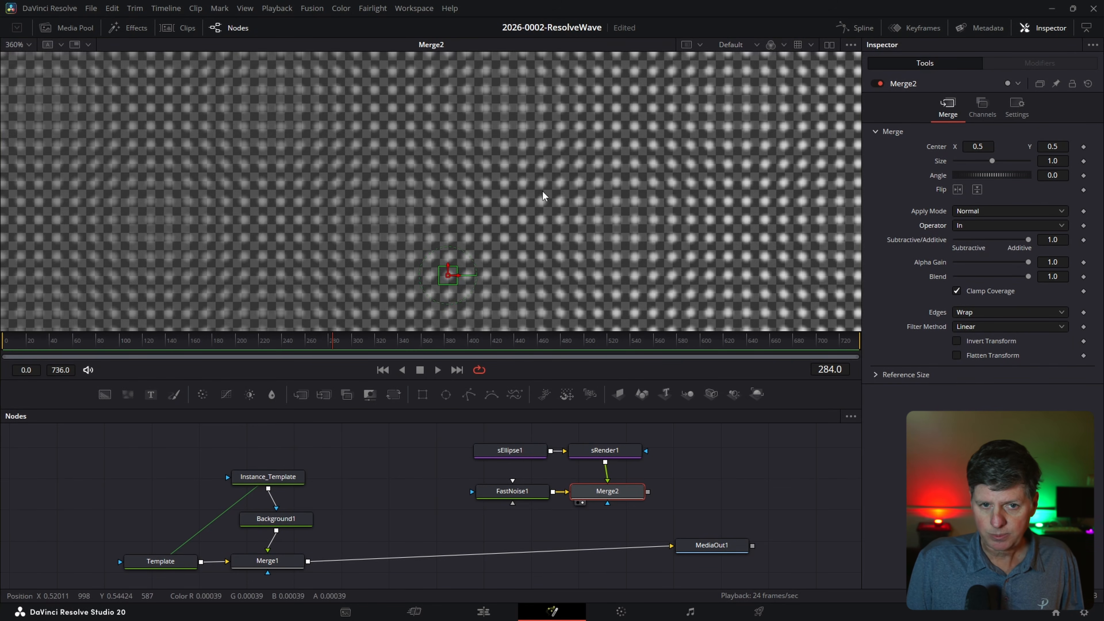
scroll(574, 199, down, 4)
scroll(574, 199, down, 2)
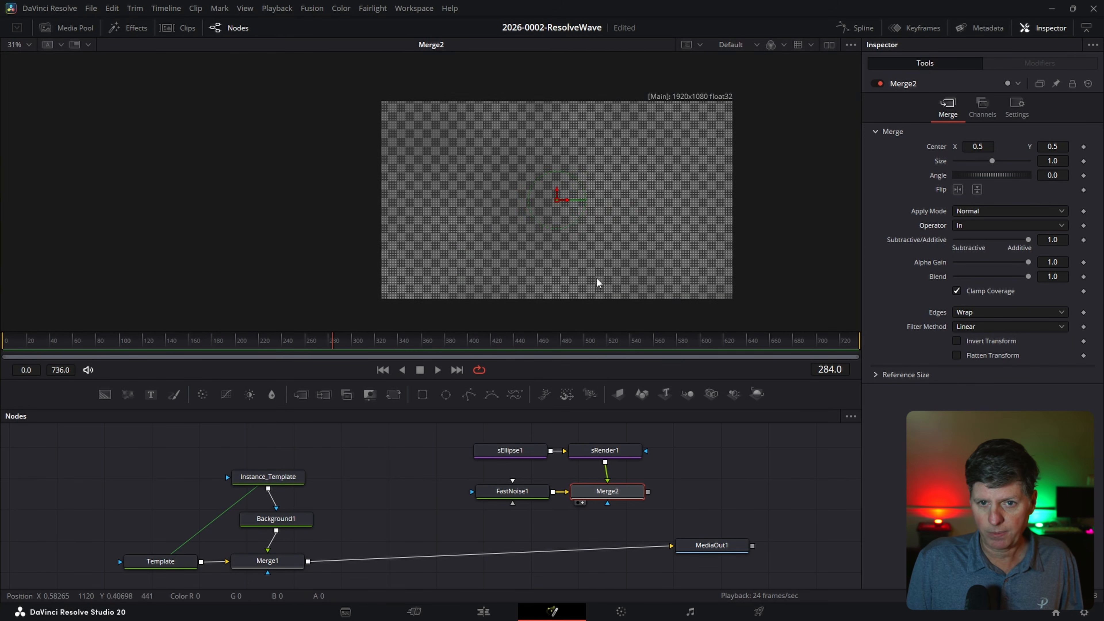
Adjust FastNoise1 to a detail of 3.94, a contrast of 2.27 and a scale of 6.3.
click(523, 494)
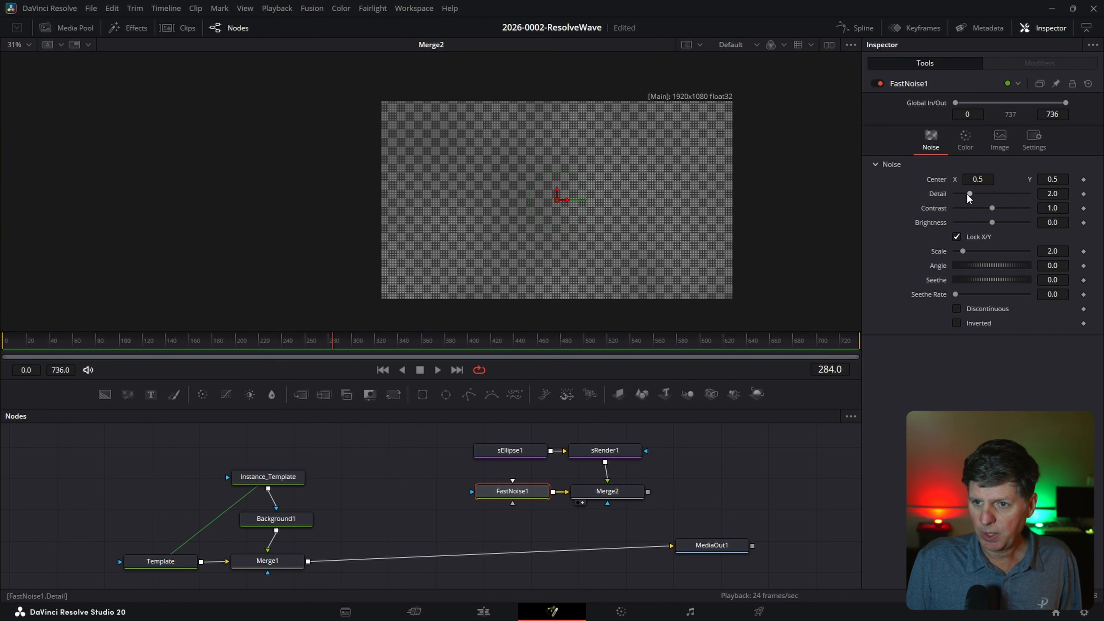
drag(966, 193, 1006, 205)
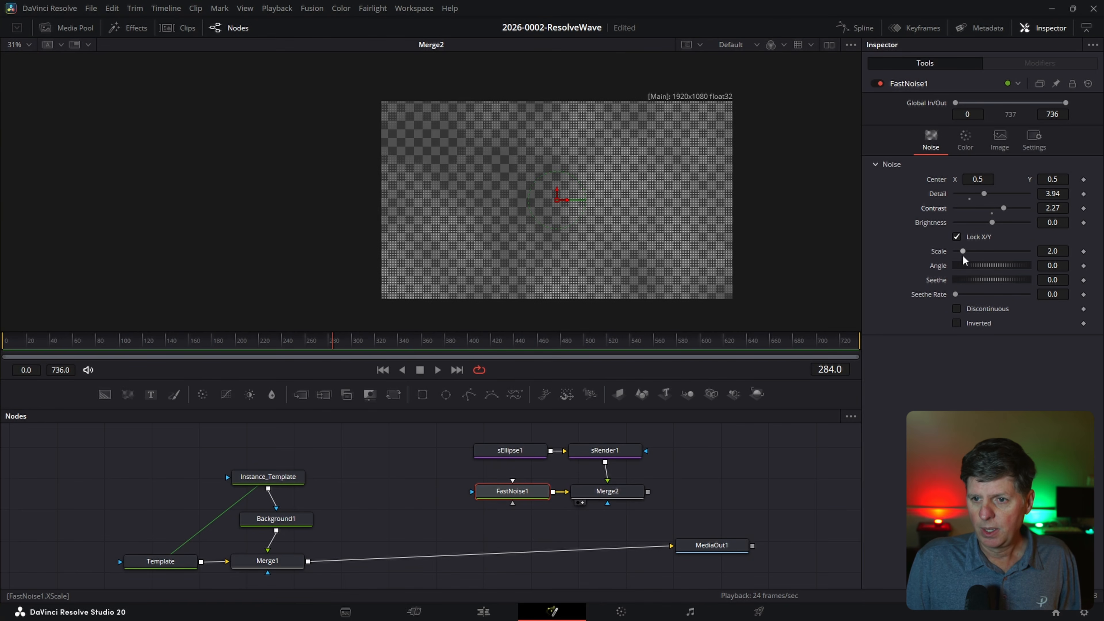
drag(962, 252, 975, 252)
scroll(599, 207, up, 5)
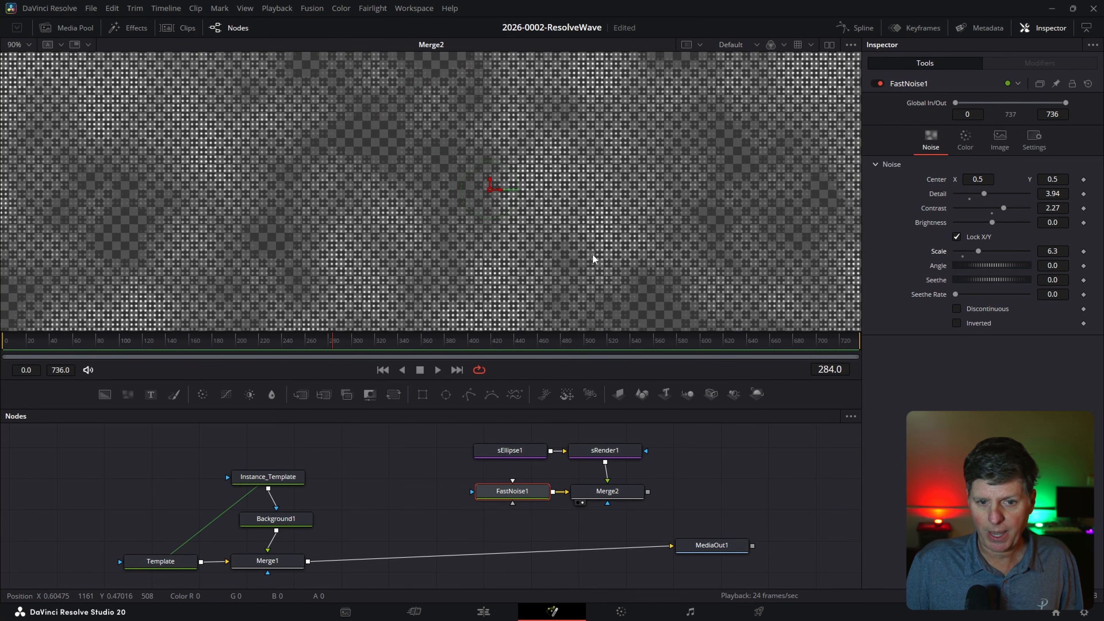
Enlarge sEllipse1 in its own viewer to a width and height of about 0.558, ending with only Merge2's viewer shown.
click(523, 451)
scroll(523, 452, down, 2)
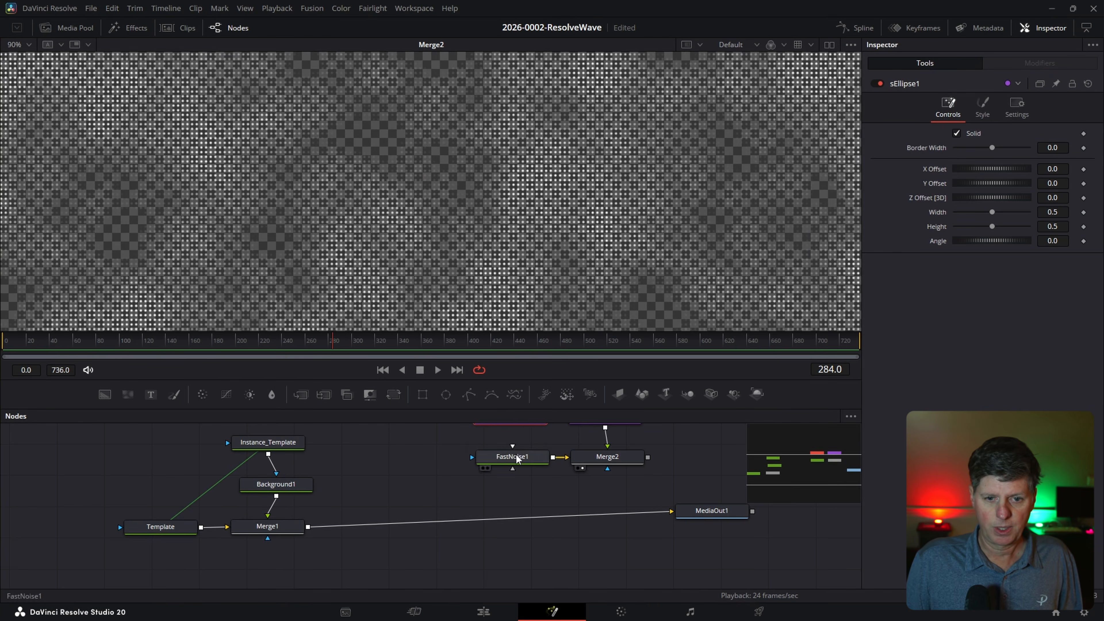
scroll(518, 459, up, 4)
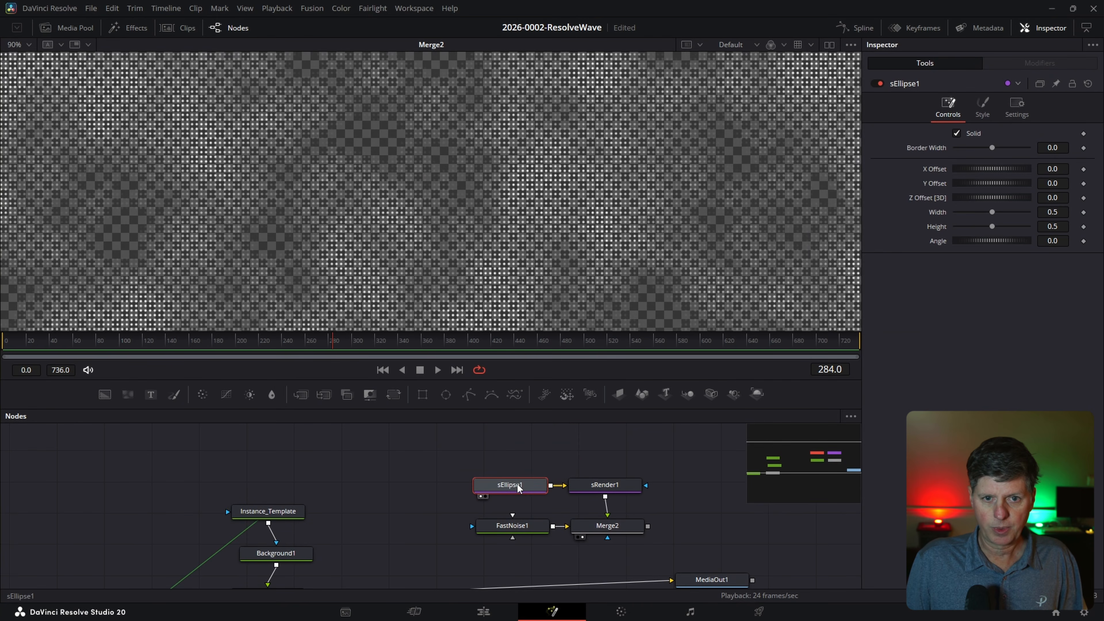
click(829, 44)
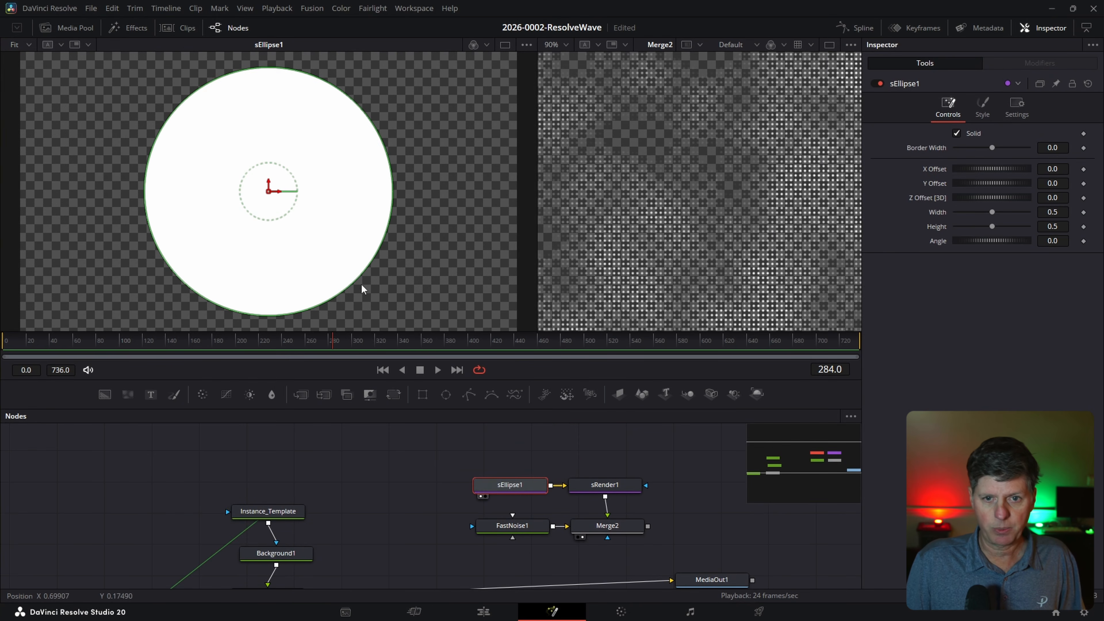
mouse_move(351, 295)
mouse_down()
mouse_move(315, 247)
mouse_move(434, 355)
mouse_move(356, 308)
mouse_up()
scroll(541, 196, down, 2)
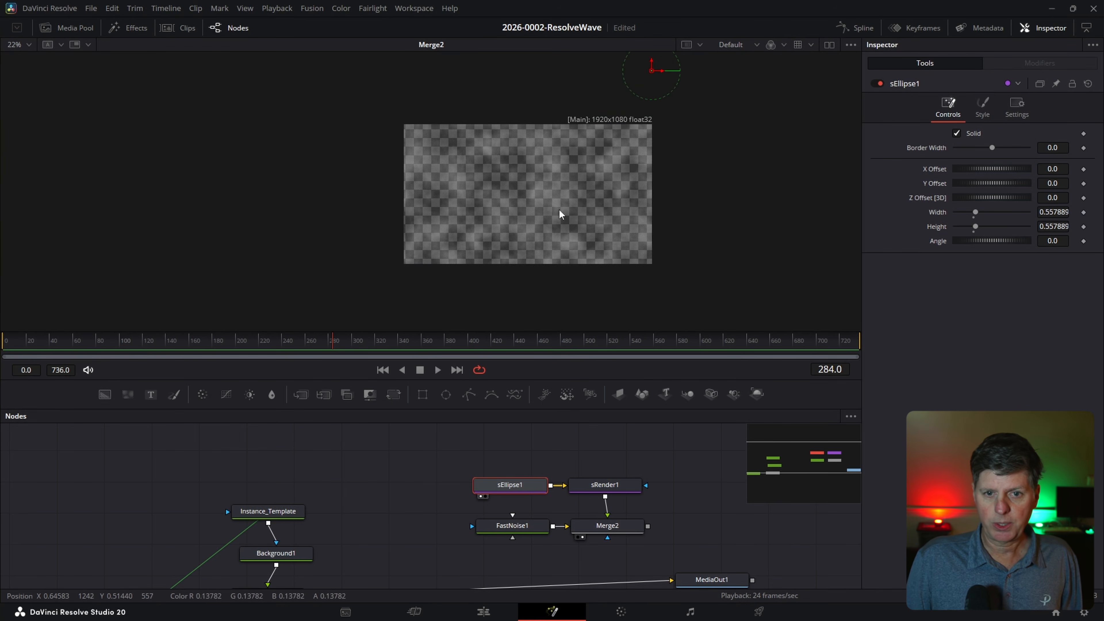
scroll(413, 522, down, 2)
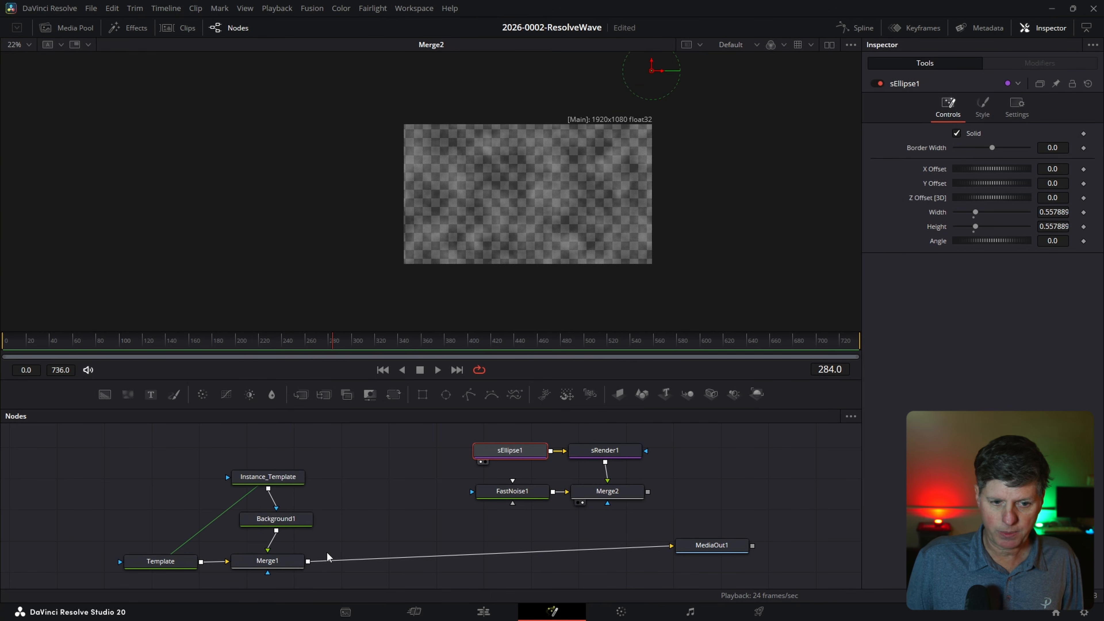
Mask FastNoise1 with Merge1's output and inspect the dotted RESOLVE letters.
drag(307, 561, 471, 491)
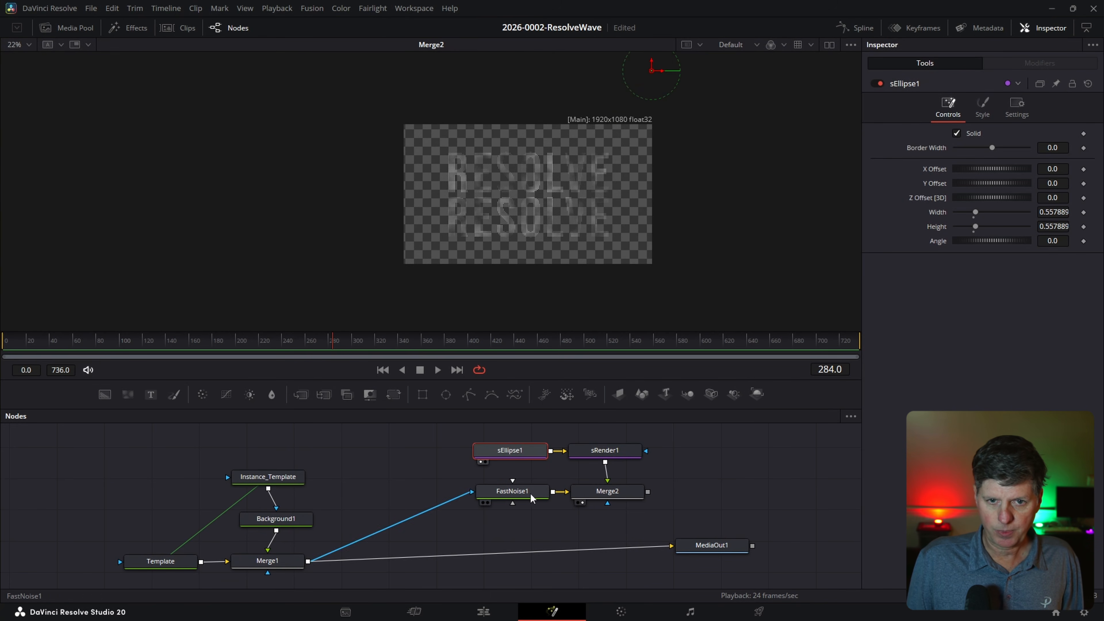
scroll(484, 221, up, 5)
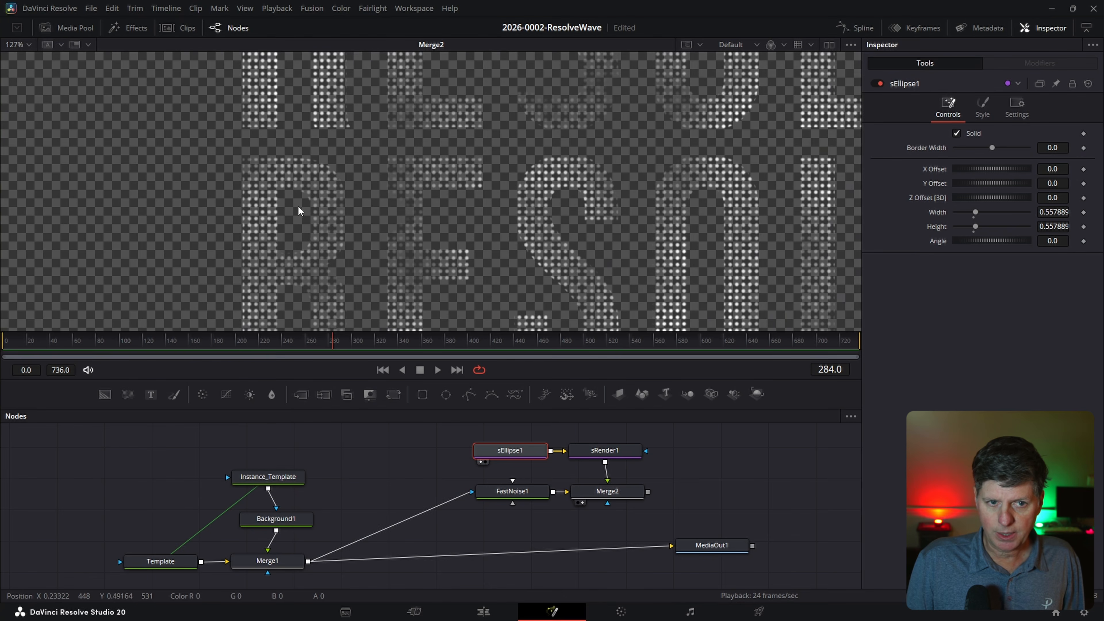
scroll(319, 524, down, 2)
scroll(520, 315, down, 4)
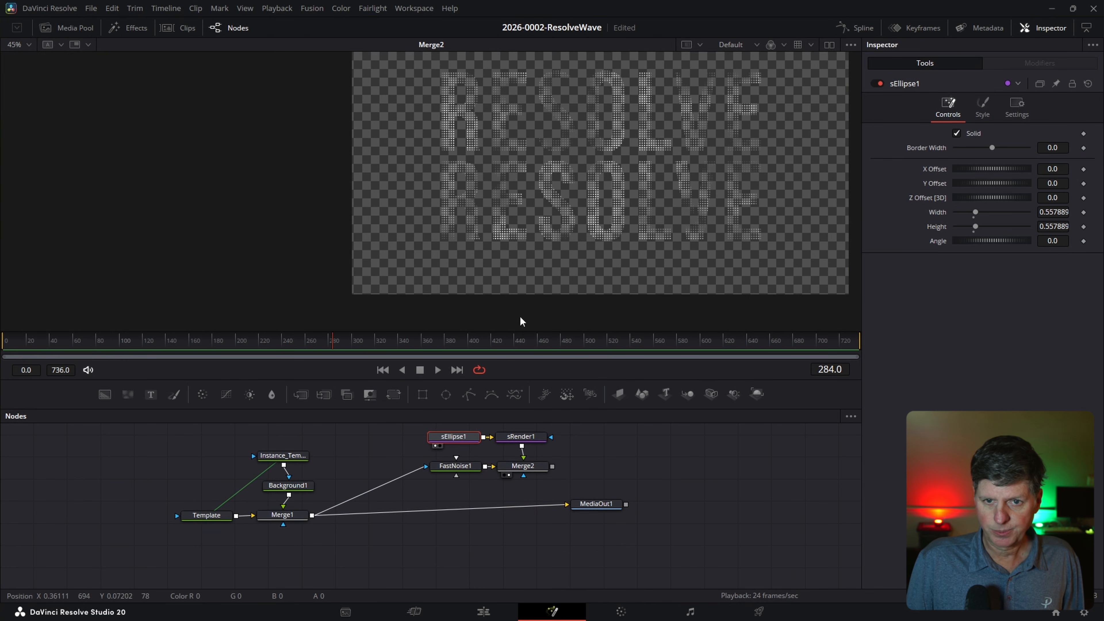
drag(586, 501, 603, 505)
drag(553, 467, 313, 515)
scroll(609, 296, up, 3)
scroll(598, 138, down, 3)
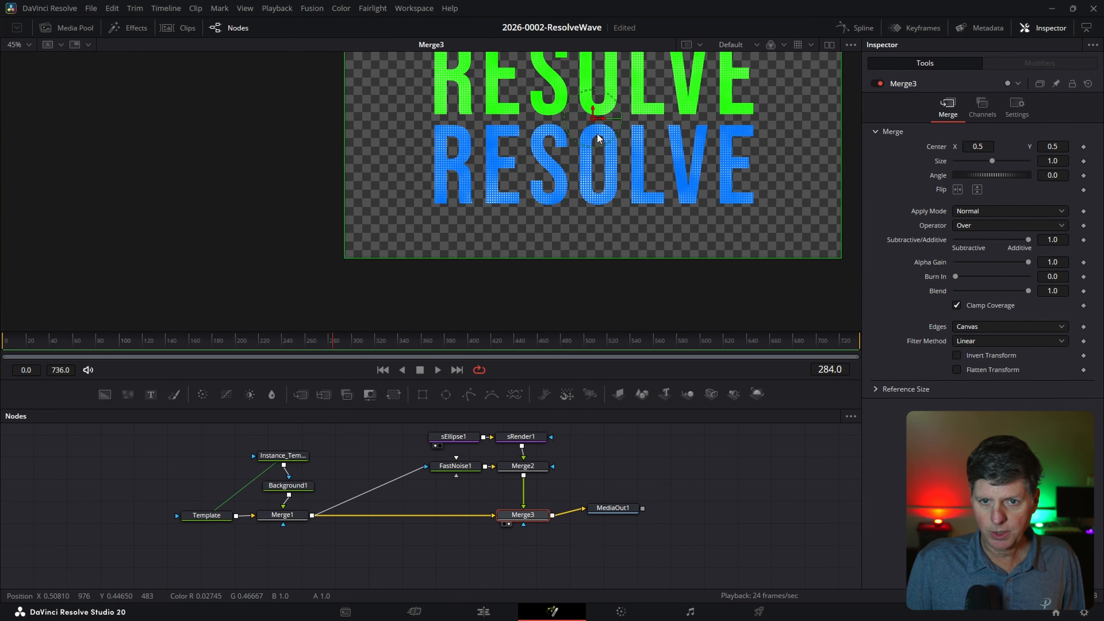
drag(595, 142, 577, 192)
drag(613, 508, 631, 517)
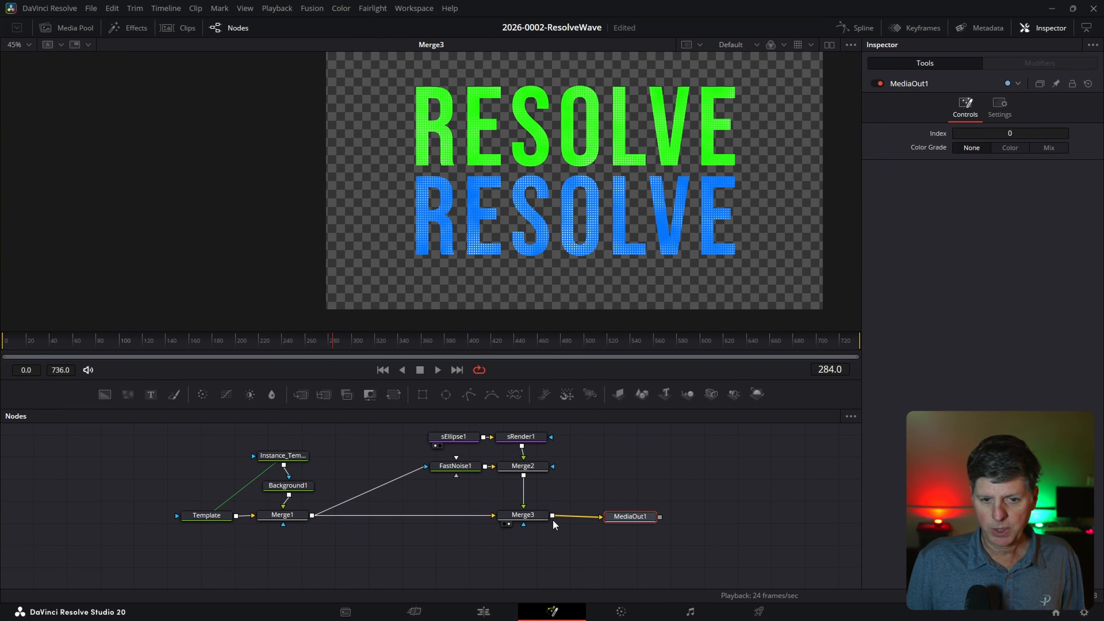
click(527, 517)
key(Delete)
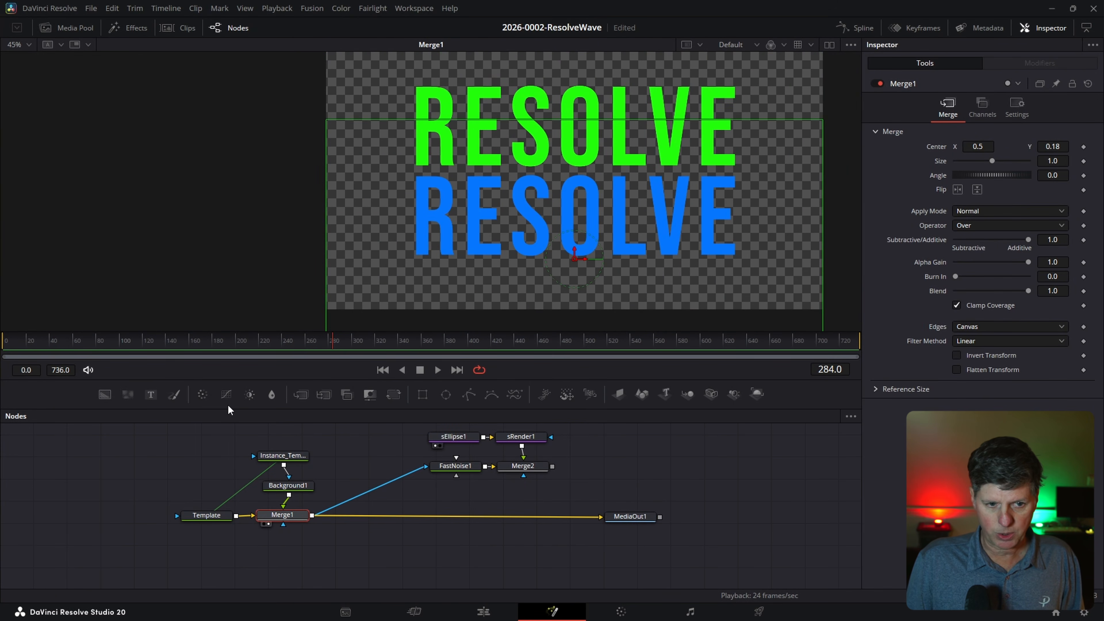
Insert a ColorCorrector between Merge1 and MediaOut1, mask it with Merge2's output, and show it in the viewer.
drag(201, 395, 538, 526)
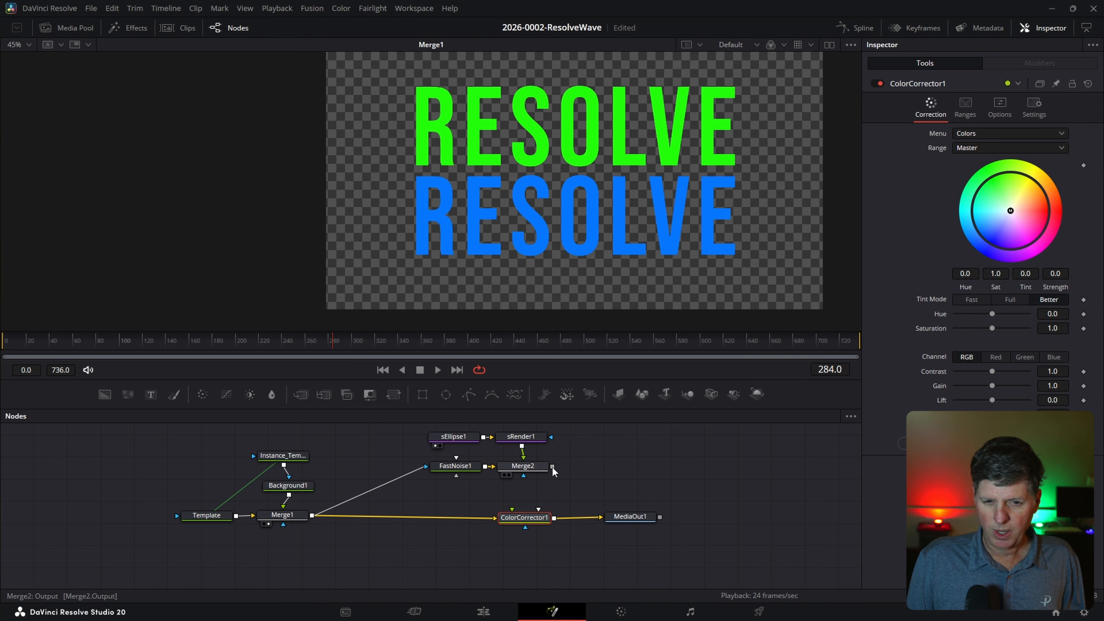
drag(552, 466, 619, 449)
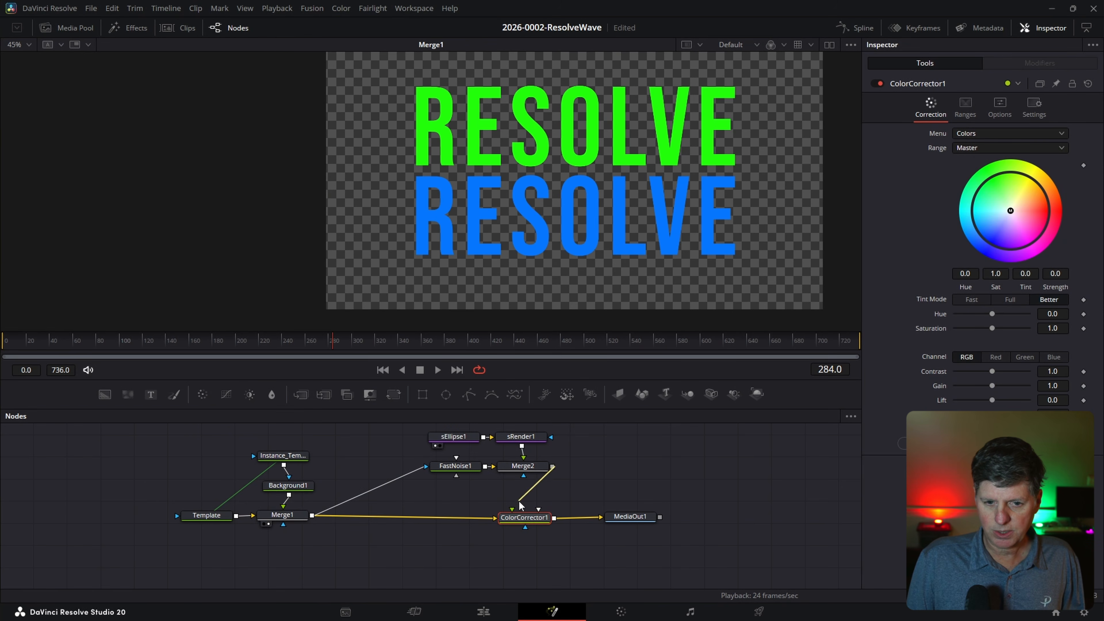
drag(520, 506, 526, 530)
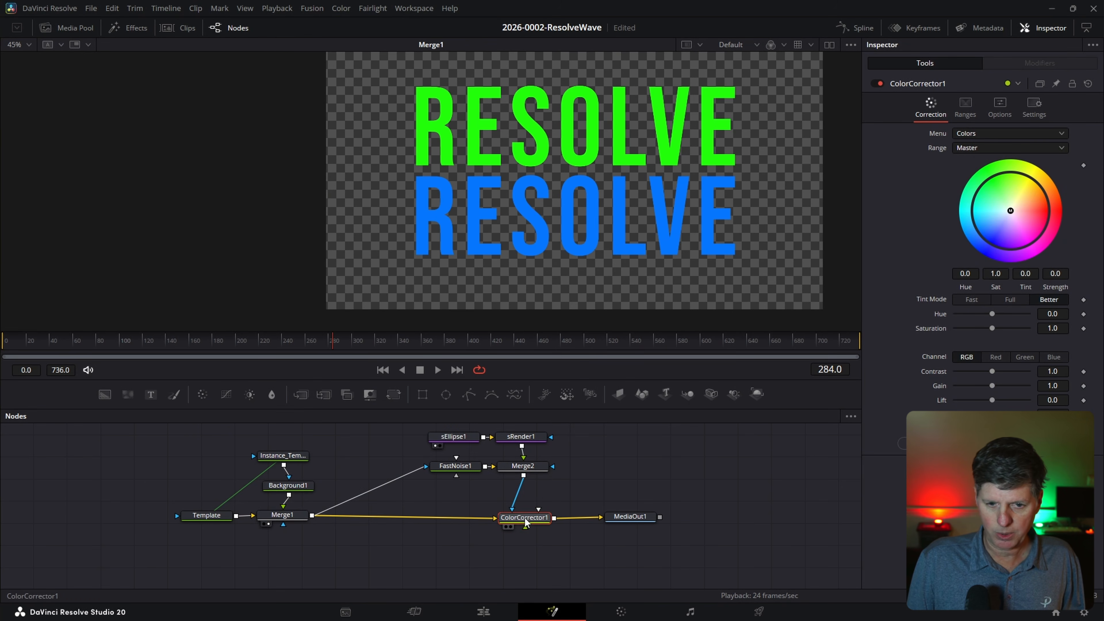
key(1)
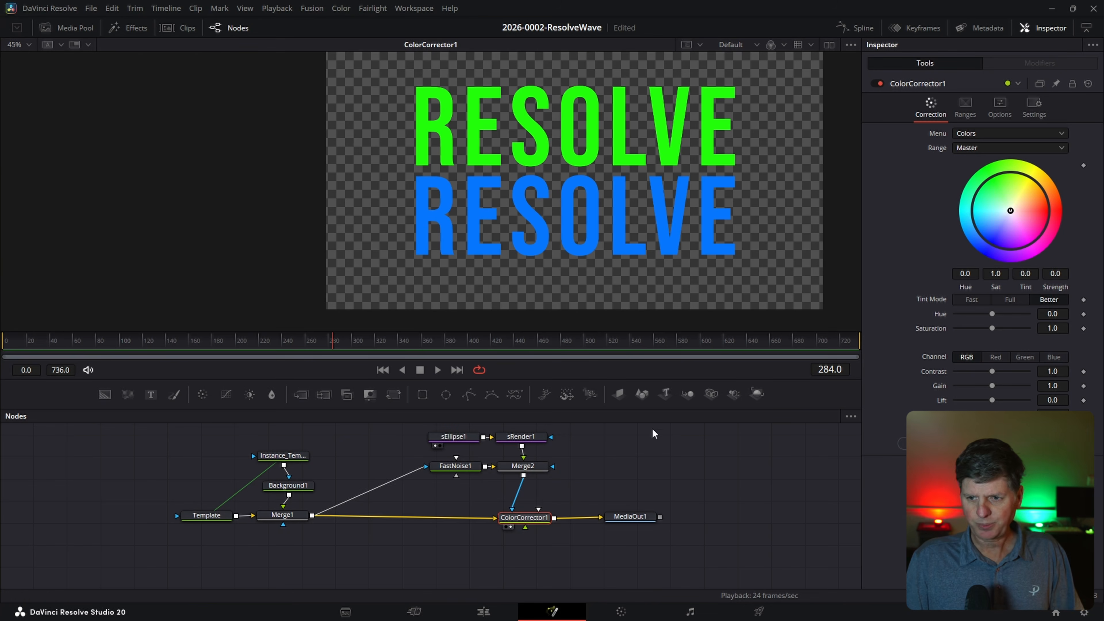
drag(993, 223, 1037, 237)
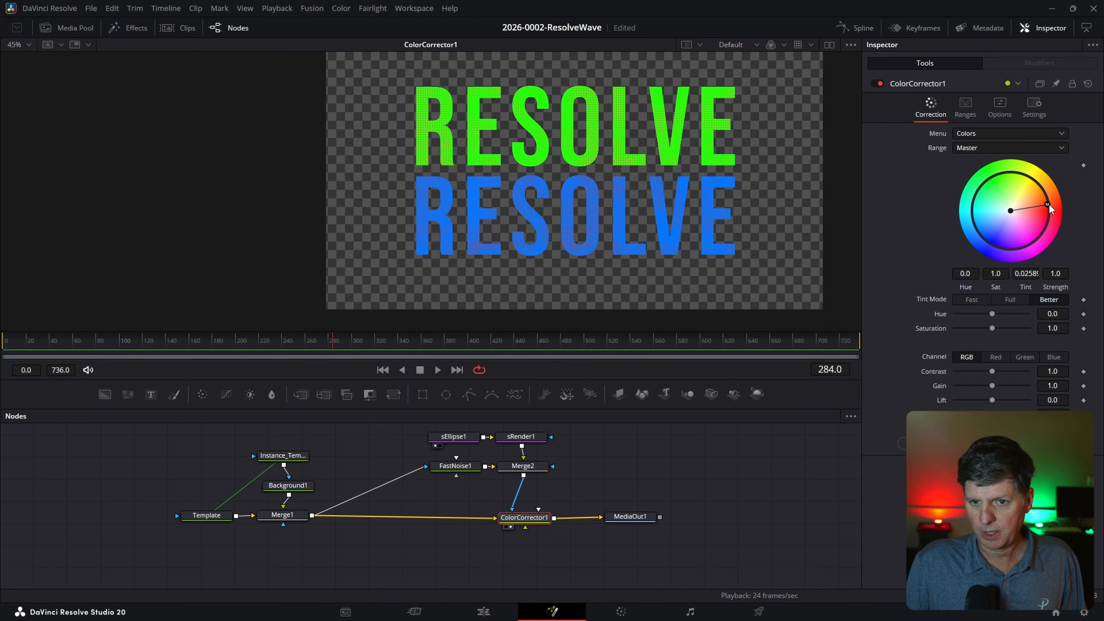
scroll(613, 217, up, 8)
double_click(1015, 207)
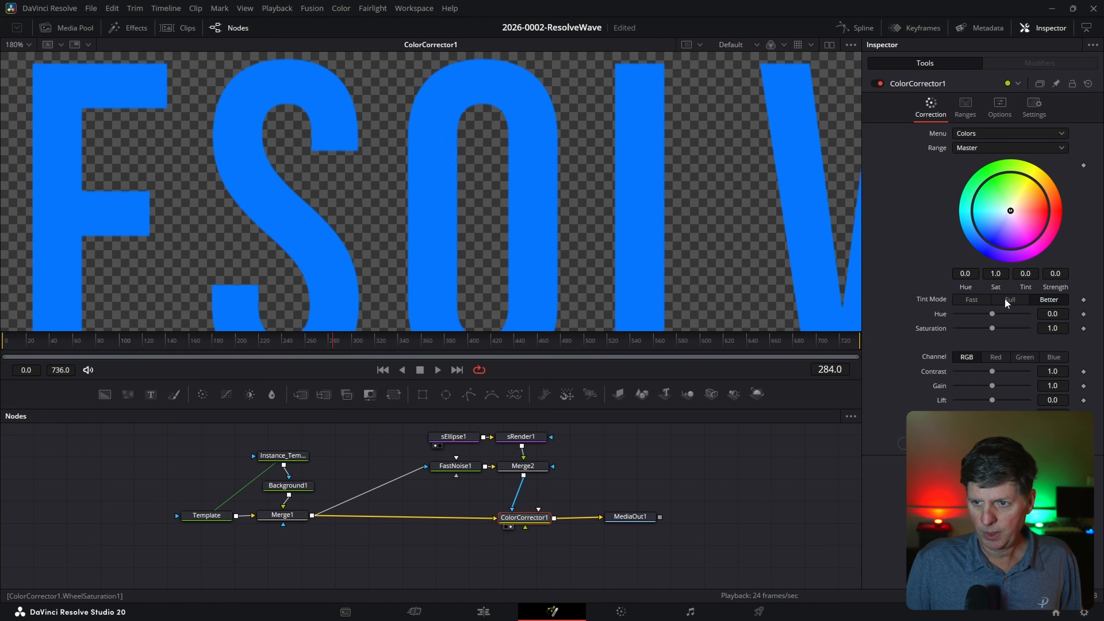
Lower ColorCorrector1's gain to 0.0 and show MediaOut1 in the viewer to inspect the darkened dots.
mouse_move(992, 386)
mouse_down()
mouse_move(963, 385)
mouse_move(1025, 386)
mouse_move(970, 386)
mouse_up()
scroll(660, 234, down, 6)
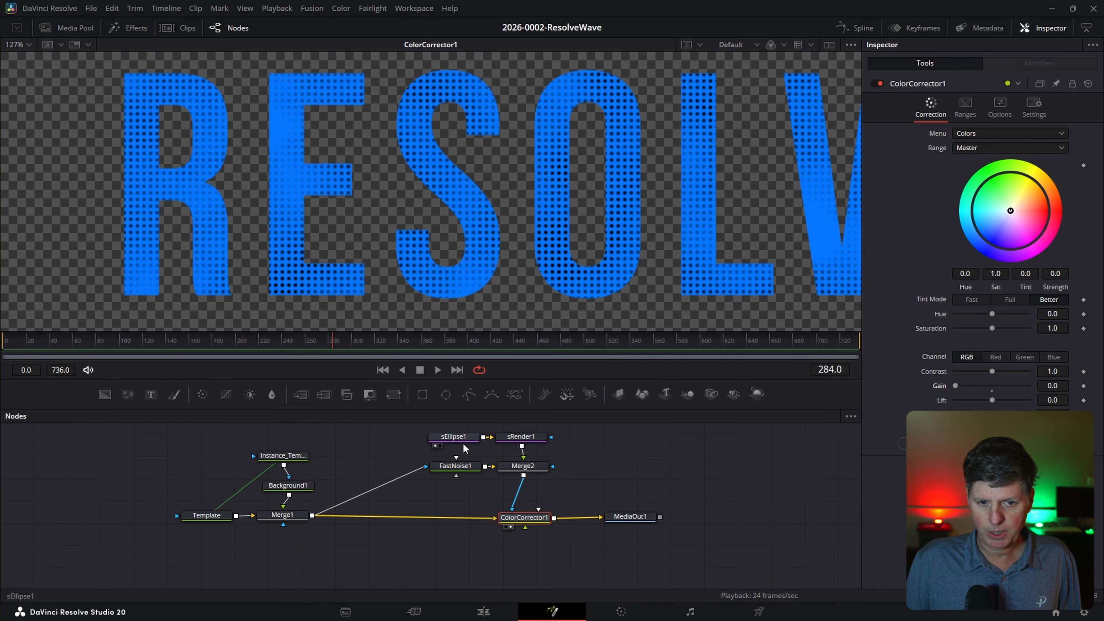
click(460, 448)
key(1)
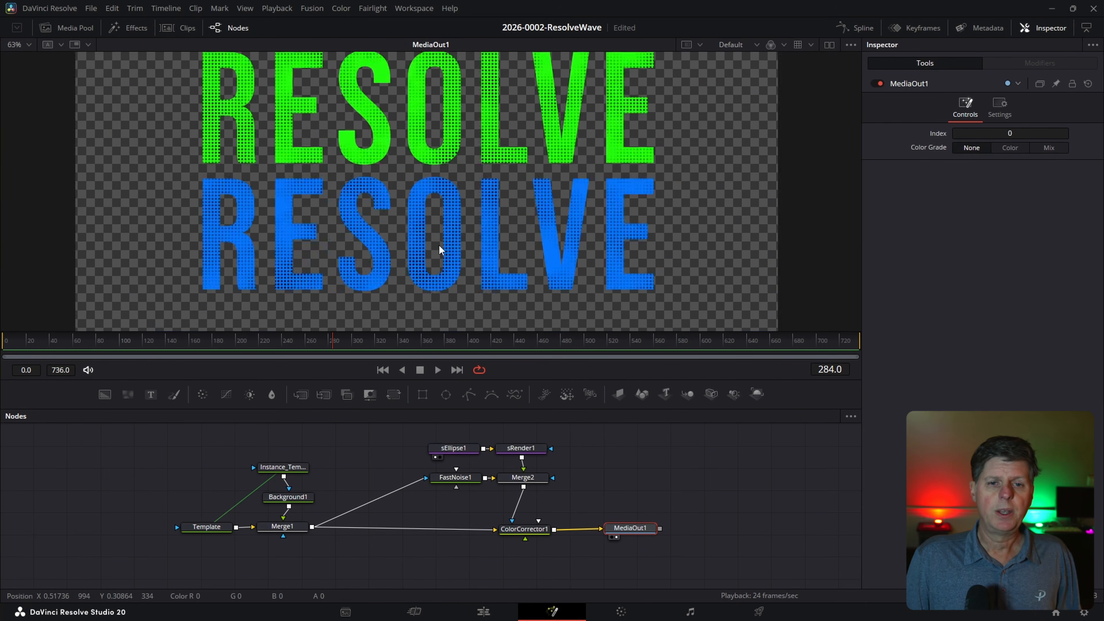
scroll(438, 248, up, 5)
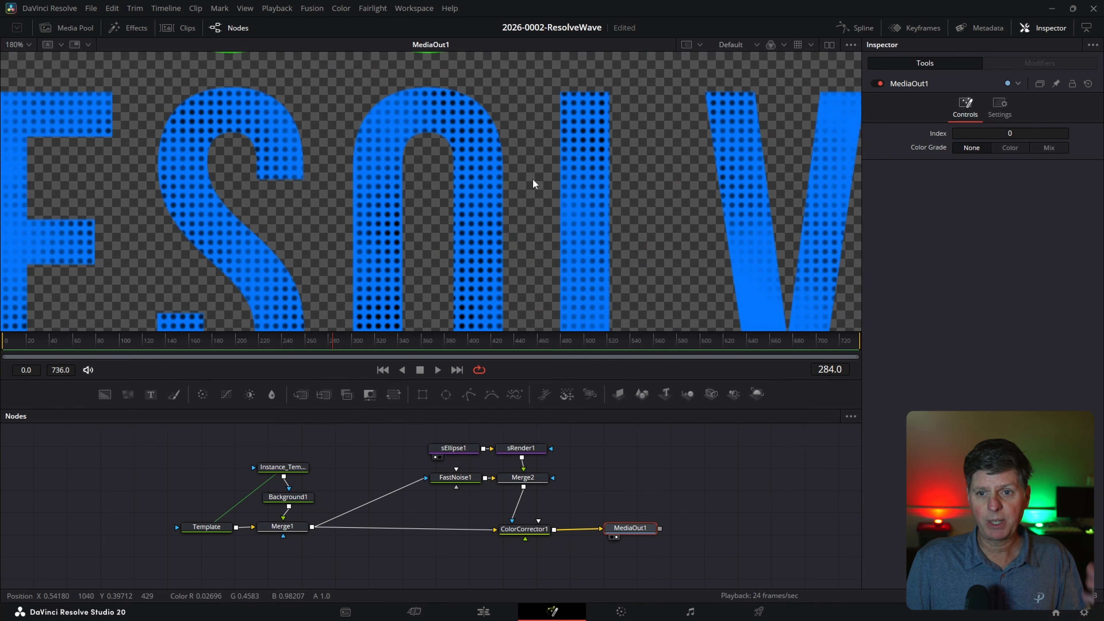
scroll(532, 181, down, 3)
scroll(533, 181, up, 1)
drag(427, 136, 428, 172)
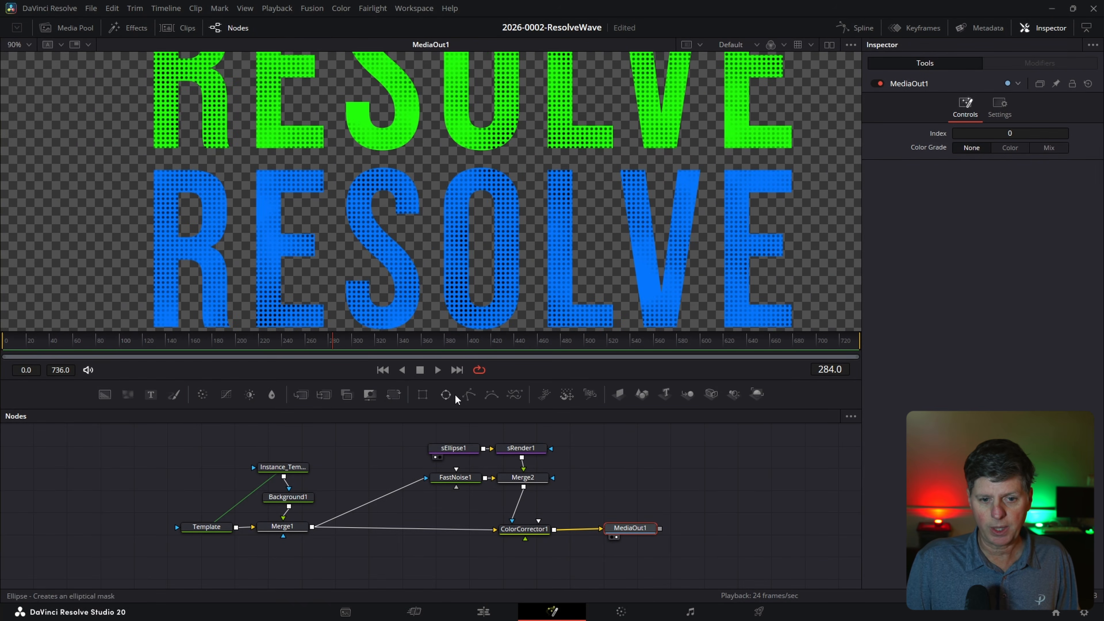
Add an Erode/Dilate node and insert it between Merge1's output and FastNoise1's mask input.
click(352, 454)
key(shift+space)
text(sre)
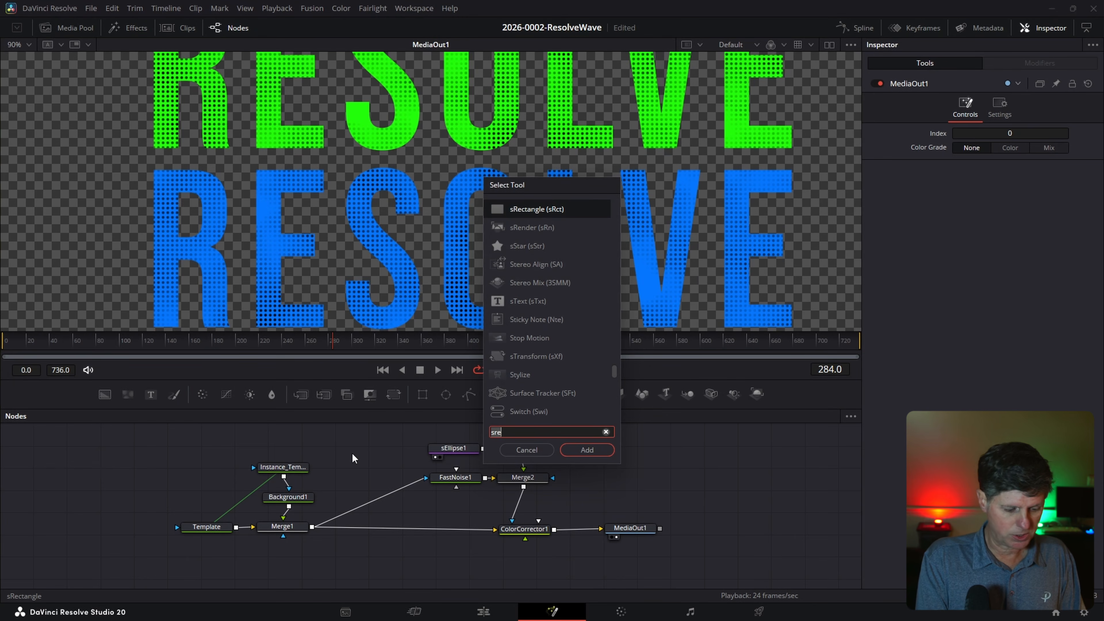
text(ero)
key(Return)
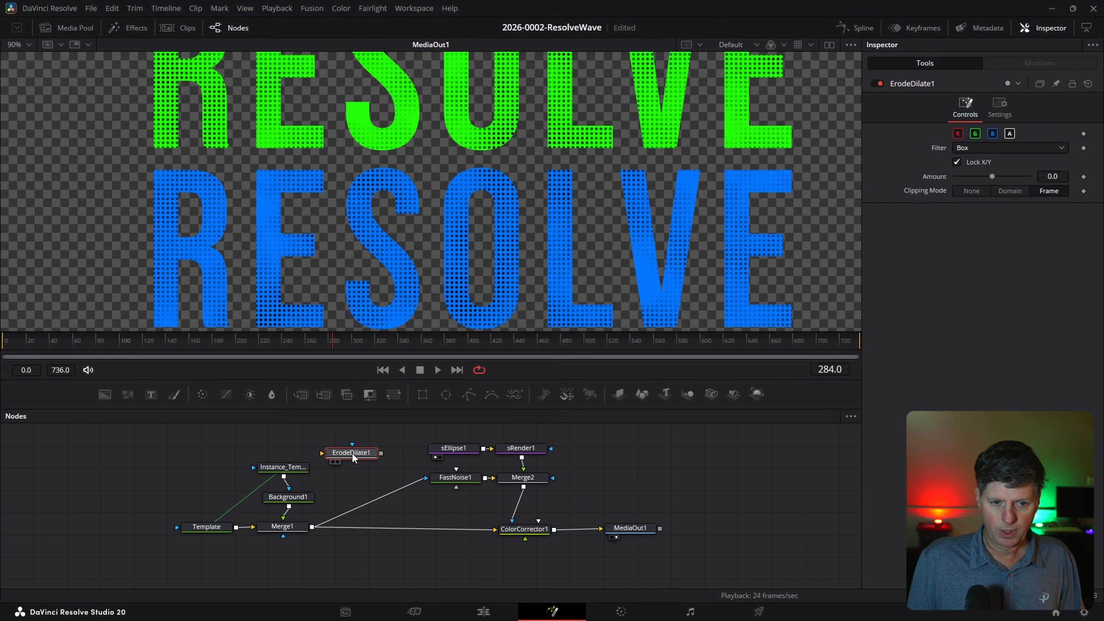
mouse_move(369, 488)
mouse_down()
mouse_move(380, 502)
mouse_move(376, 488)
mouse_up()
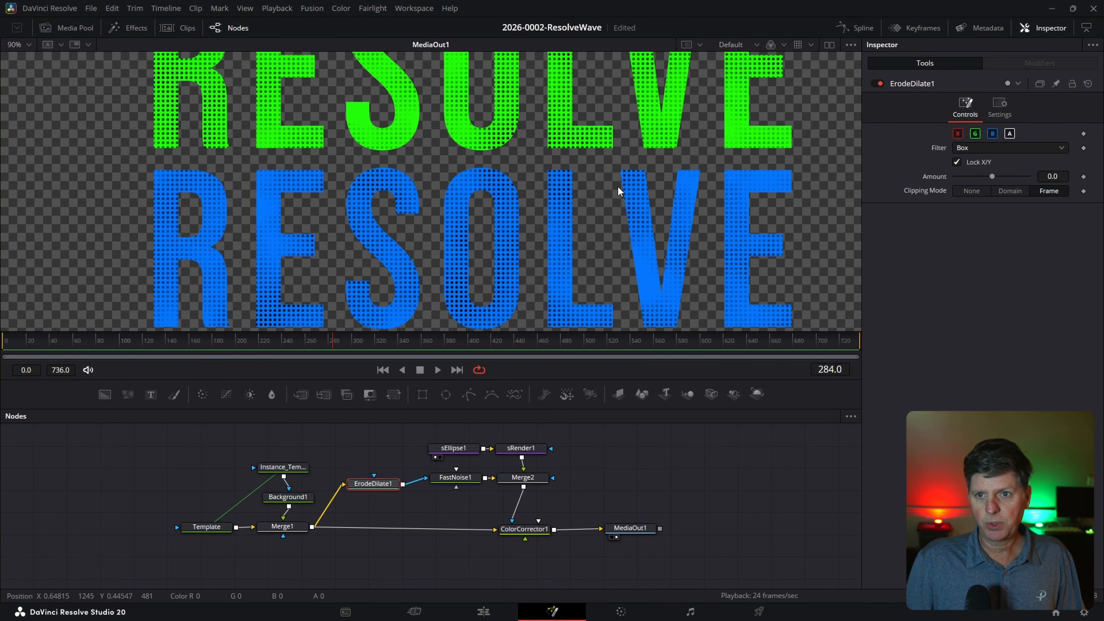
Show ErodeDilate1 and MediaOut1 in side-by-side viewers and widen the MediaOut1 view.
click(828, 45)
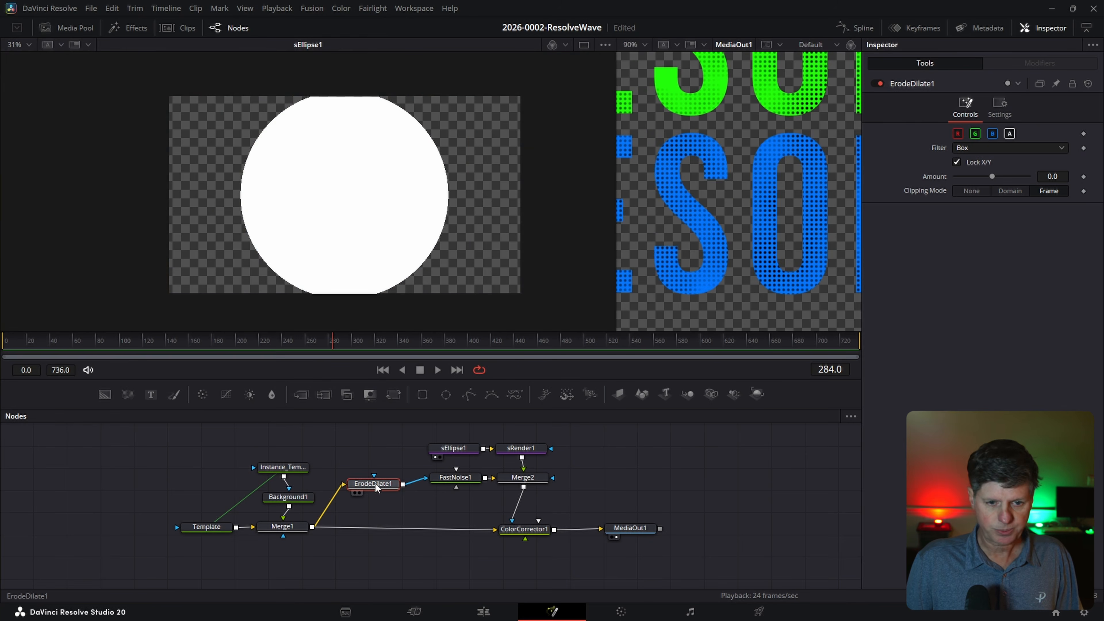
key(1)
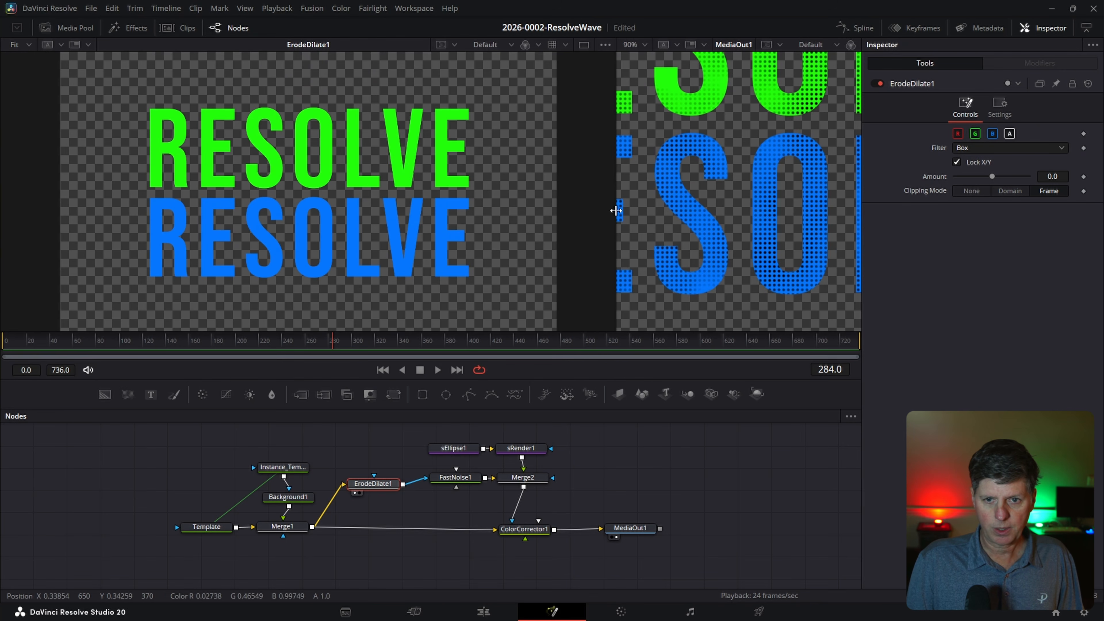
drag(611, 214, 535, 216)
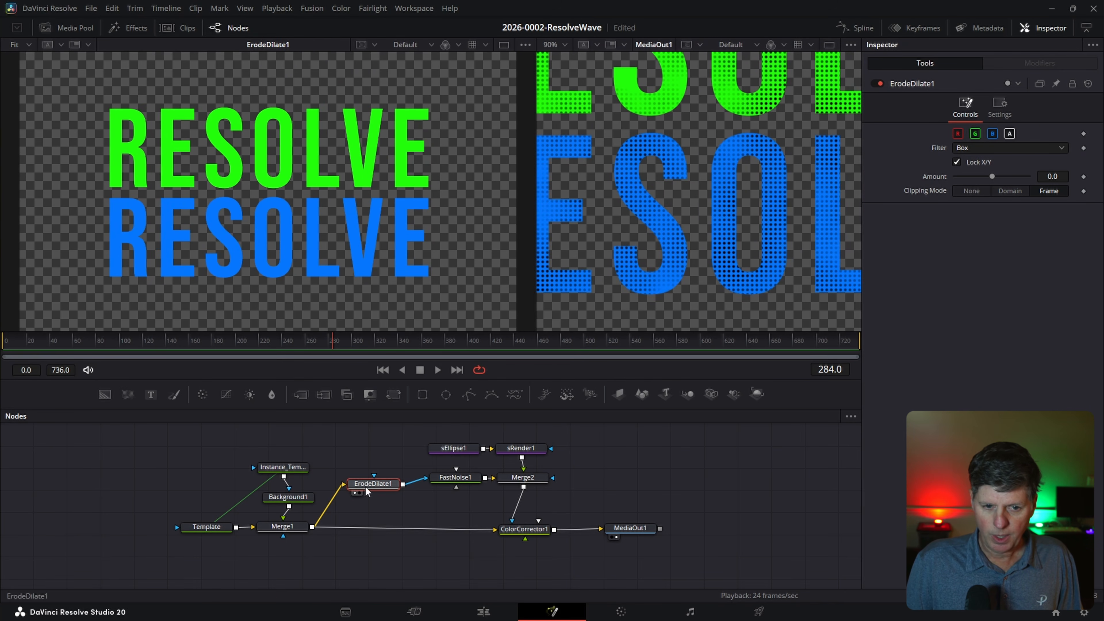
Set ErodeDilate1's amount to about -0.0041 so the dots stay inside the letter edges.
drag(991, 177, 975, 176)
scroll(671, 246, up, 3)
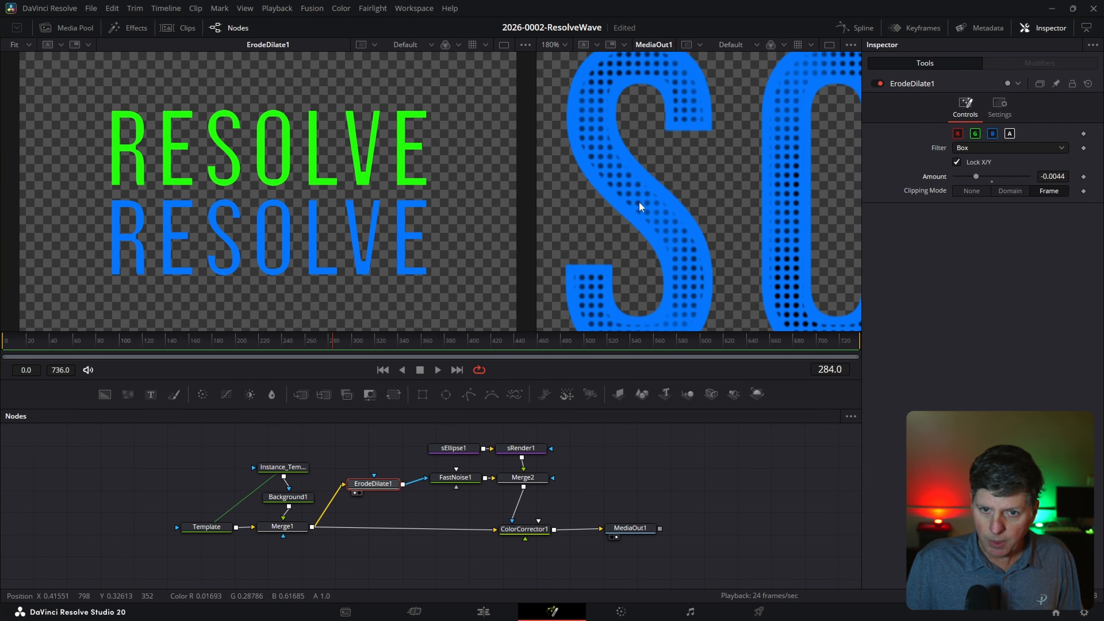
scroll(682, 194, down, 3)
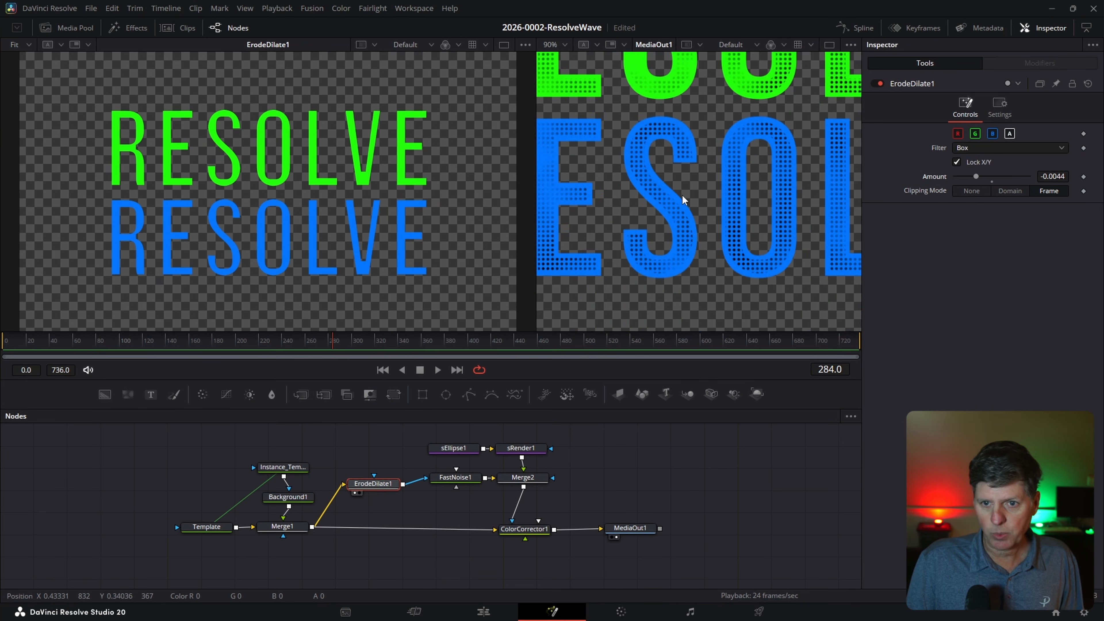
drag(975, 176, 976, 176)
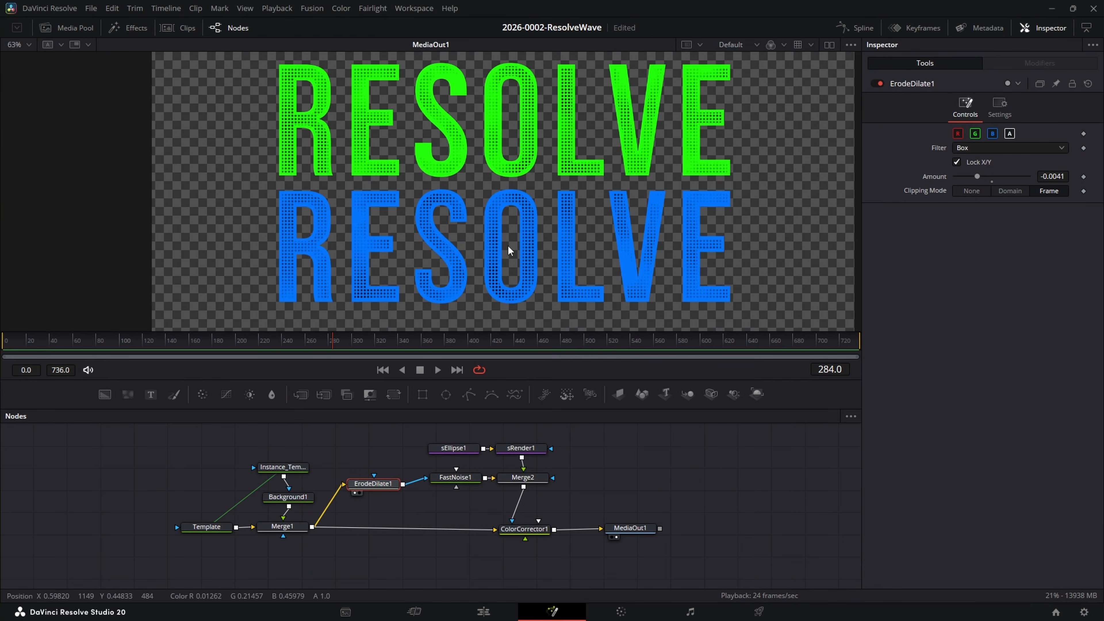
Move the Template, Background1, instance and Merge1 nodes away from the rest and disconnect Merge1 from ErodeDilate1 and ColorCorrector1.
drag(185, 453, 168, 534)
click(168, 534)
drag(343, 483, 338, 499)
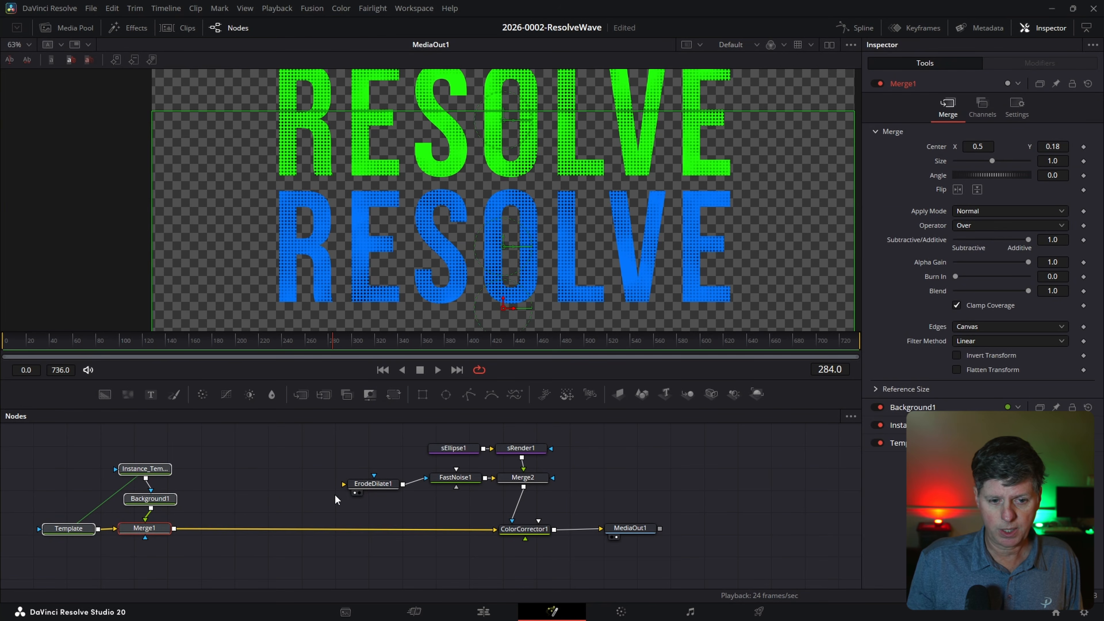
drag(495, 528, 447, 559)
scroll(205, 501, down, 2)
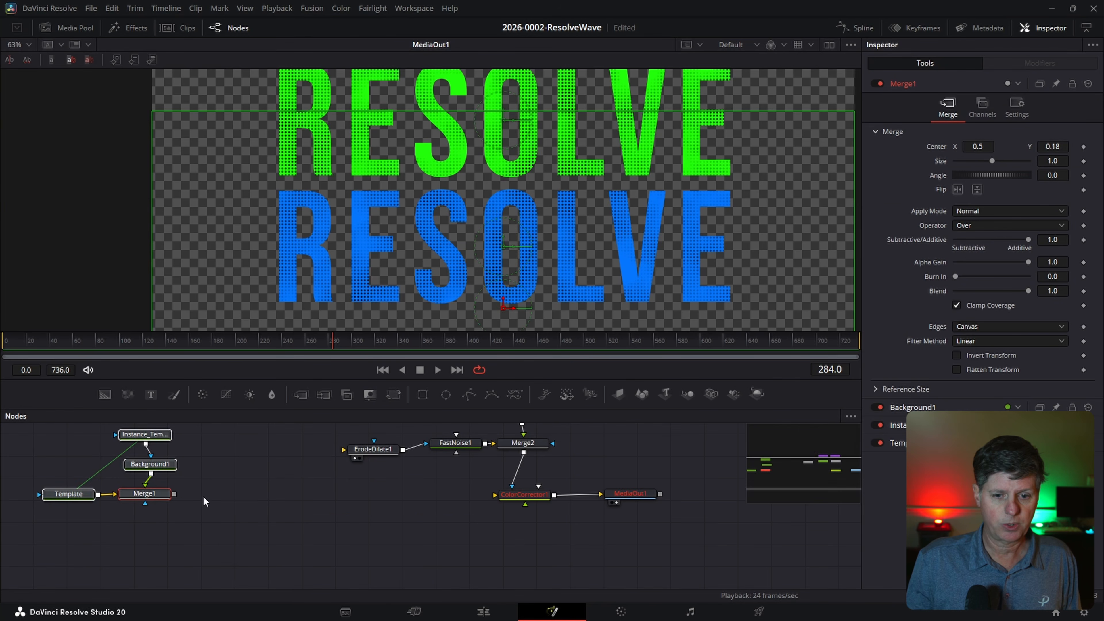
scroll(273, 512, up, 4)
Add a Grid Warp node beside Merge1, feed it from Merge1's output and show it in the viewer.
click(247, 477)
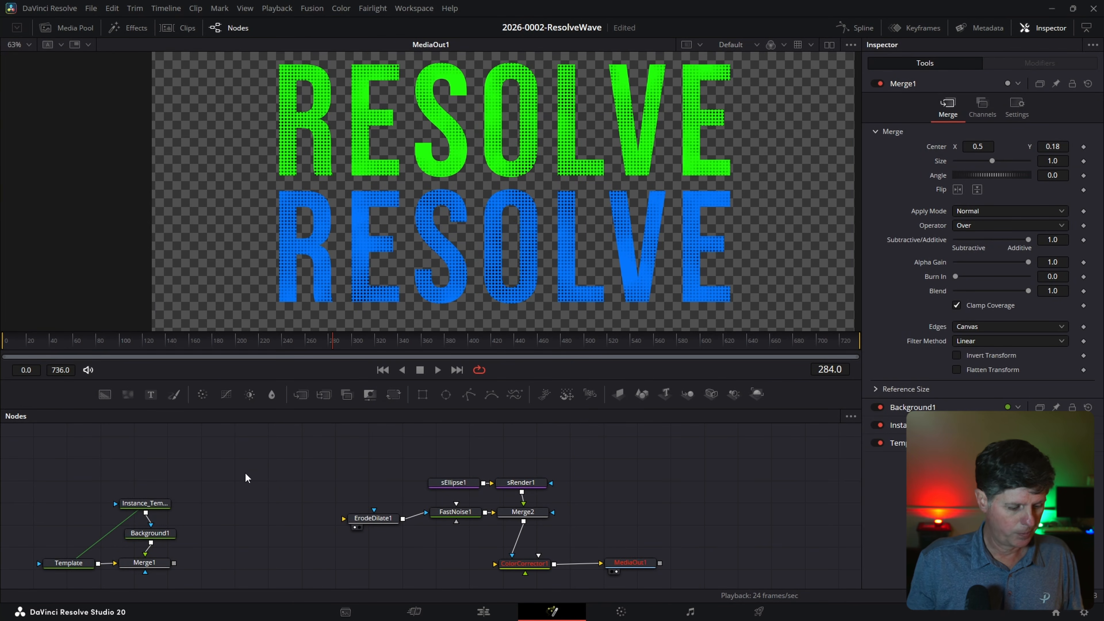
key(shift+space)
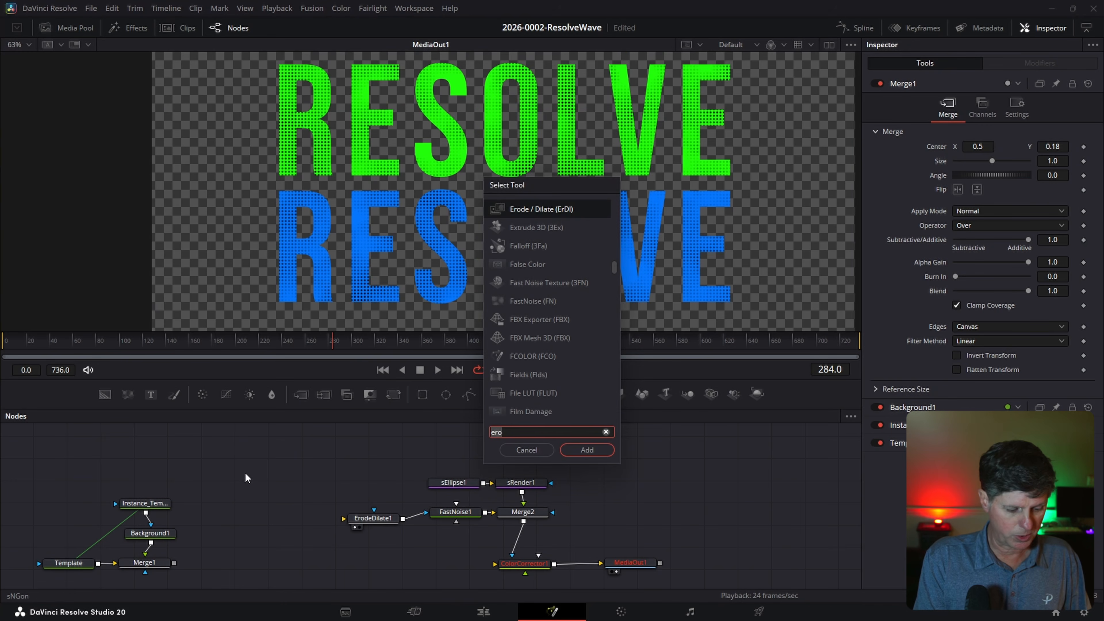
text(grid)
key(Return)
drag(260, 483, 260, 560)
scroll(259, 560, down, 2)
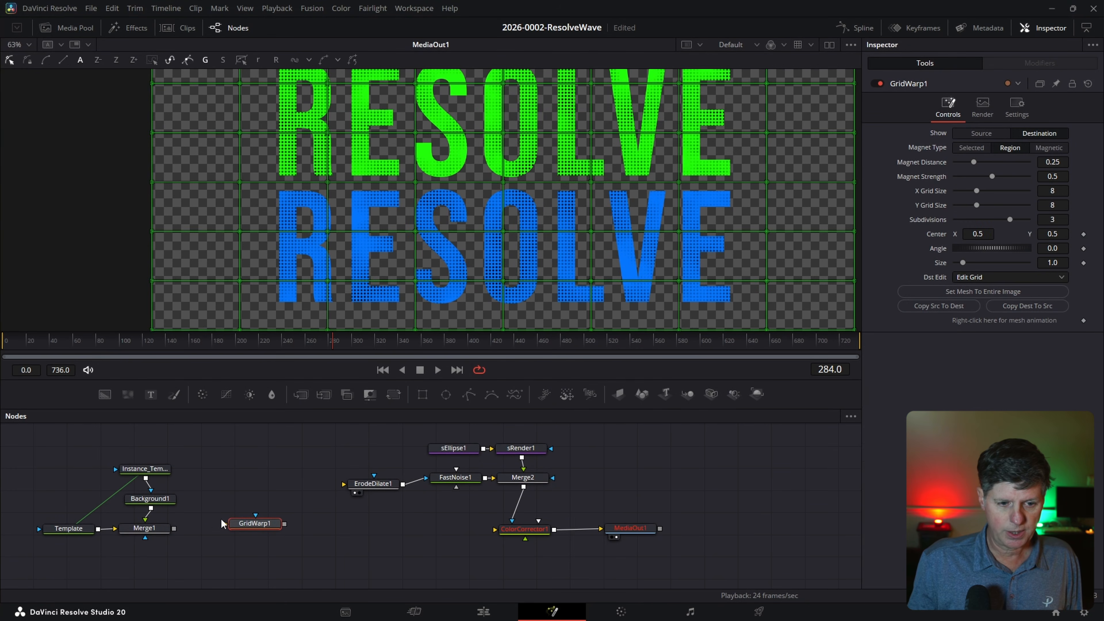
drag(174, 528, 259, 529)
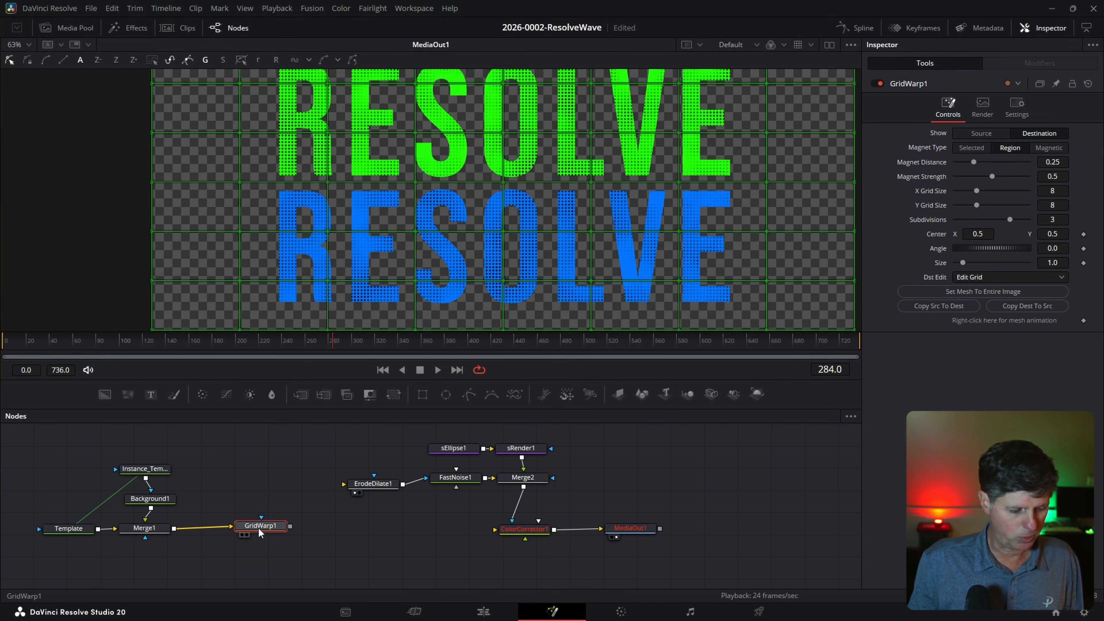
key(2)
scroll(457, 234, down, 2)
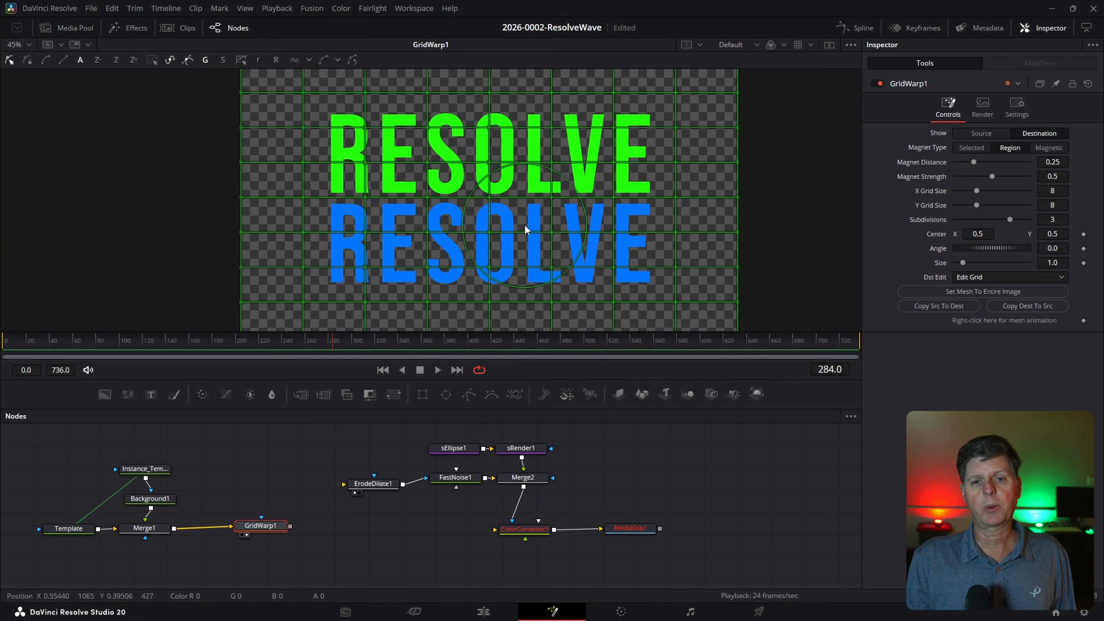
Set GridWarp1's source grid to an X grid size of 3 and a Y grid size of 4.
scroll(536, 199, down, 2)
scroll(536, 199, down, 1)
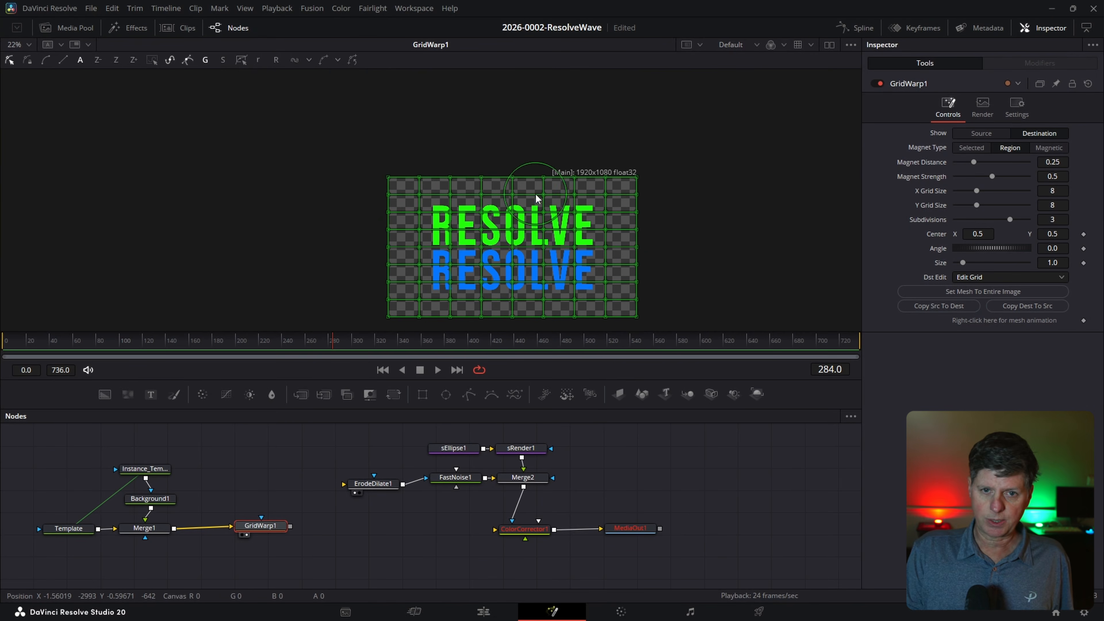
click(987, 133)
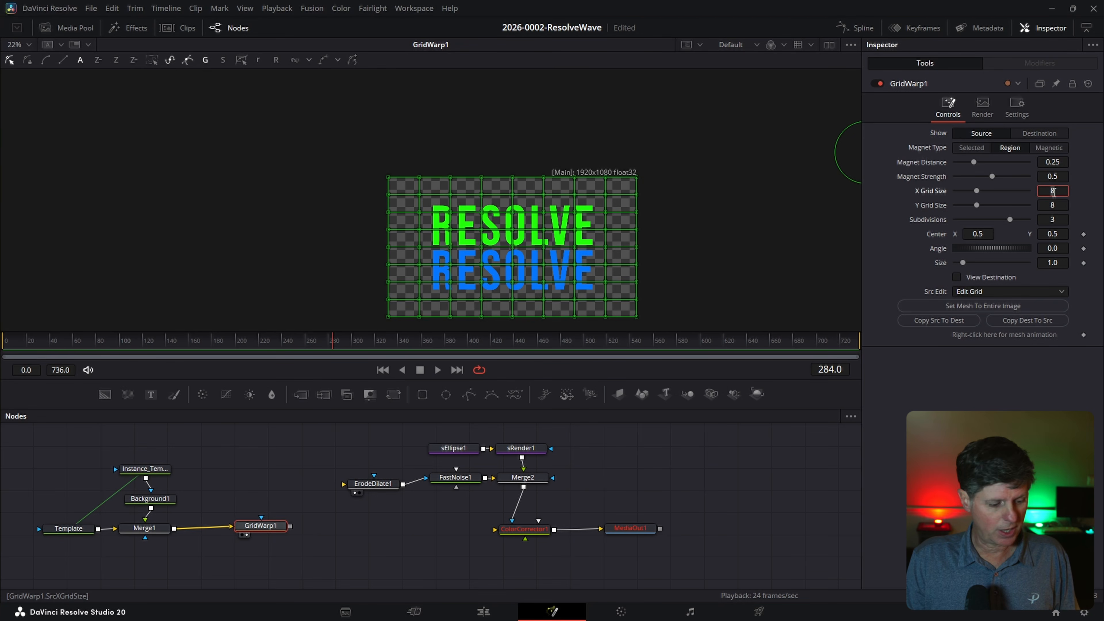
double_click(1056, 205)
text(4)
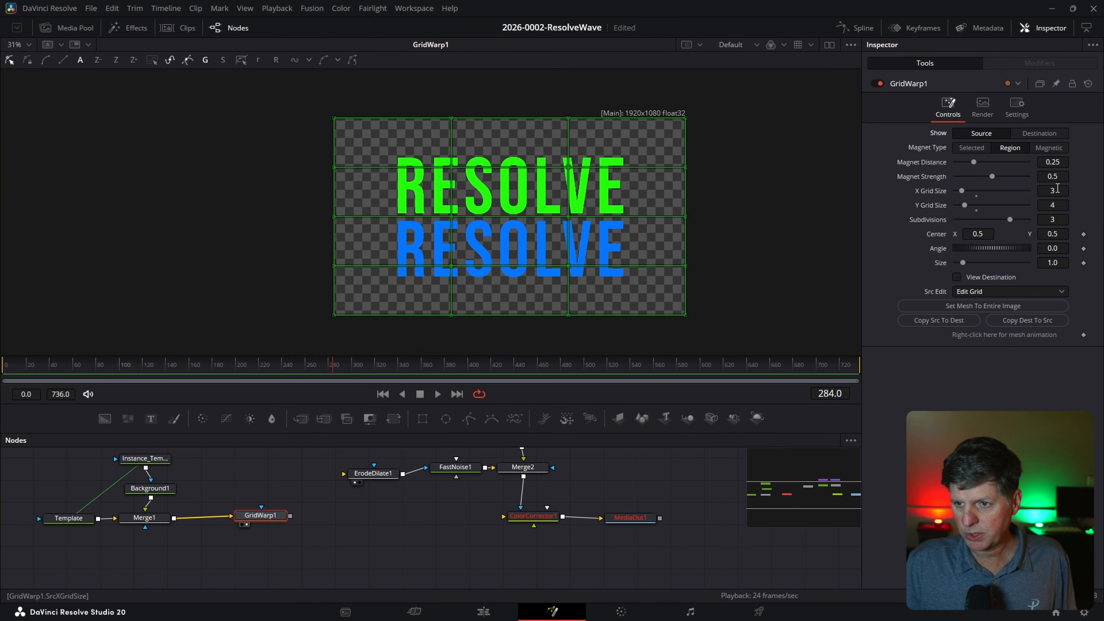
Compare GridWarp1's destination grid with its source grid, ending with the source grid shown.
click(1046, 136)
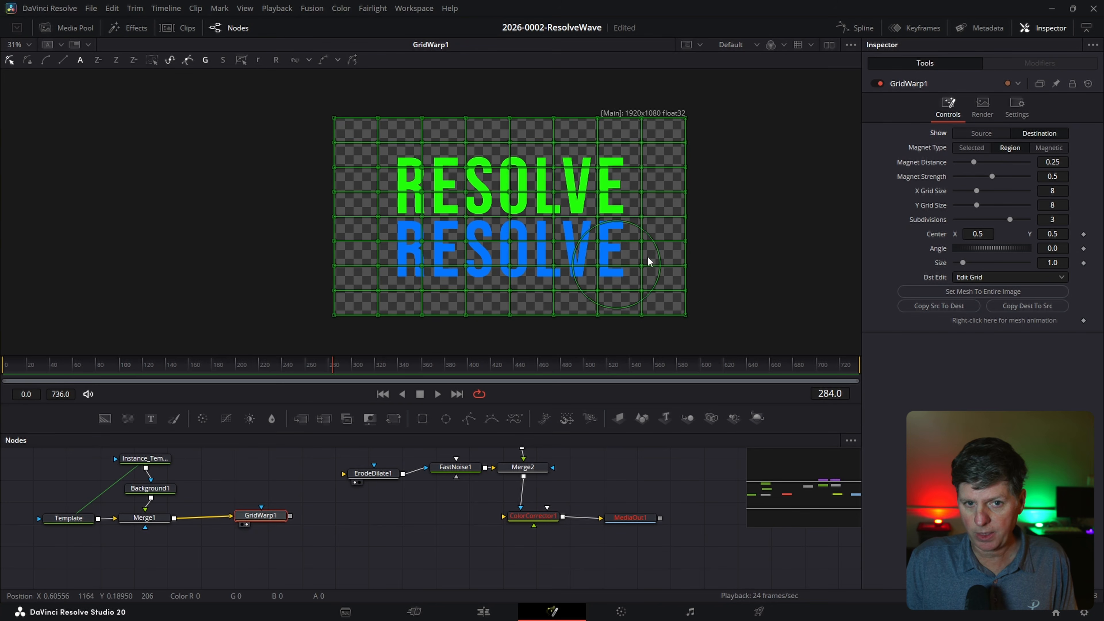
click(990, 133)
click(1033, 131)
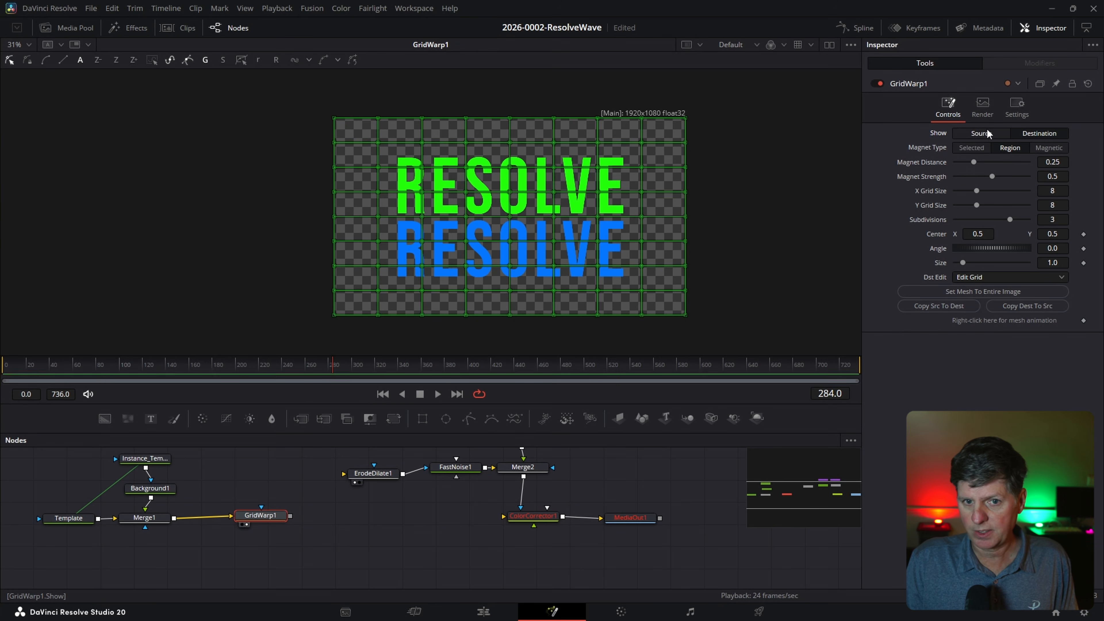
click(989, 132)
click(1033, 130)
click(990, 133)
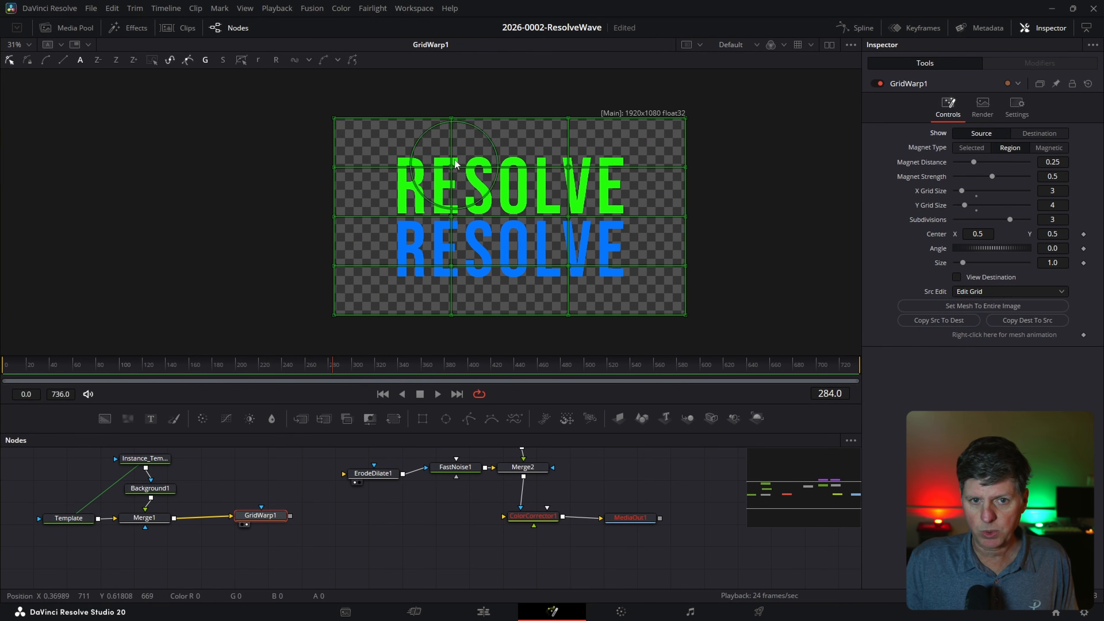
Set the magnet type to Selected and move the source grid's two inner vertical lines outward, between R and E and between V and E.
click(968, 147)
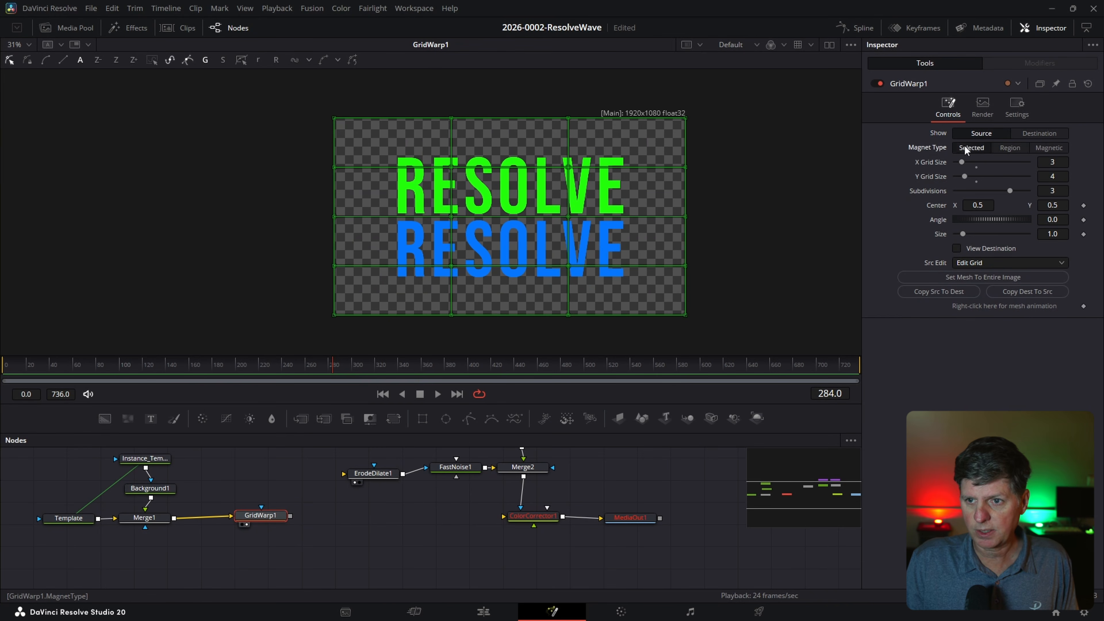
drag(443, 107, 456, 355)
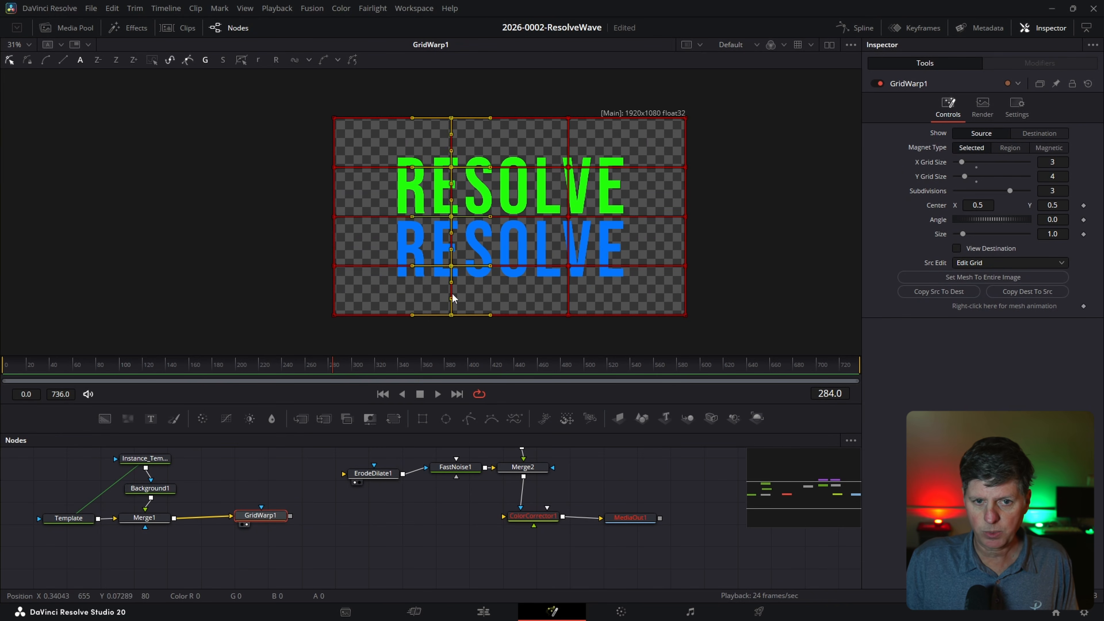
drag(451, 267, 430, 267)
drag(547, 103, 581, 333)
drag(569, 218, 596, 218)
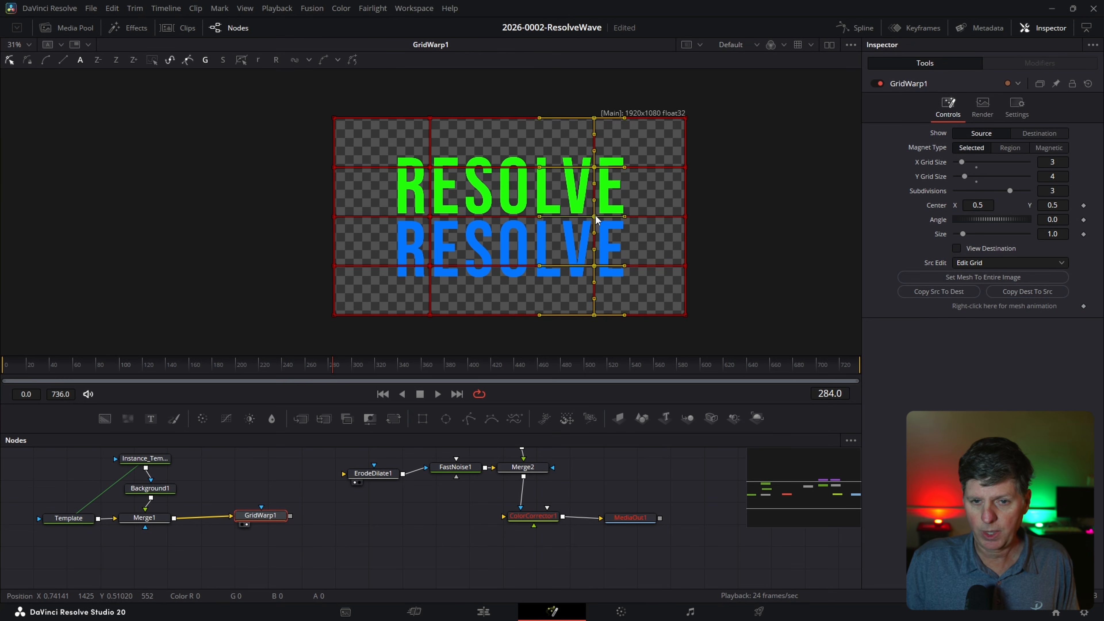
Copy GridWarp1's source grid to the destination and compare both grids, ending with the destination grid shown.
click(1033, 133)
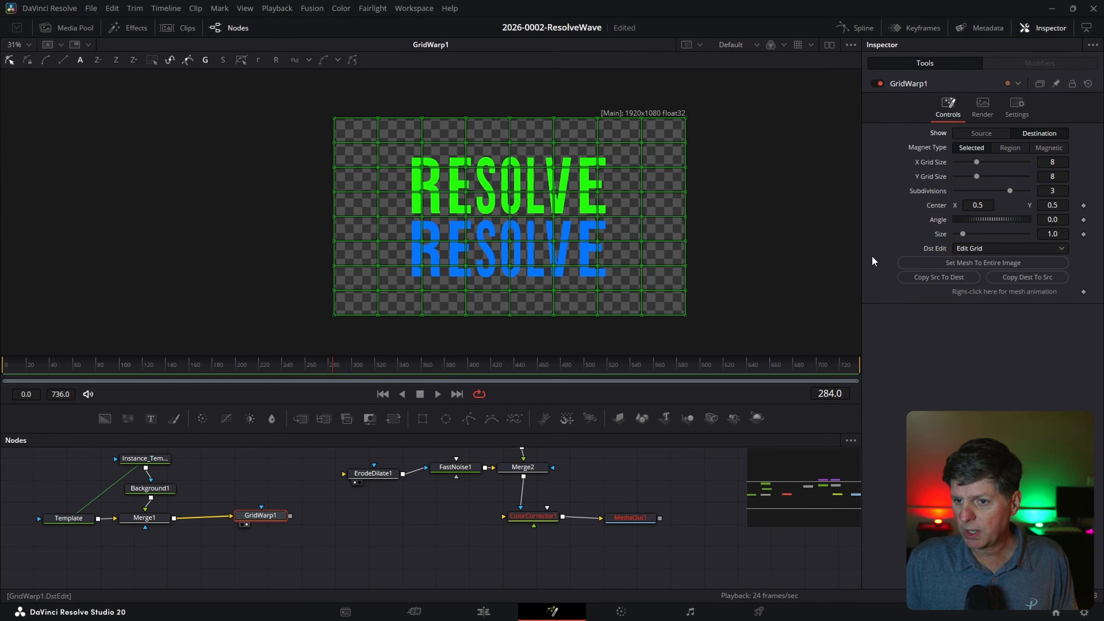
click(929, 278)
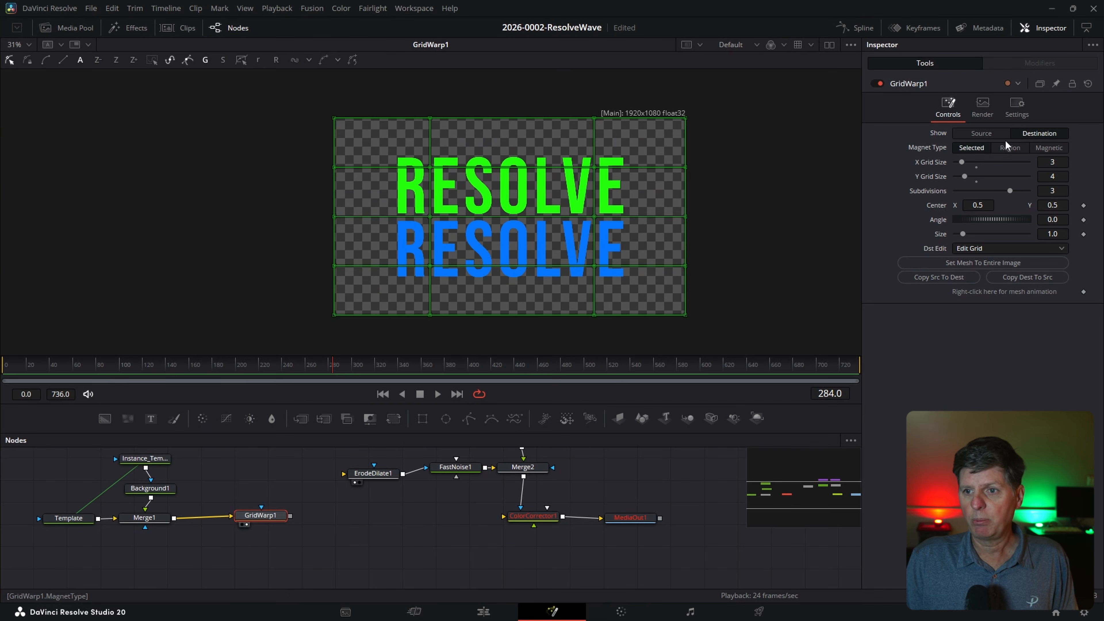
click(991, 135)
click(1033, 135)
click(991, 134)
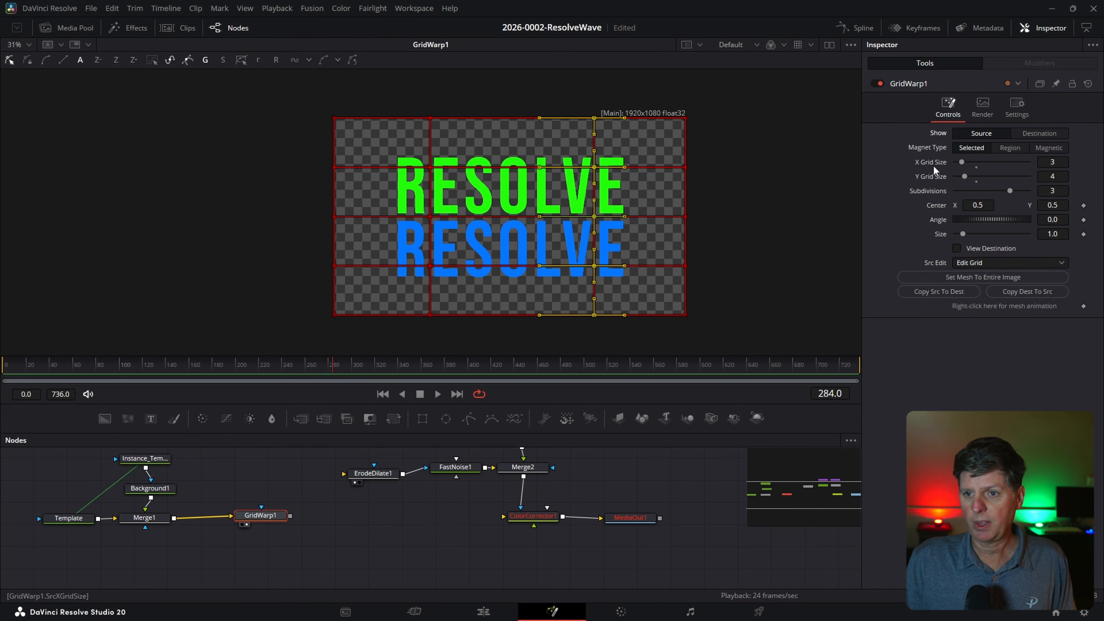
click(1034, 134)
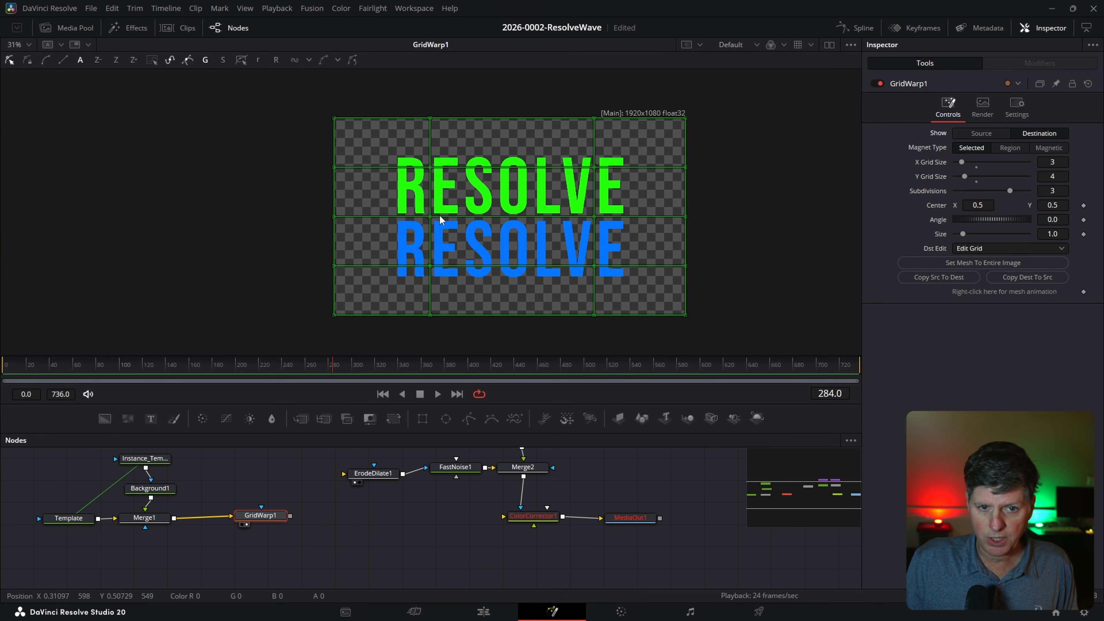
Bend the destination grid's middle horizontal line by raising its left inner point and lowering its right one, with subdivisions set to 0.
drag(429, 216, 429, 184)
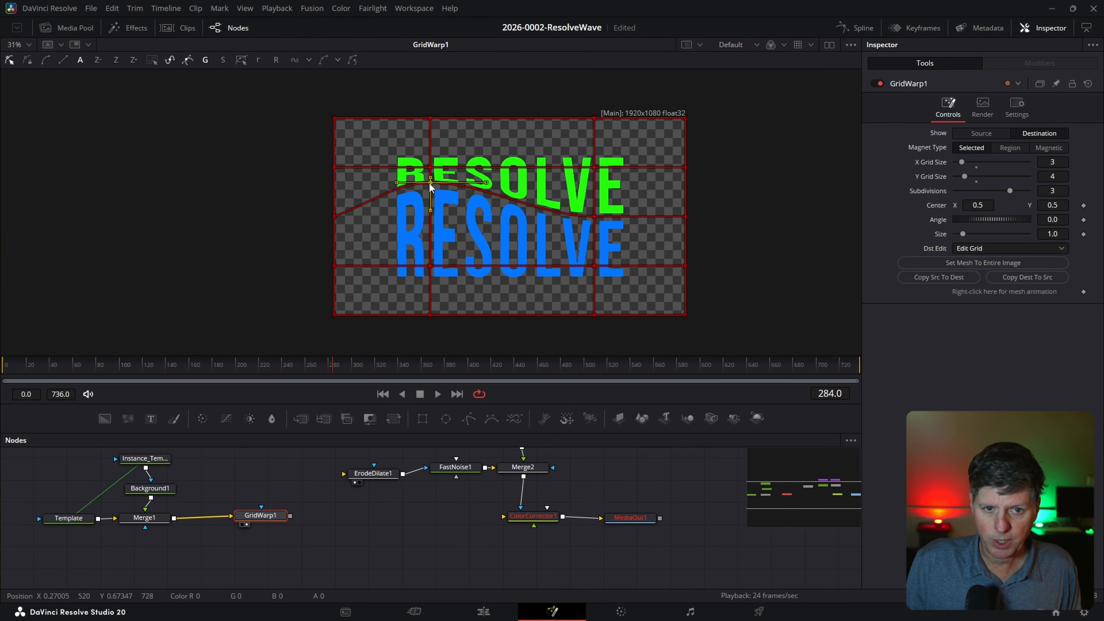
click(594, 216)
drag(594, 217, 595, 247)
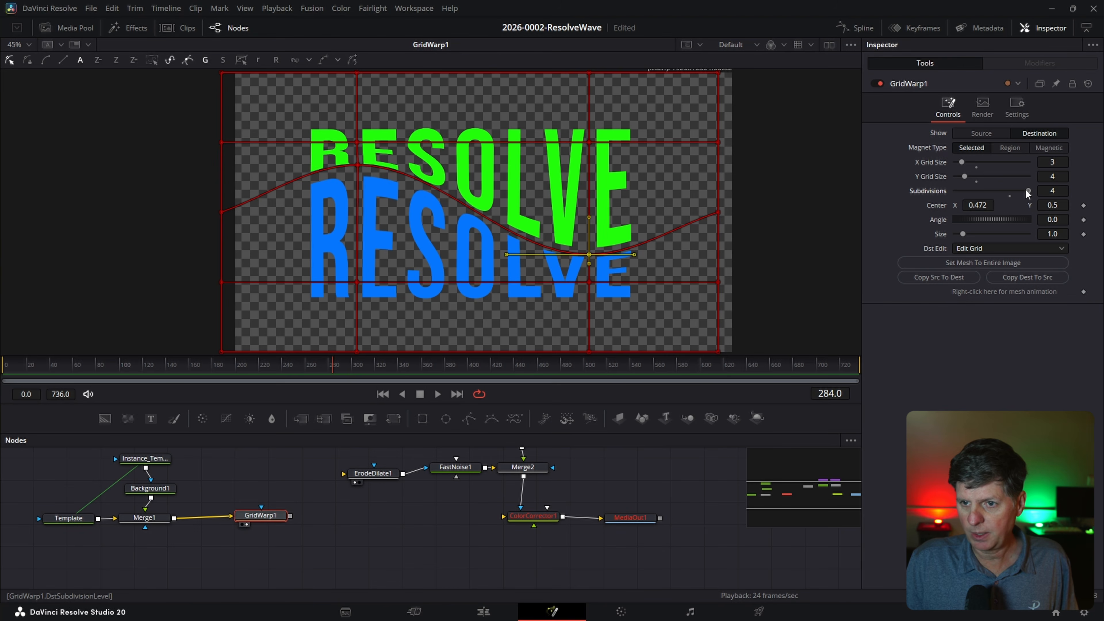
drag(1008, 191, 955, 191)
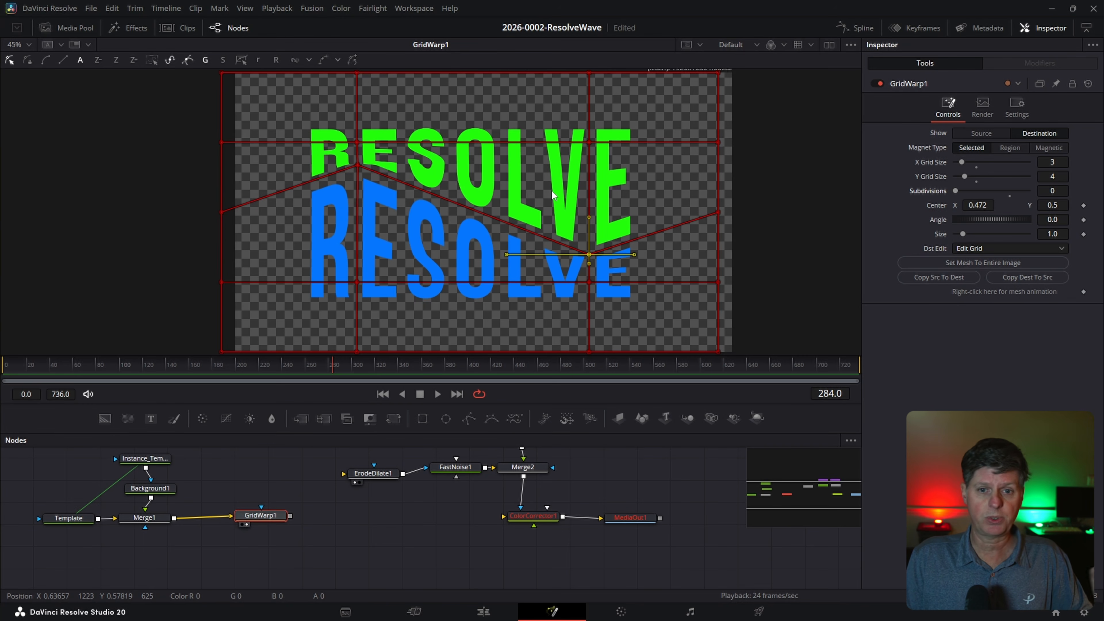
Try shifting the destination grid horizontally to a center X of 0.502, and reset the center to its default.
mouse_move(977, 206)
mouse_down()
mouse_move(843, 205)
mouse_move(1059, 205)
mouse_move(984, 203)
mouse_up()
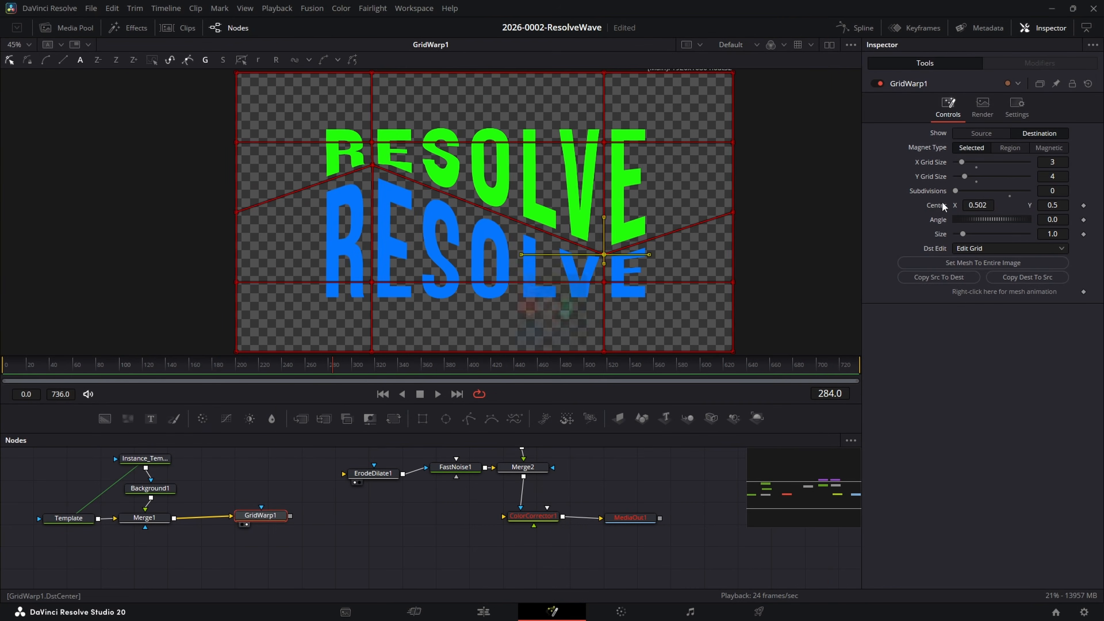
double_click(943, 204)
Show GridWarp1's source grid and enable View Destination, comparing the image with the option on and off.
click(976, 133)
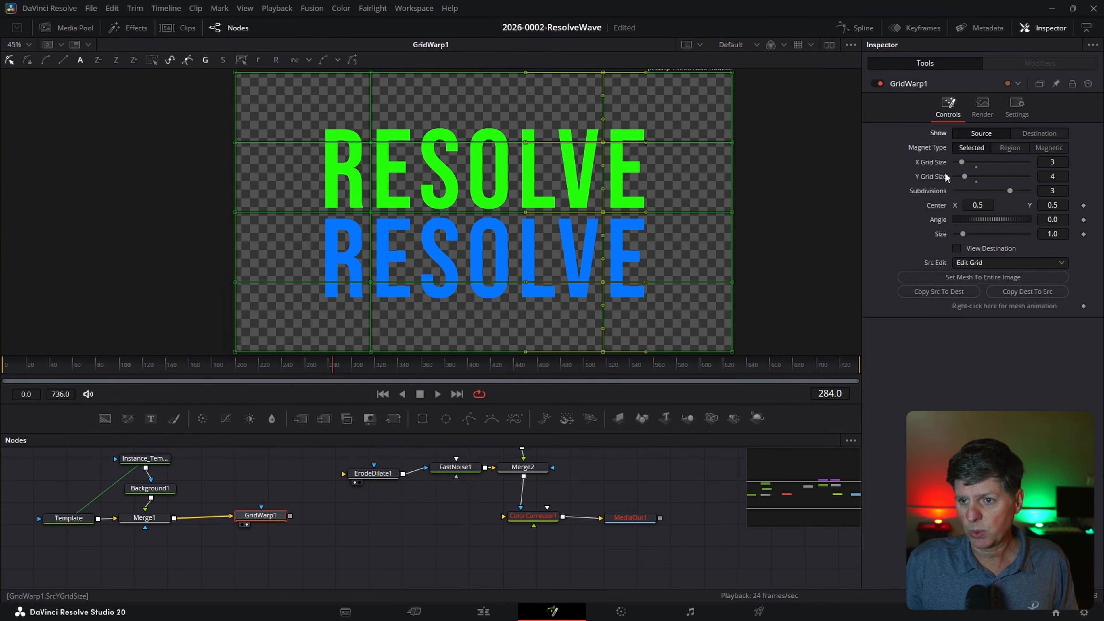
click(957, 248)
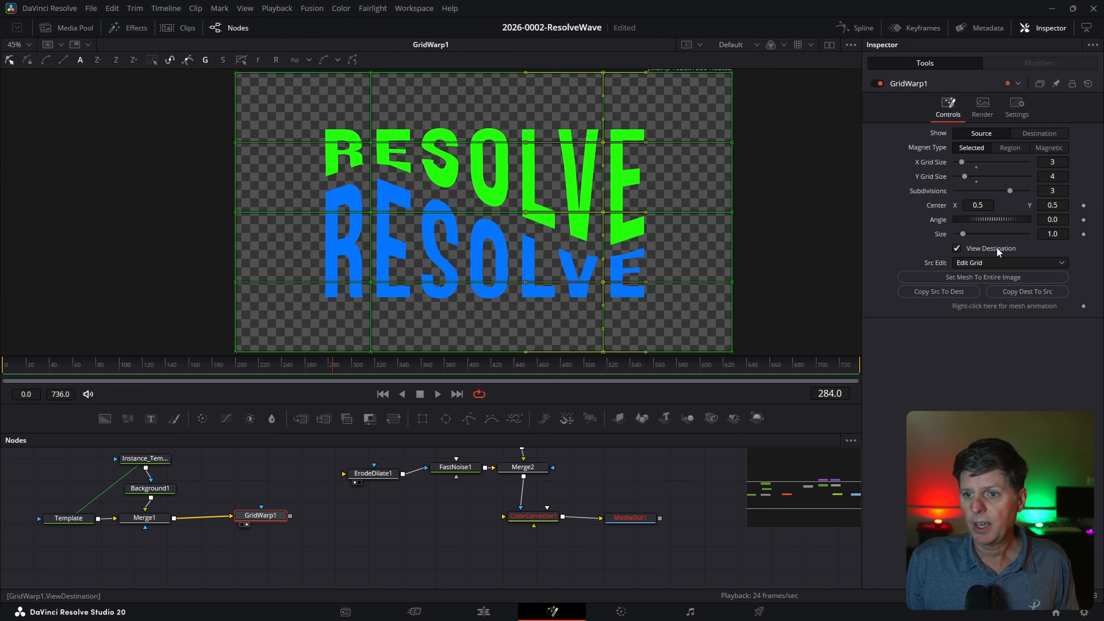
click(957, 247)
click(956, 247)
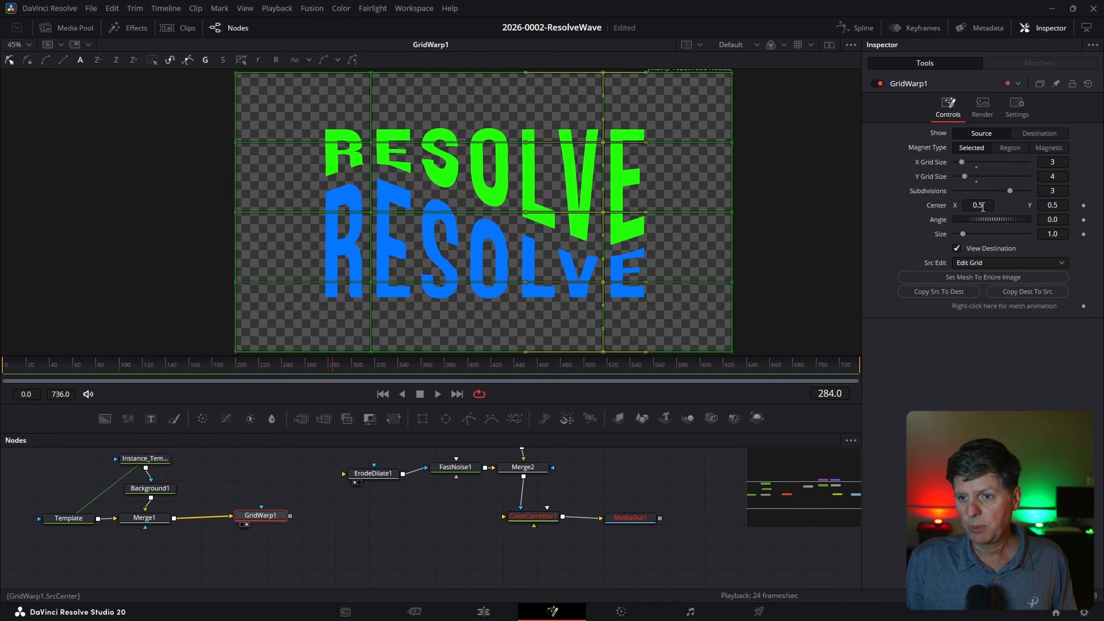
Try shifting the source grid's center horizontally, reset it to default, and check the destination grid before returning to the source.
drag(983, 207, 960, 209)
double_click(938, 207)
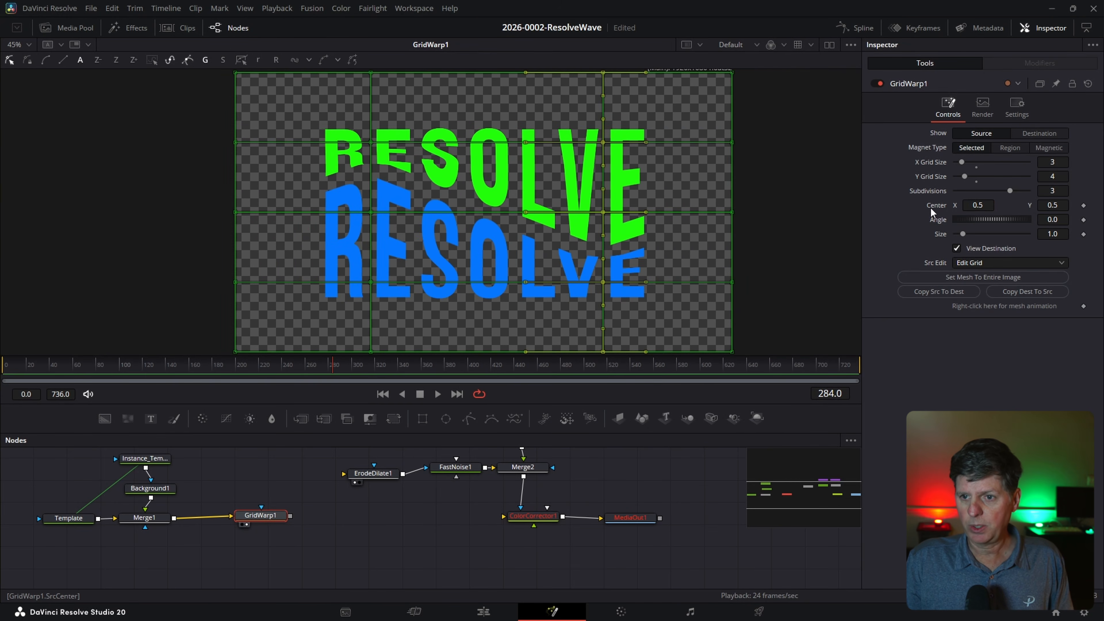
click(1032, 134)
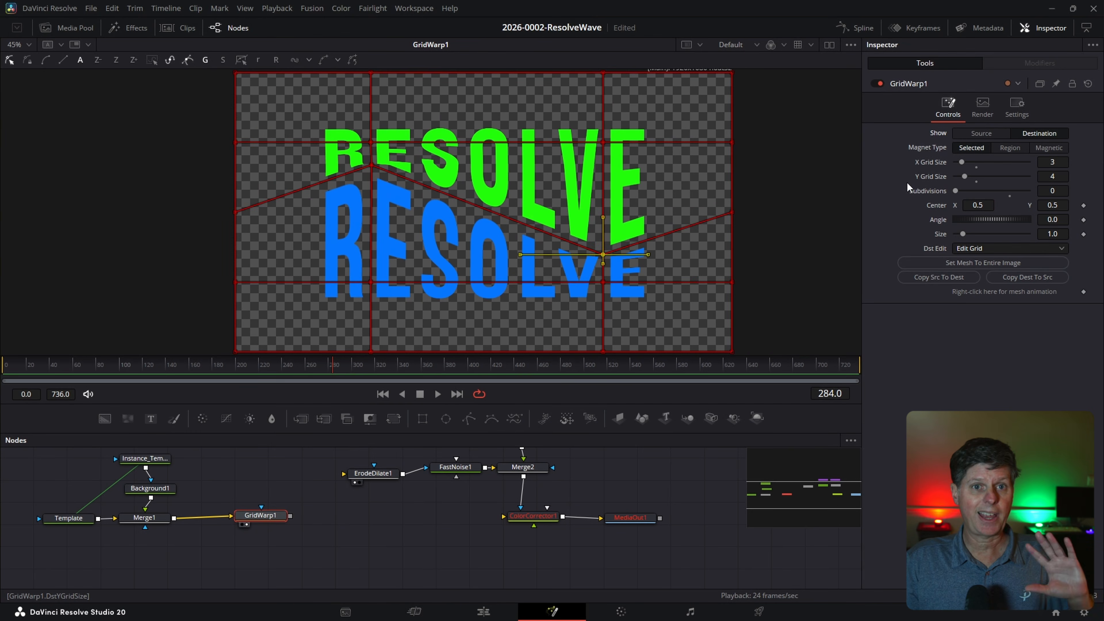
click(980, 134)
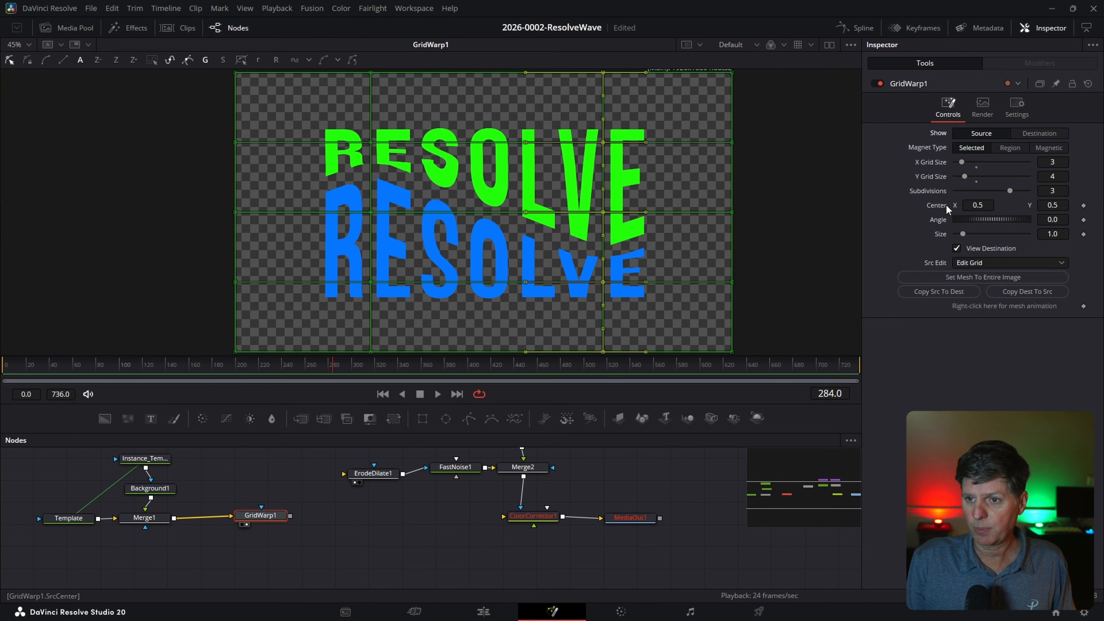
Link the destination grid's center to the expression GridWarp1.SrcCenter, and test the link by shifting the source grid's center X to 0.502.
click(1035, 134)
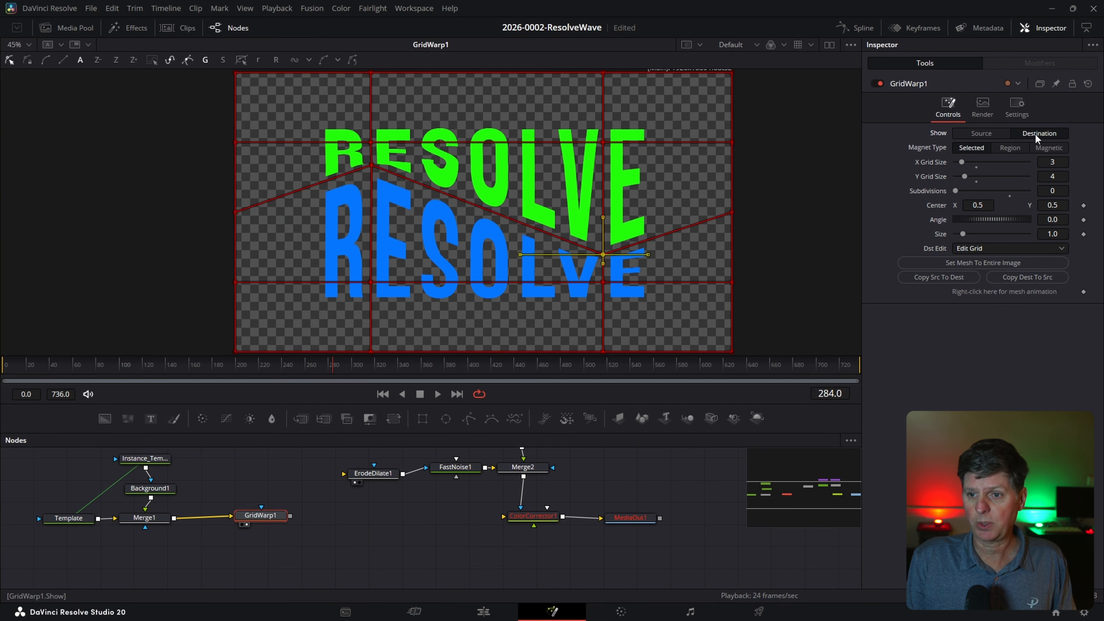
right_click(933, 204)
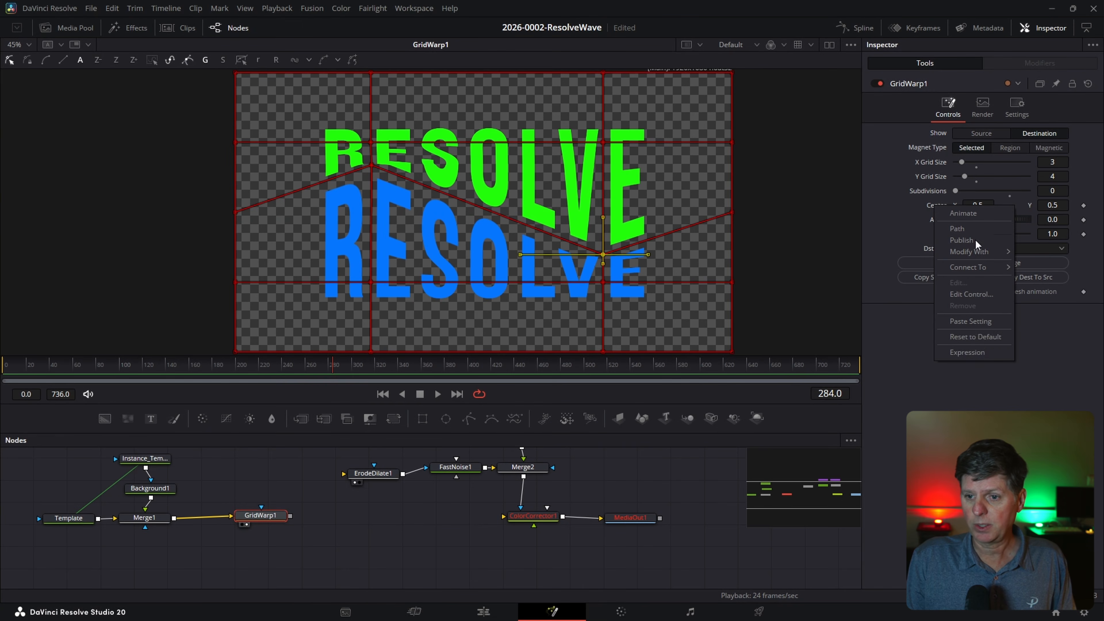
click(972, 351)
text(G)
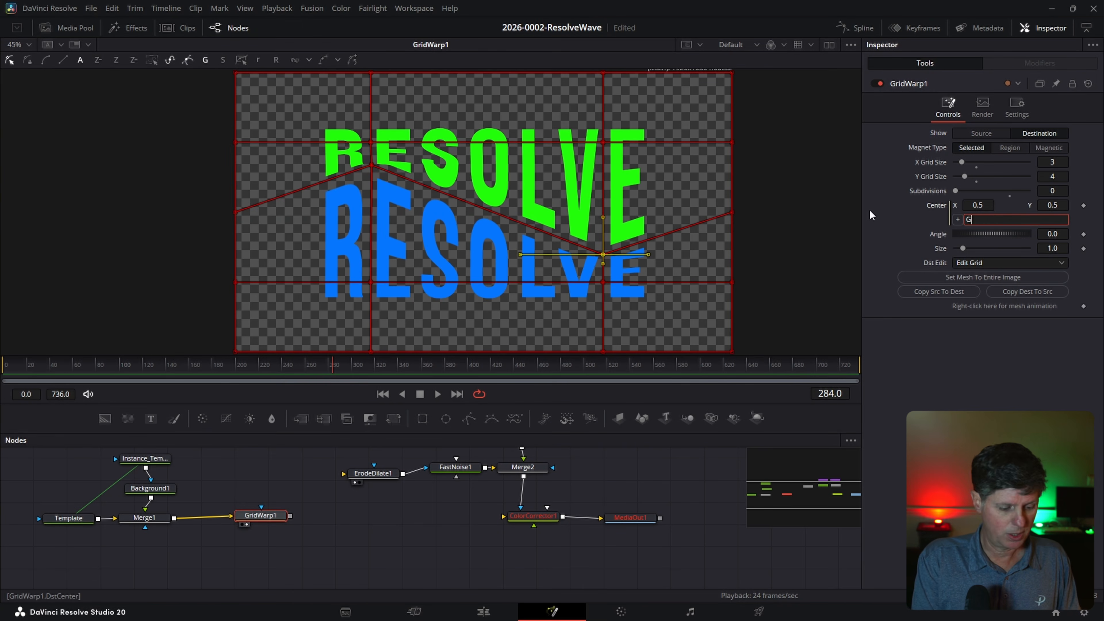
text(ridWarp1.)
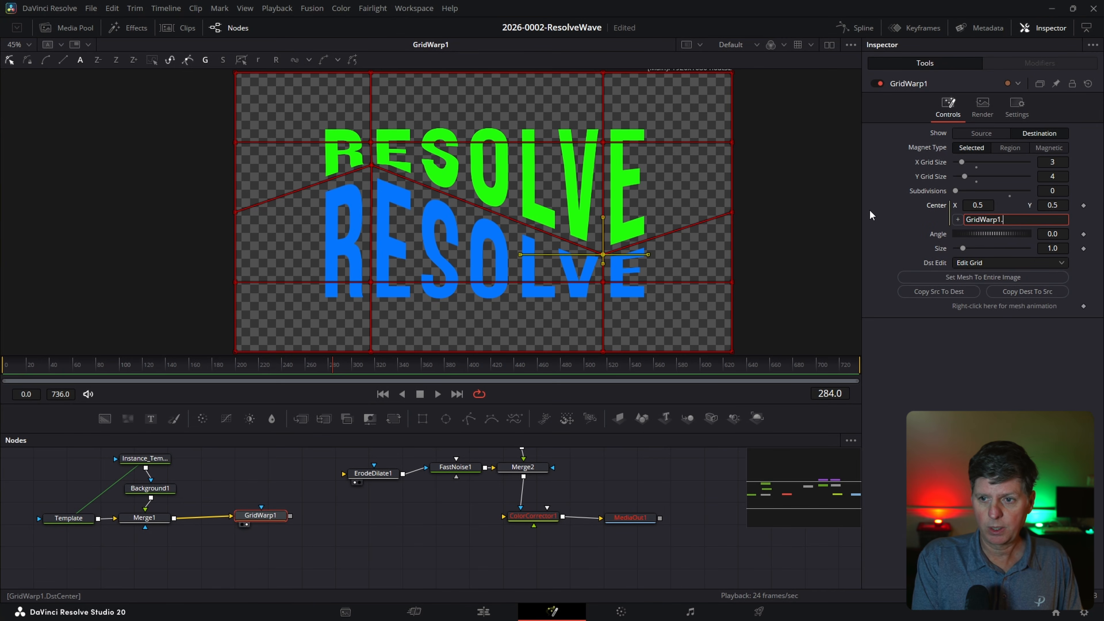
text(SrcCenter)
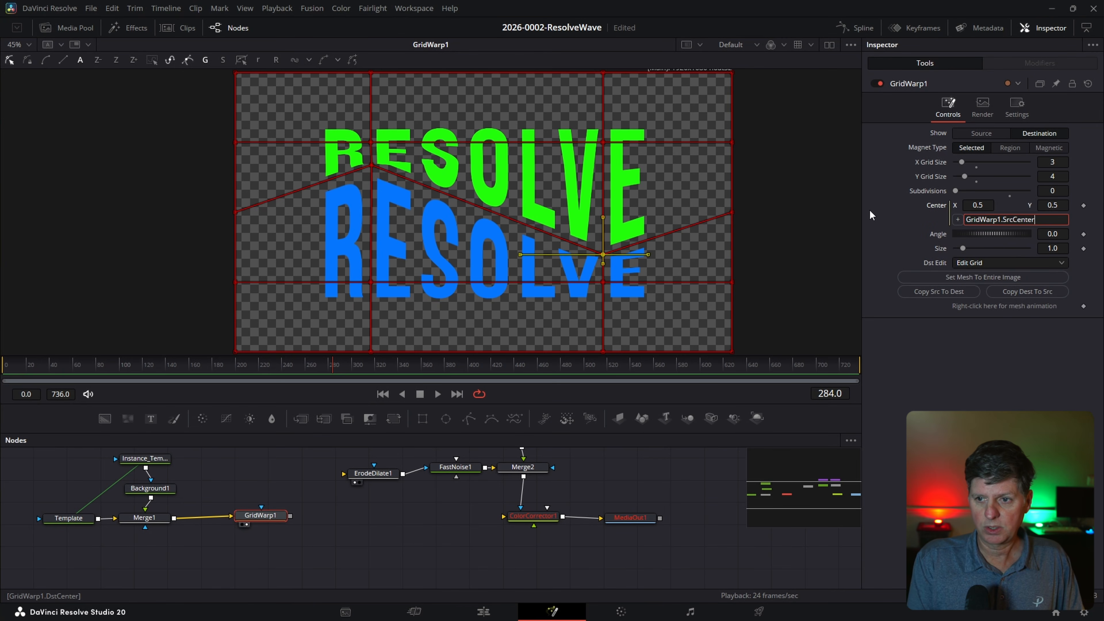
click(685, 456)
click(981, 134)
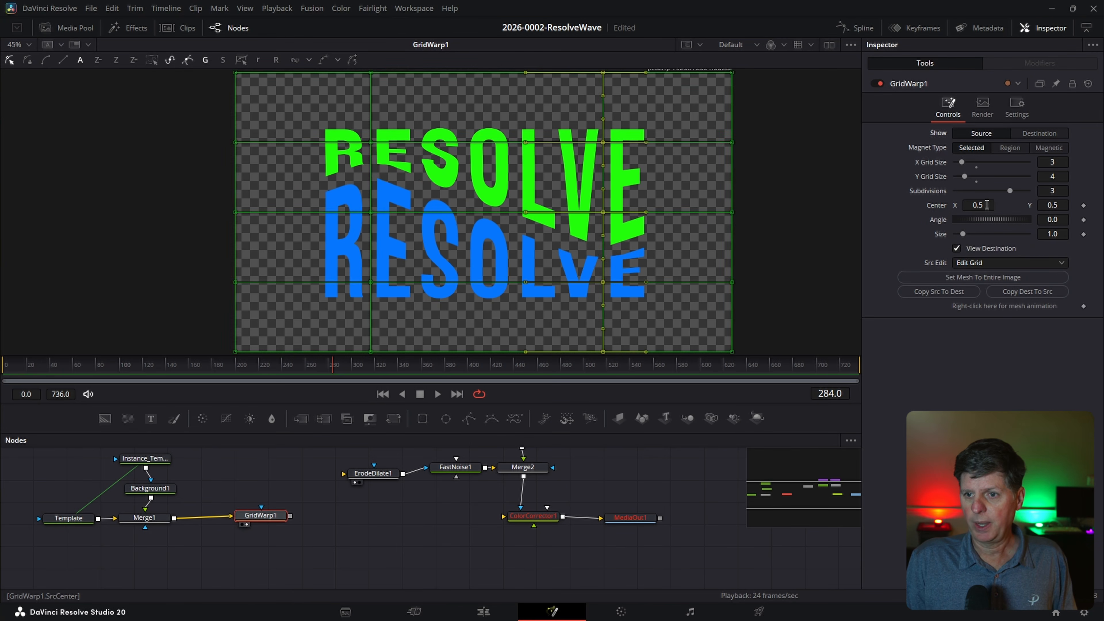
mouse_move(986, 205)
mouse_down()
mouse_move(863, 205)
mouse_move(1102, 206)
mouse_move(661, 205)
mouse_move(1052, 205)
mouse_move(881, 206)
mouse_move(987, 206)
mouse_up()
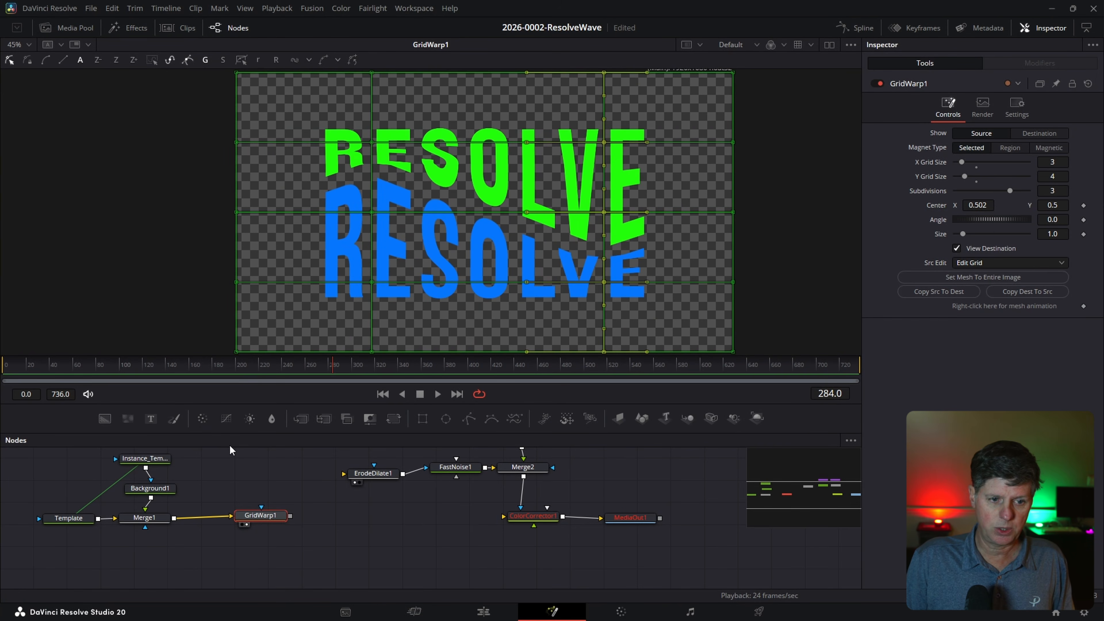
Add a Background node below Merge1 and set its alpha to 0.
drag(105, 419, 124, 440)
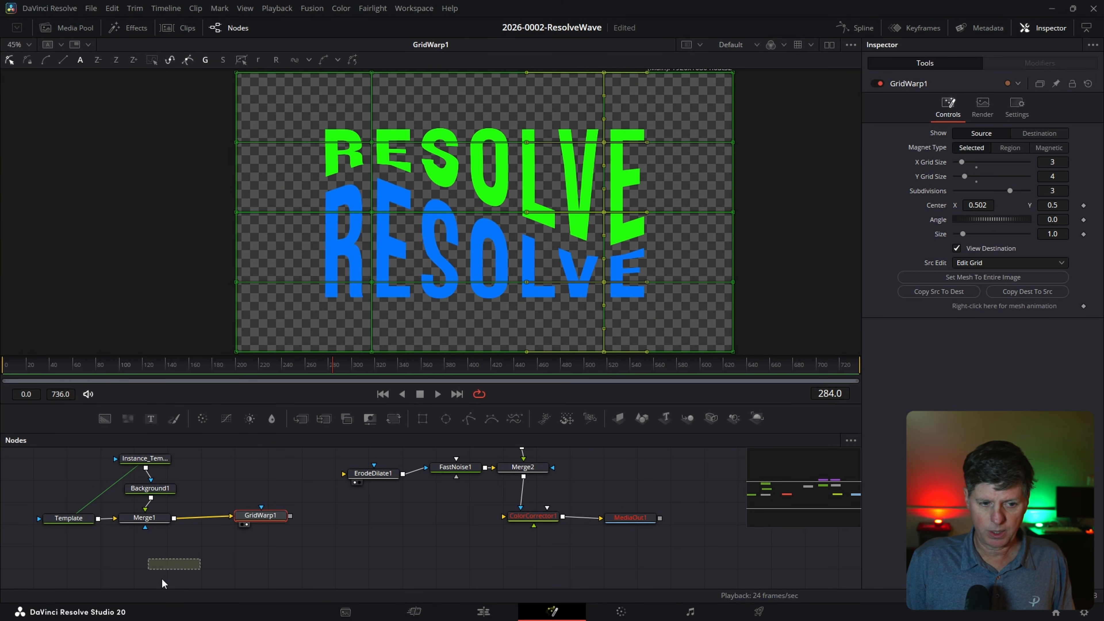
drag(161, 580, 163, 579)
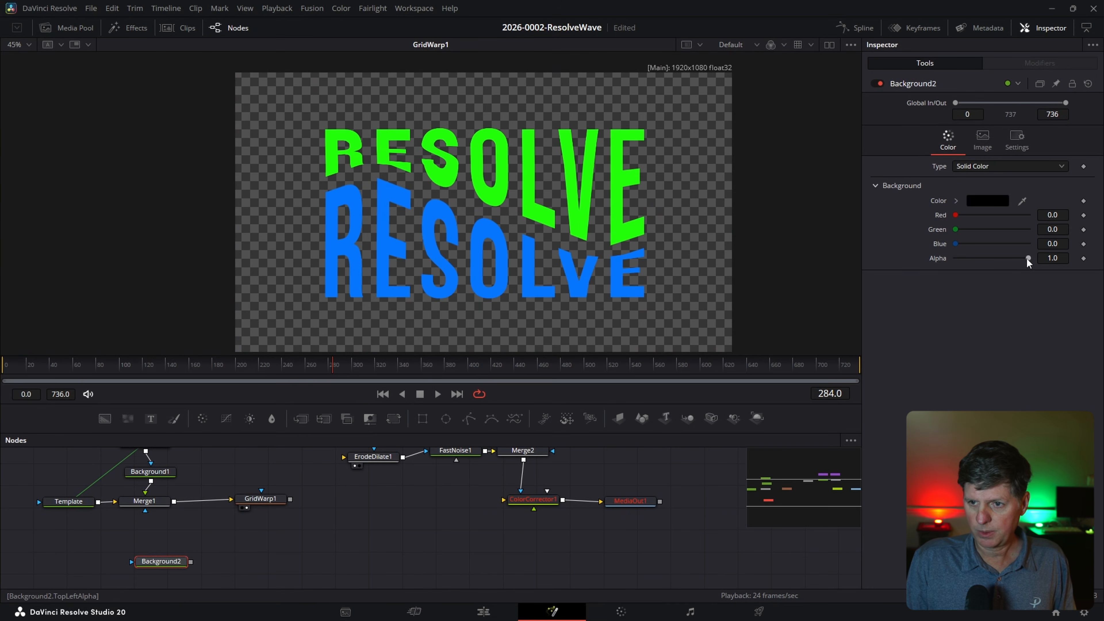
drag(1028, 258, 954, 258)
Merge Merge1's output over Background2, and merge GridWarp1's output over the resulting Merge3.
drag(273, 501, 313, 497)
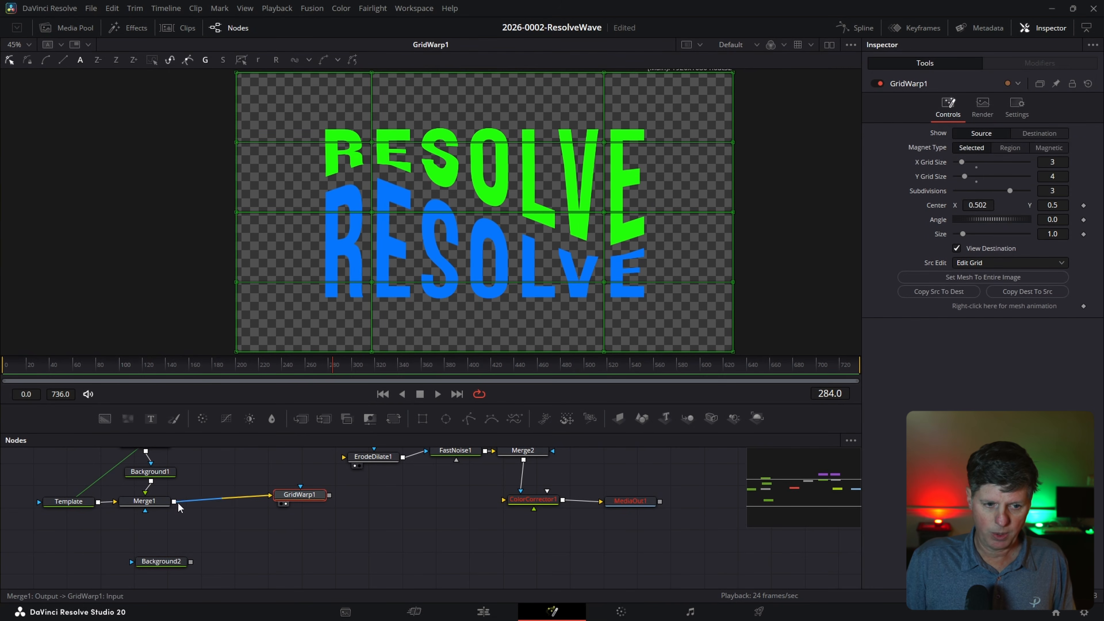
drag(174, 501, 209, 559)
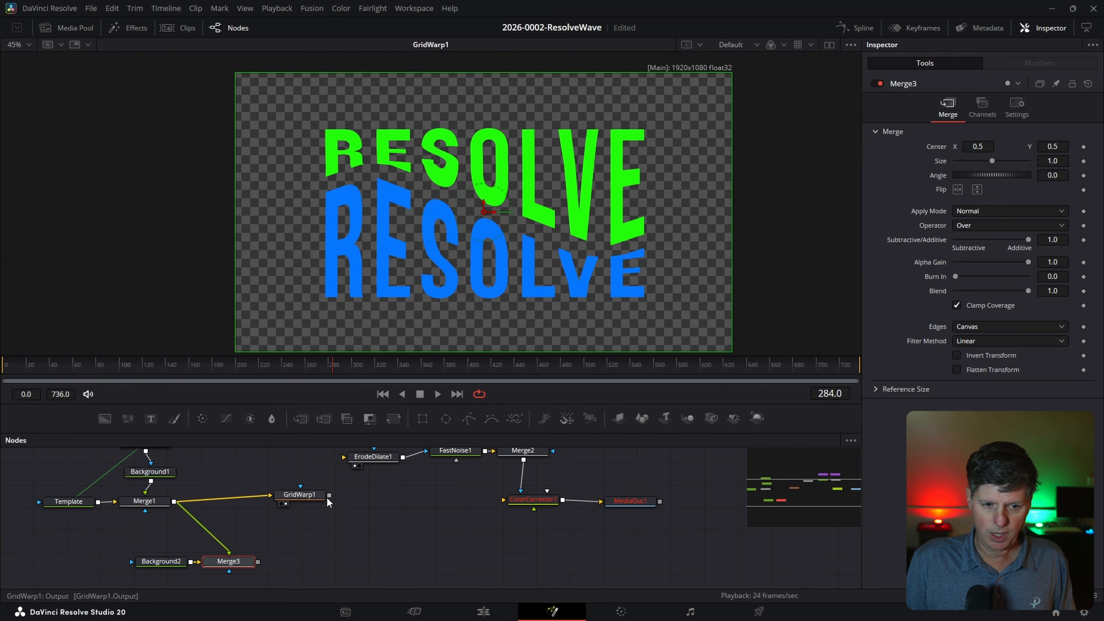
drag(329, 495, 259, 562)
View Merge3's output and compare it with Merge4's, leaving Merge4 in the viewer.
click(230, 562)
key(2)
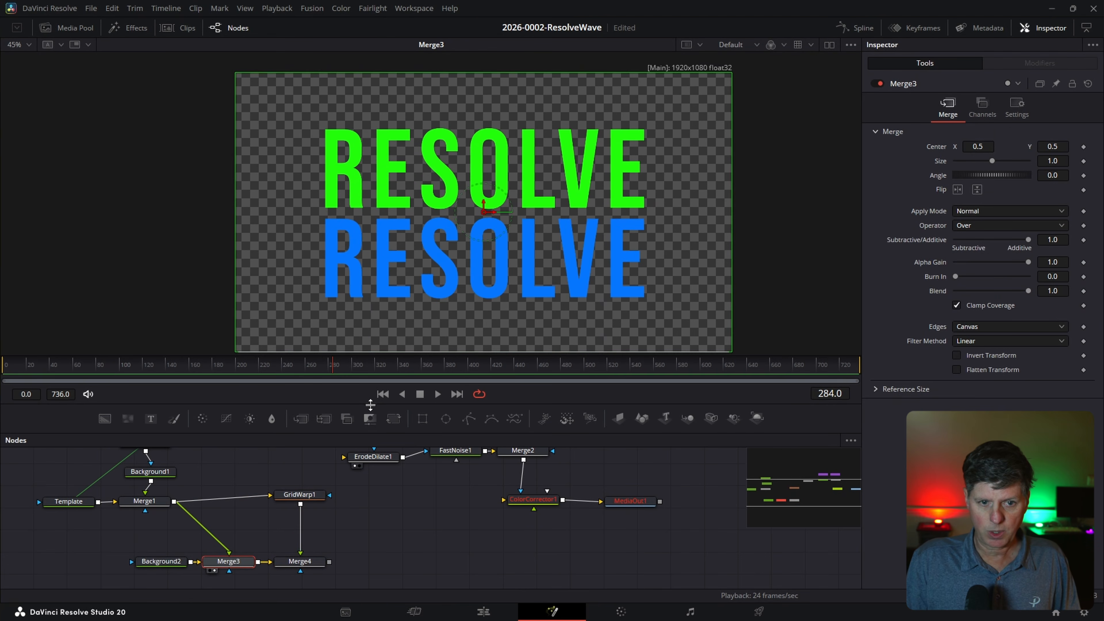
click(306, 562)
key(2)
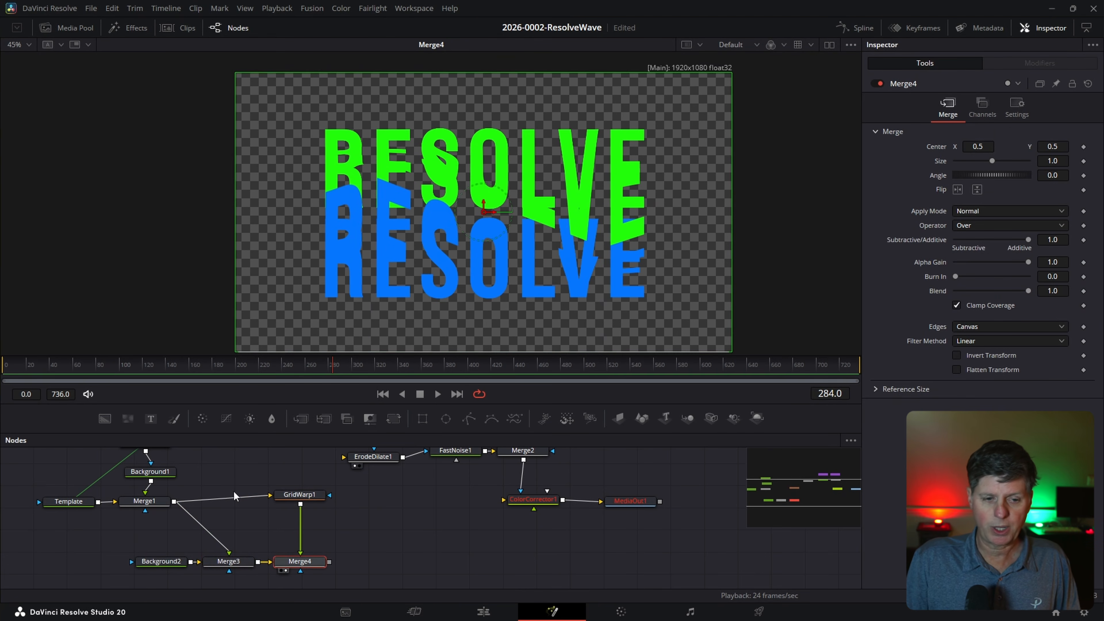
Move Background2 and Merge3 to the left to space out the row of nodes leading to Merge4.
drag(178, 561, 100, 557)
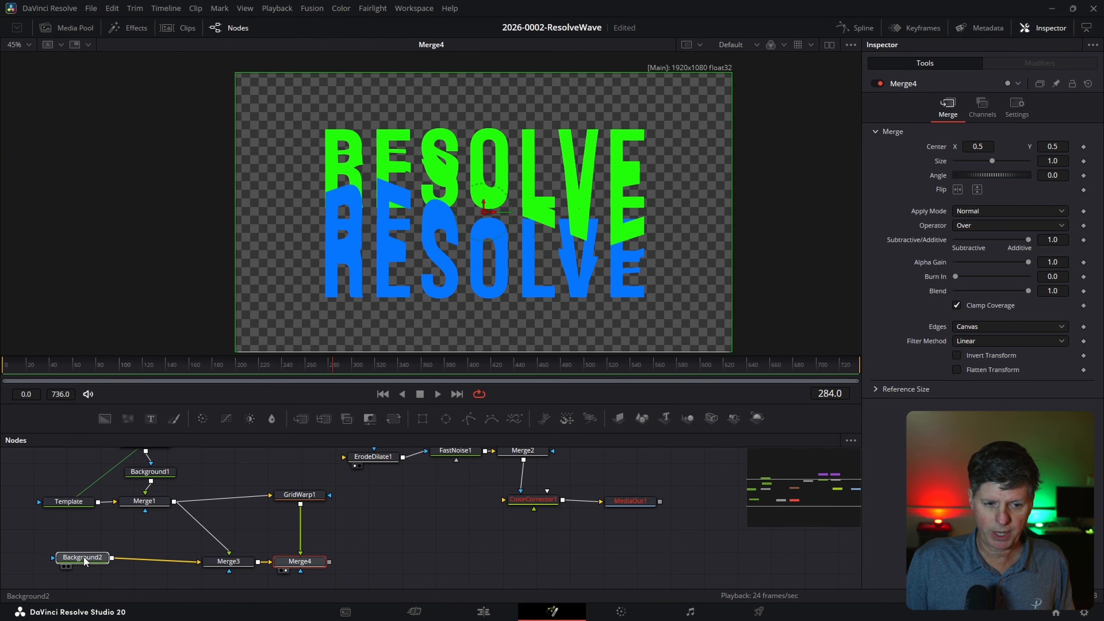
drag(225, 568, 181, 568)
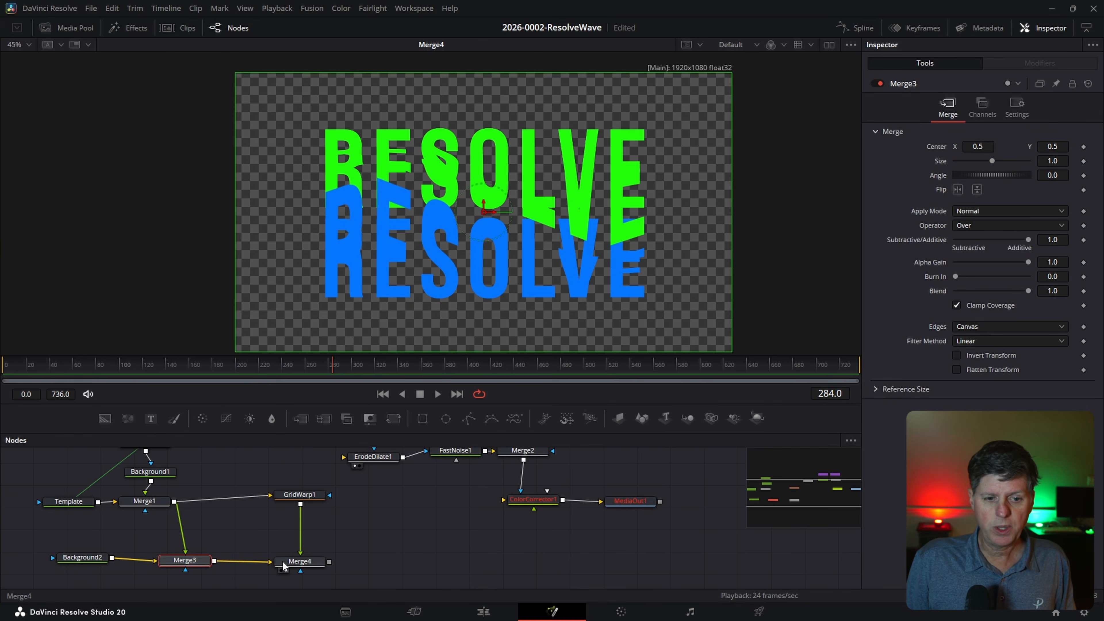
click(303, 564)
Add a Rectangle mask to Merge3 and set its width and height to 1.0.
scroll(242, 520, down, 2)
drag(426, 419, 186, 560)
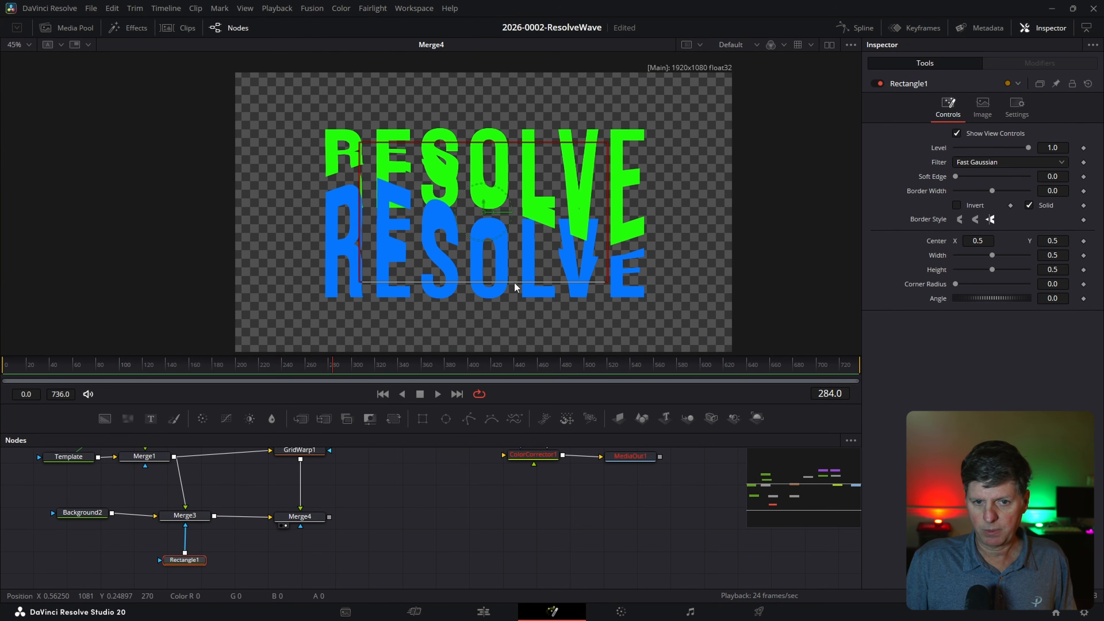
drag(516, 287, 514, 357)
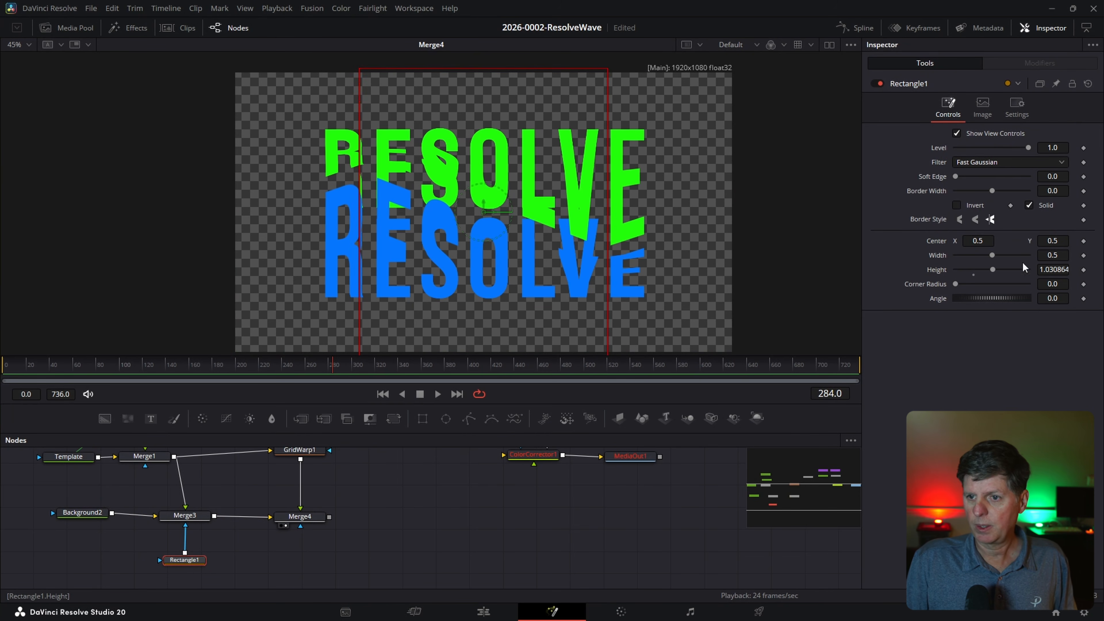
double_click(1061, 254)
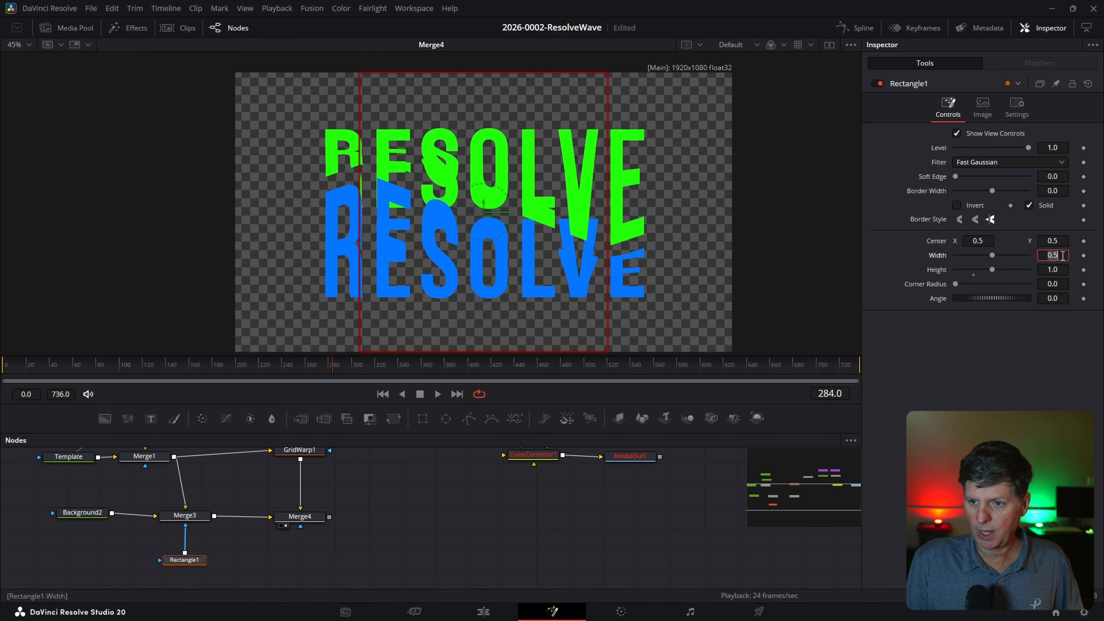
text(1)
key(Return)
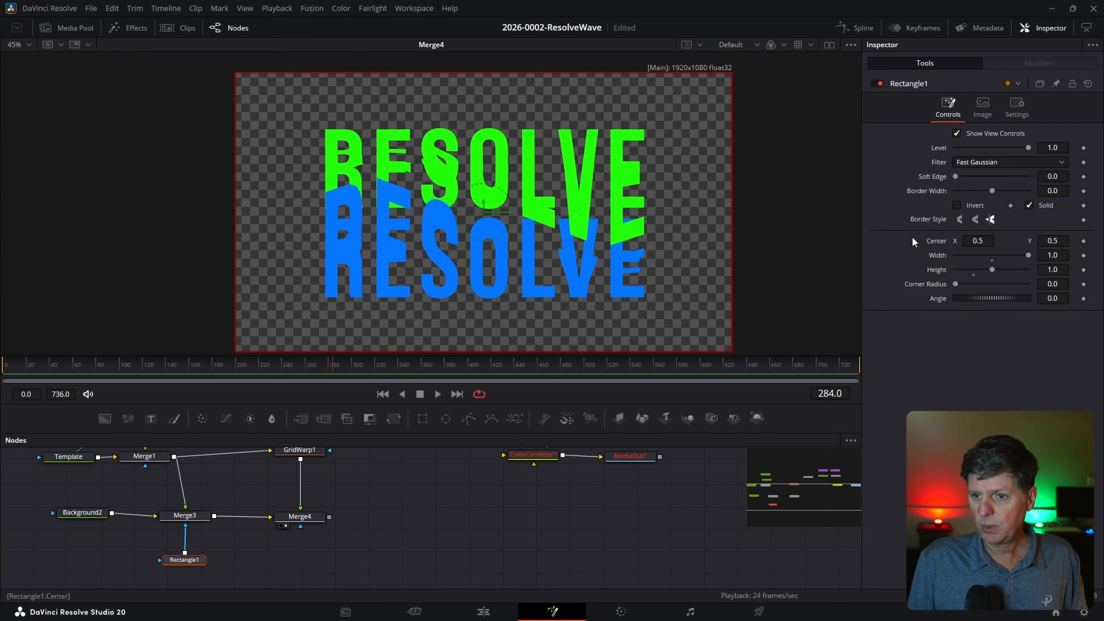
Link Rectangle1's center to the expression GridWarp1.SrcCenter.
right_click(935, 245)
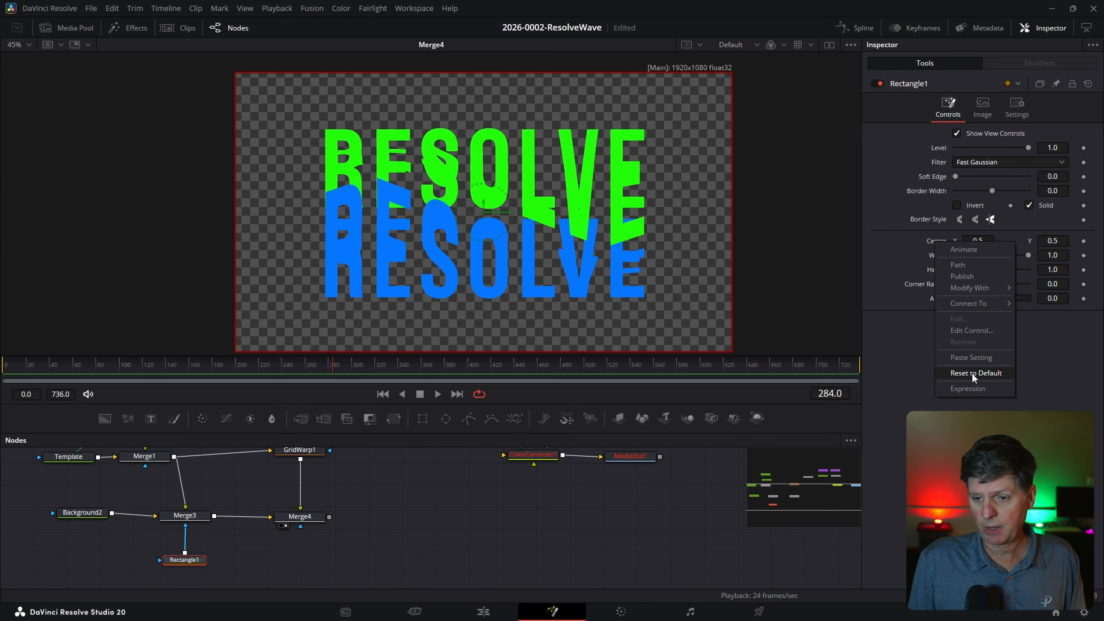
click(972, 389)
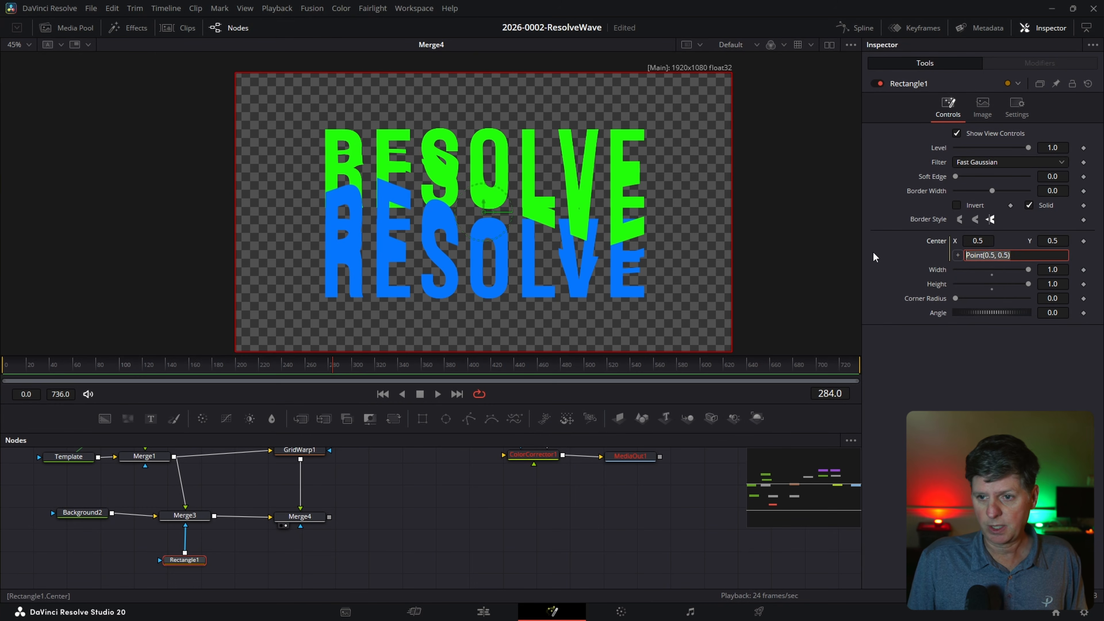
text(GridWarp1.)
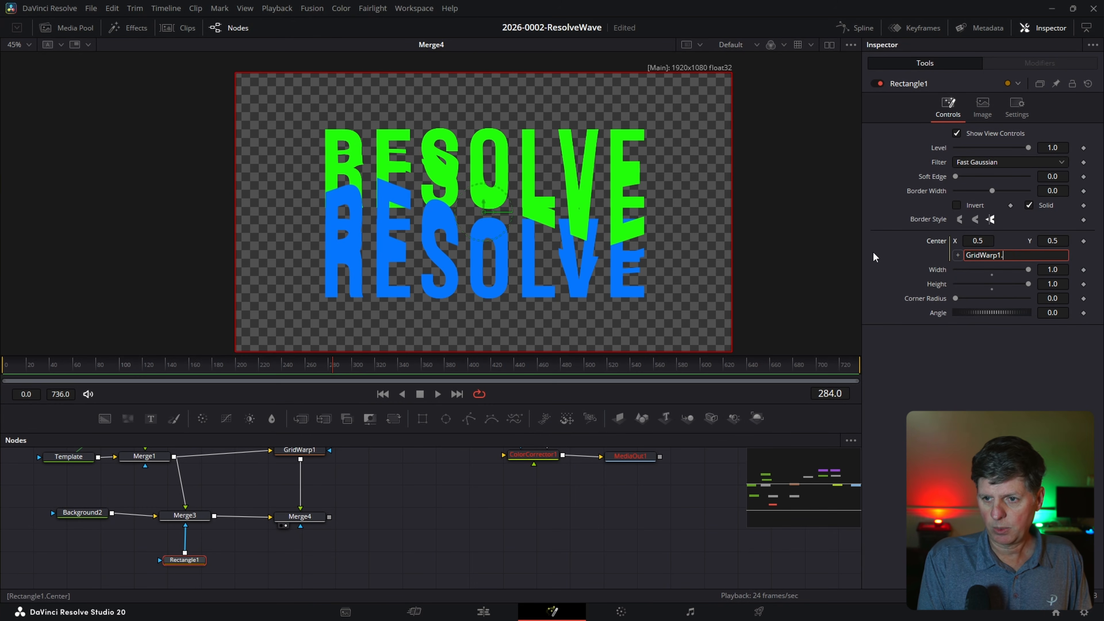
text(Src)
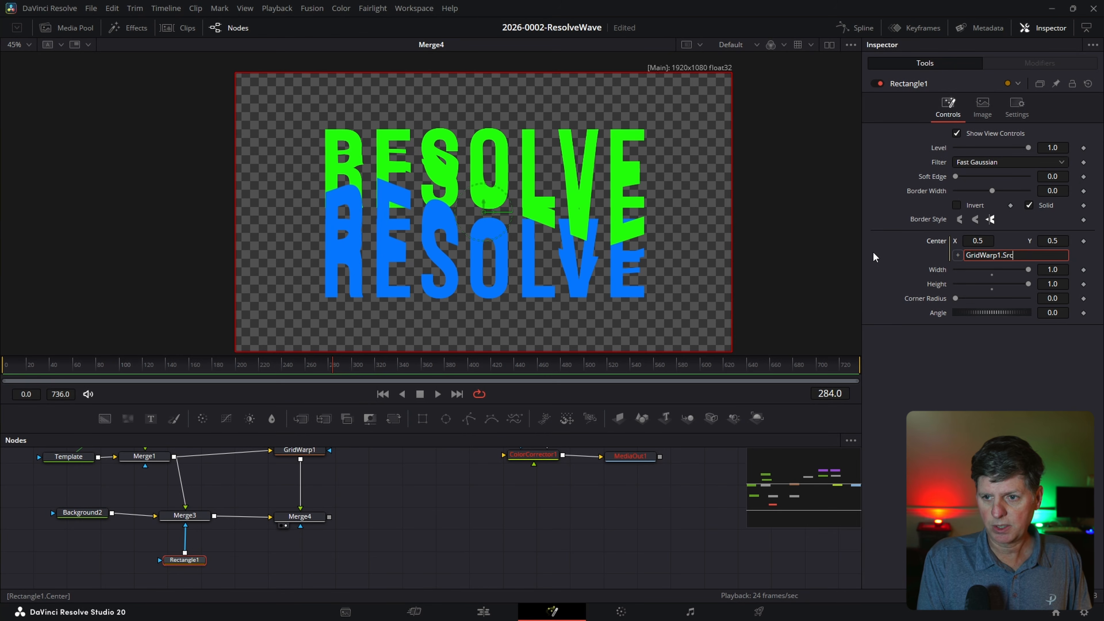
text(Center)
key(Return)
Test the mask link by shifting GridWarp1's source center X slightly, and inspect Merge3's settings.
click(304, 450)
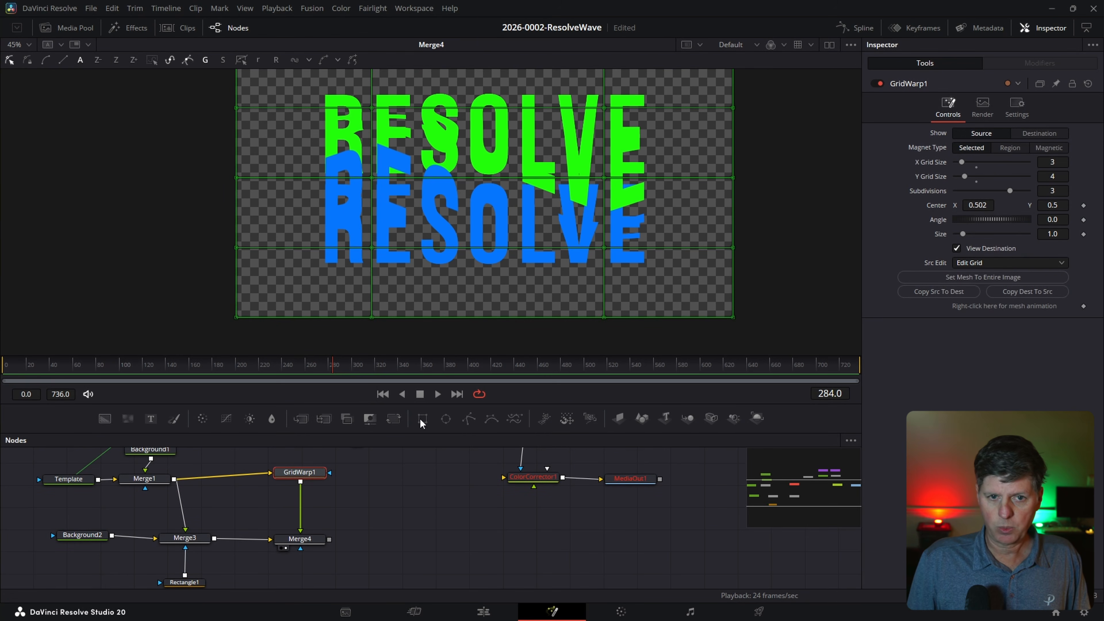
mouse_move(978, 209)
mouse_down()
mouse_move(843, 212)
mouse_move(1043, 211)
mouse_move(903, 211)
mouse_move(971, 210)
mouse_up()
click(198, 539)
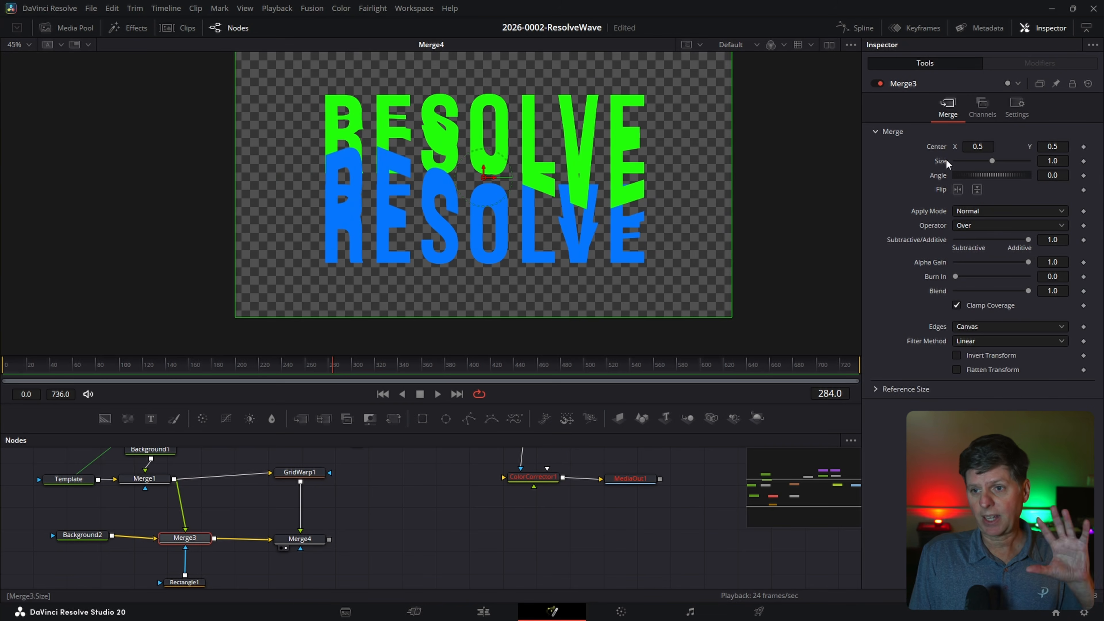
Enable Apply Mask Inverted on Merge3 and test the mask by shifting GridWarp1's source center X to about 0.05.
click(1021, 113)
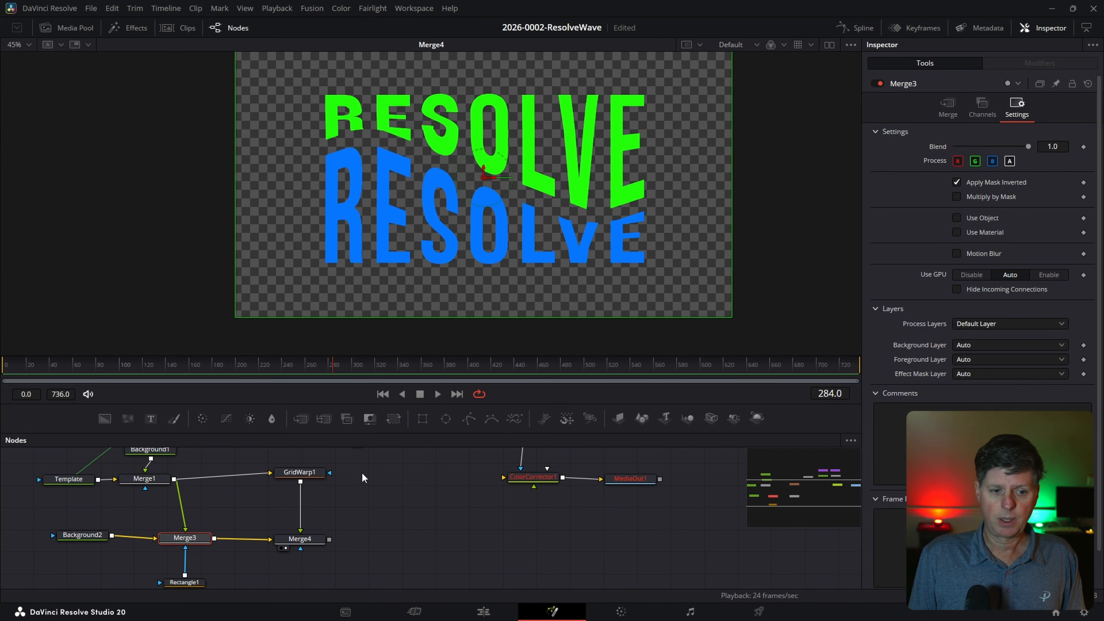
click(299, 471)
drag(971, 203, 807, 212)
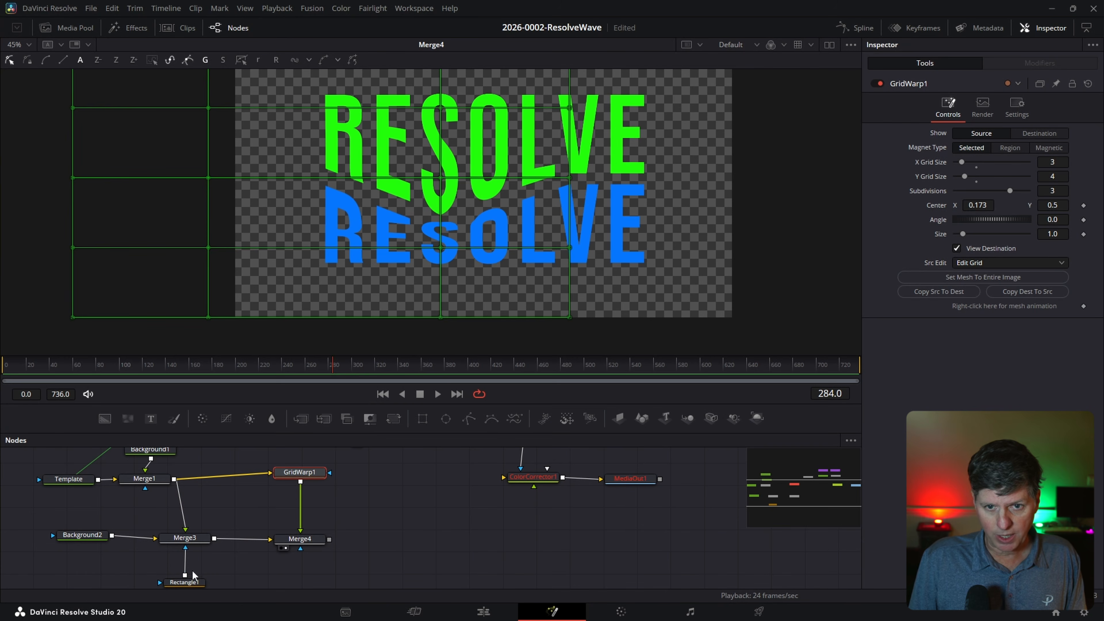
drag(977, 205, 923, 205)
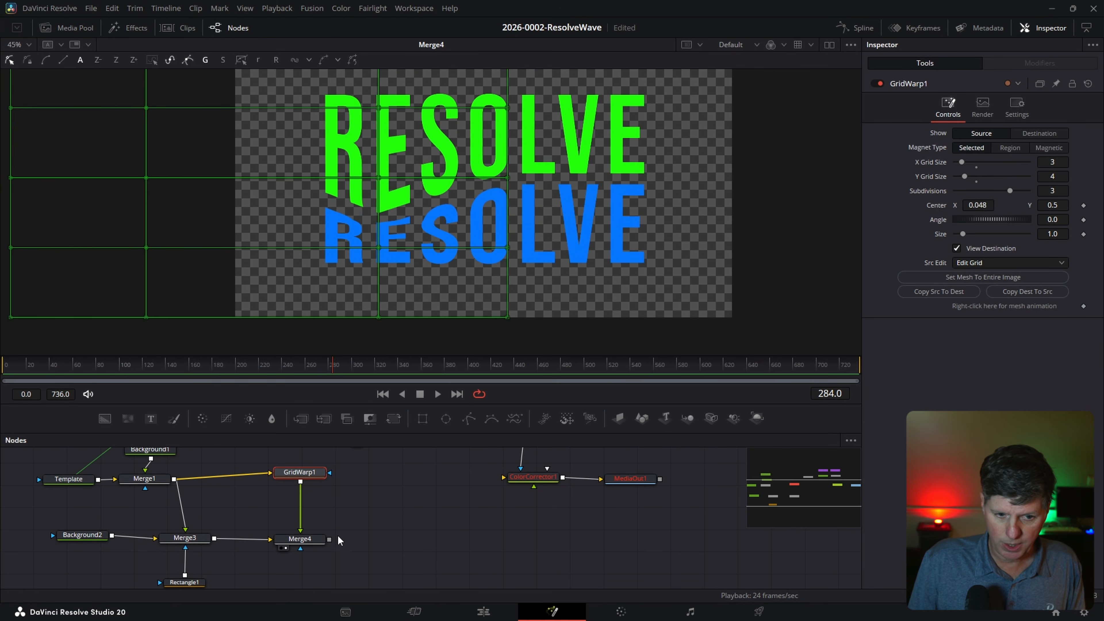
Connect Merge4's output to ColorCorrector1's main input and inspect MediaOut1 up close in the viewer.
drag(329, 539, 503, 479)
click(644, 480)
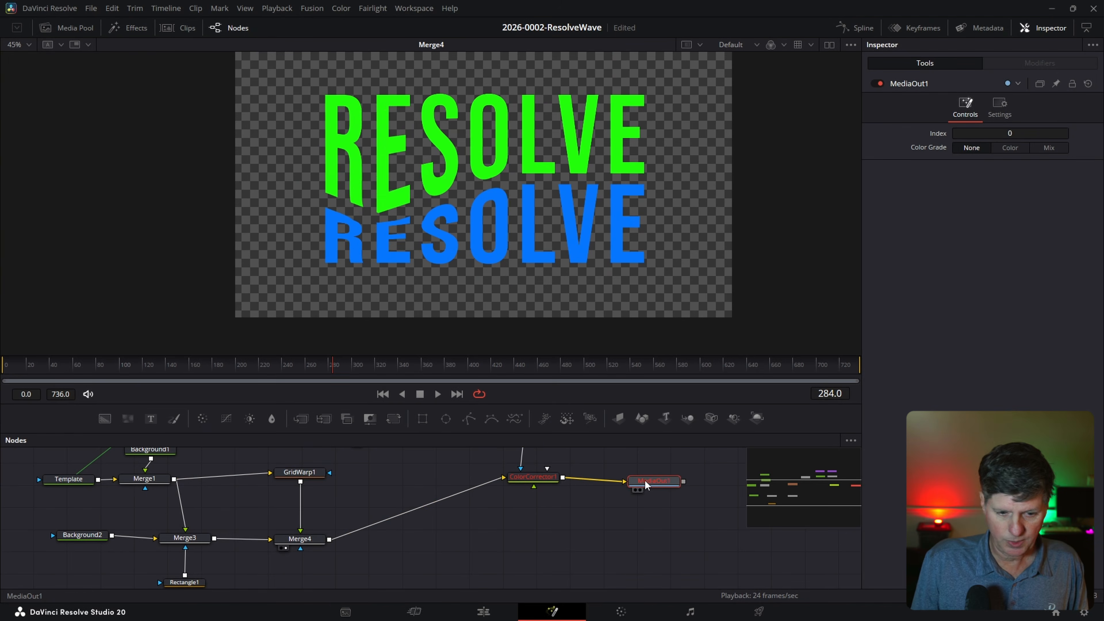
key(1)
scroll(472, 232, up, 5)
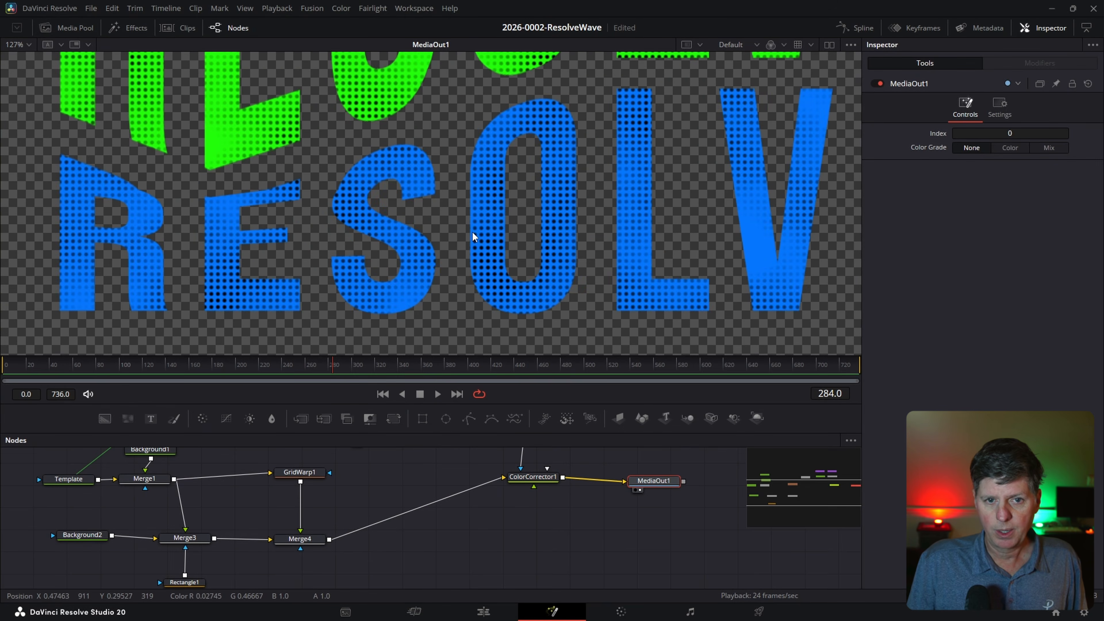
Connect Merge4's output to ErodeDilate1's input as well, and check the whole dotted title.
scroll(484, 517, up, 4)
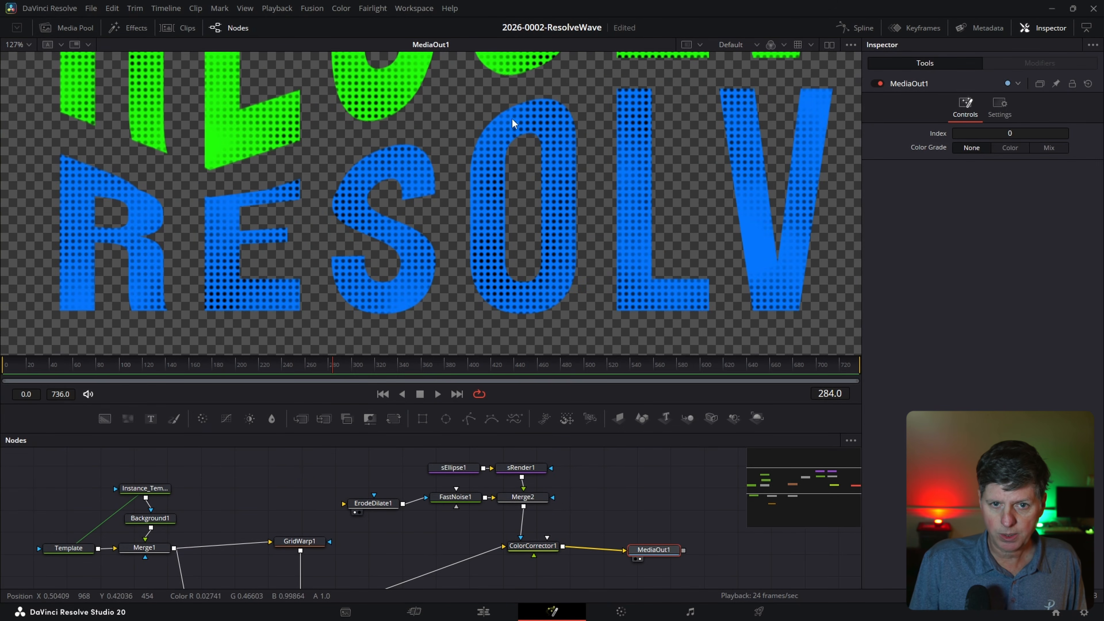
scroll(345, 522, down, 2)
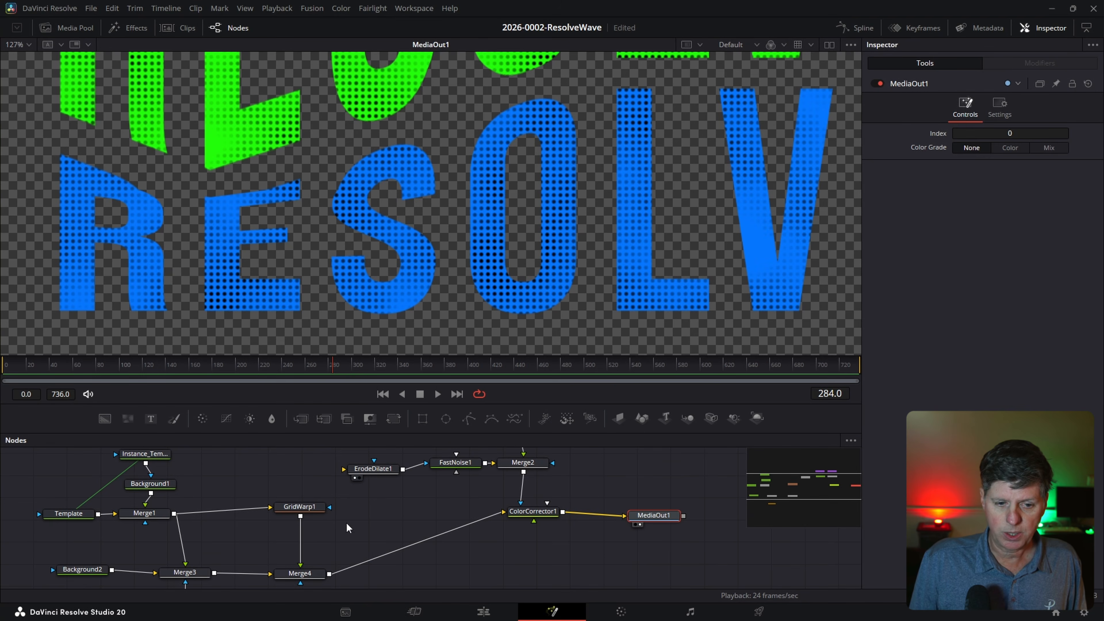
drag(329, 574, 344, 469)
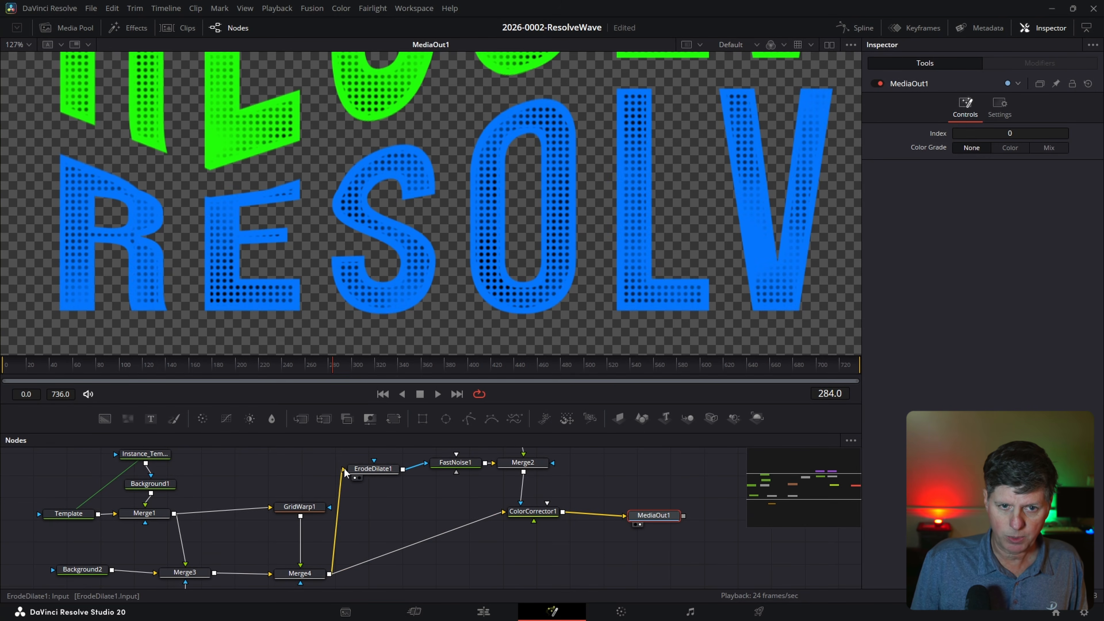
scroll(511, 212, down, 3)
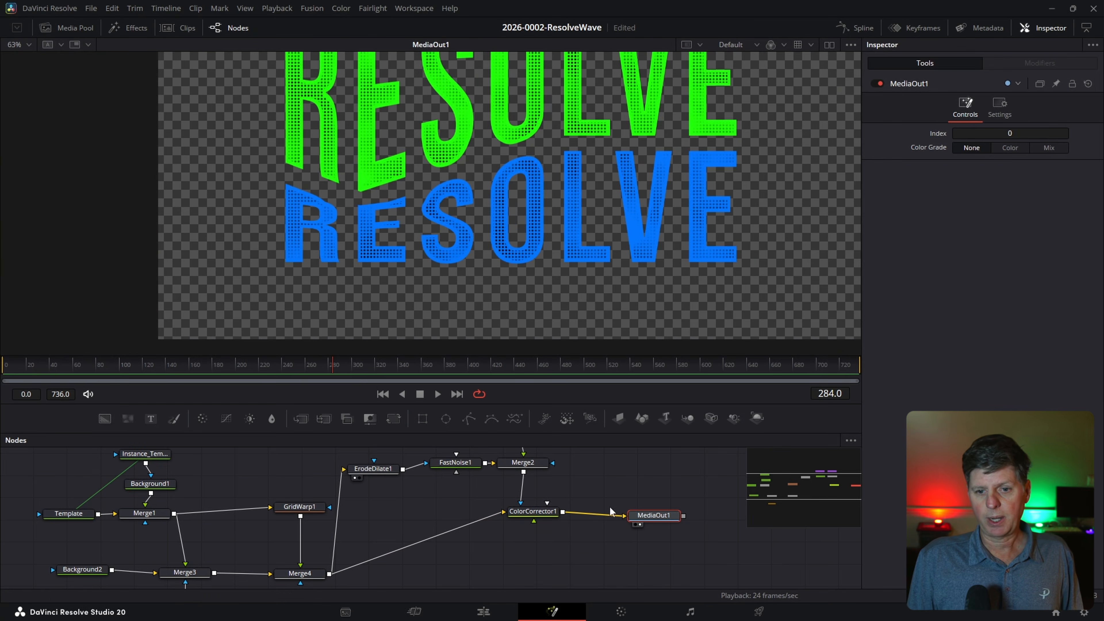
scroll(572, 226, down, 1)
Move GridWarp1 and Merge4 closer to Merge3, and set GridWarp1's source center X to about 0.505.
drag(266, 485, 327, 587)
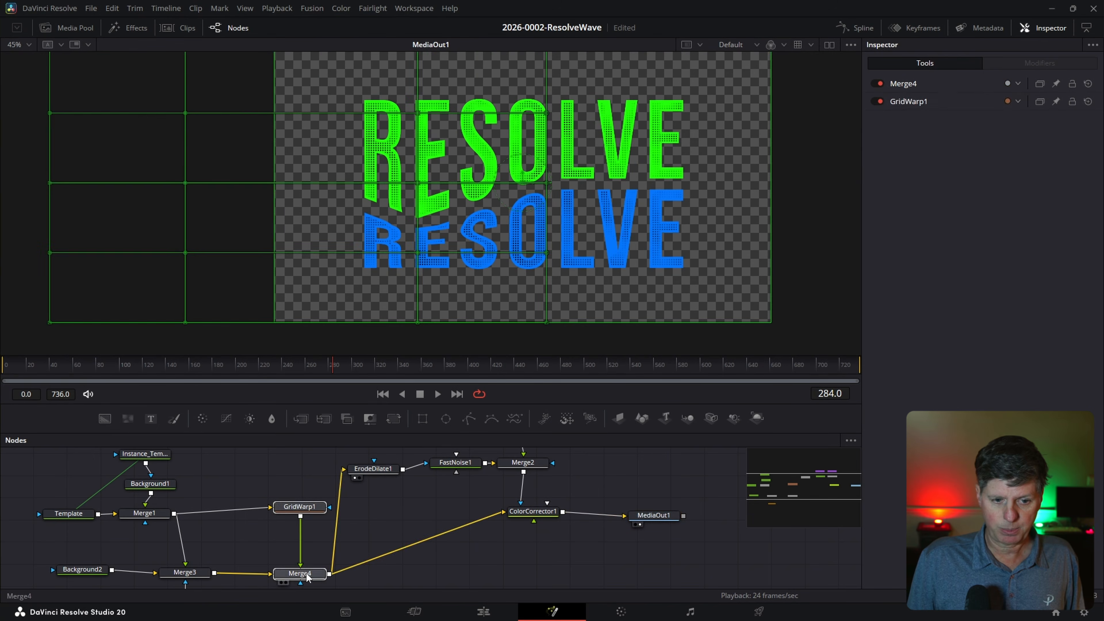
drag(299, 506, 272, 502)
drag(989, 226, 1088, 225)
Move the whole node group from ErodeDilate1 to MediaOut1 away from Merge4 to make room for more nodes.
drag(692, 561, 379, 444)
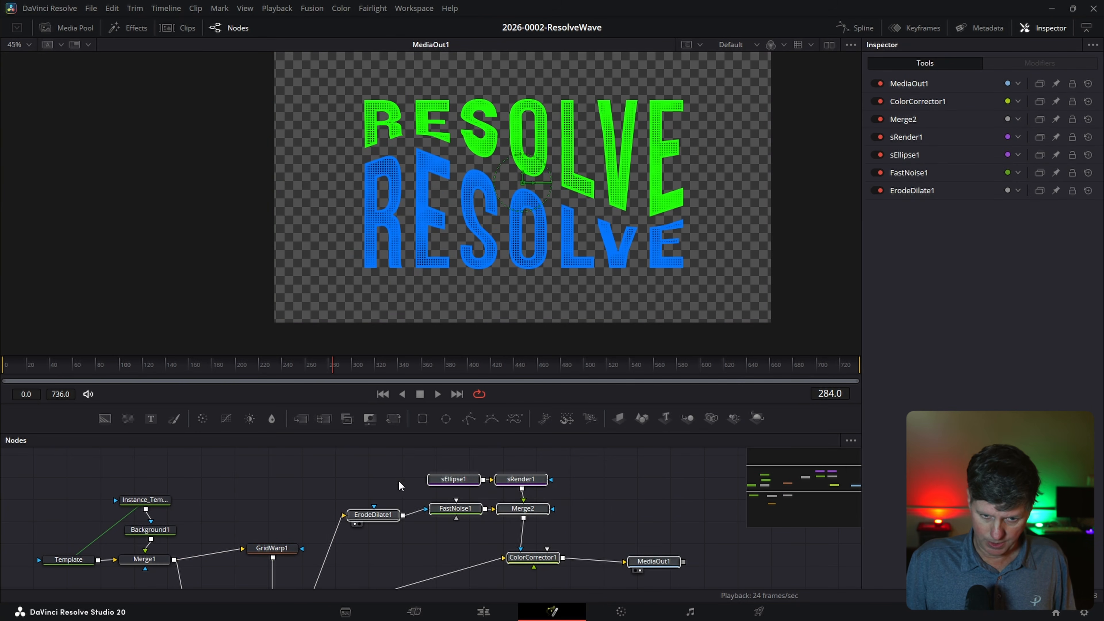
drag(384, 521, 546, 555)
scroll(546, 556, down, 4)
Duplicate GridWarp1, feed the copy from Merge1's output, and display the copy in the viewer.
click(273, 479)
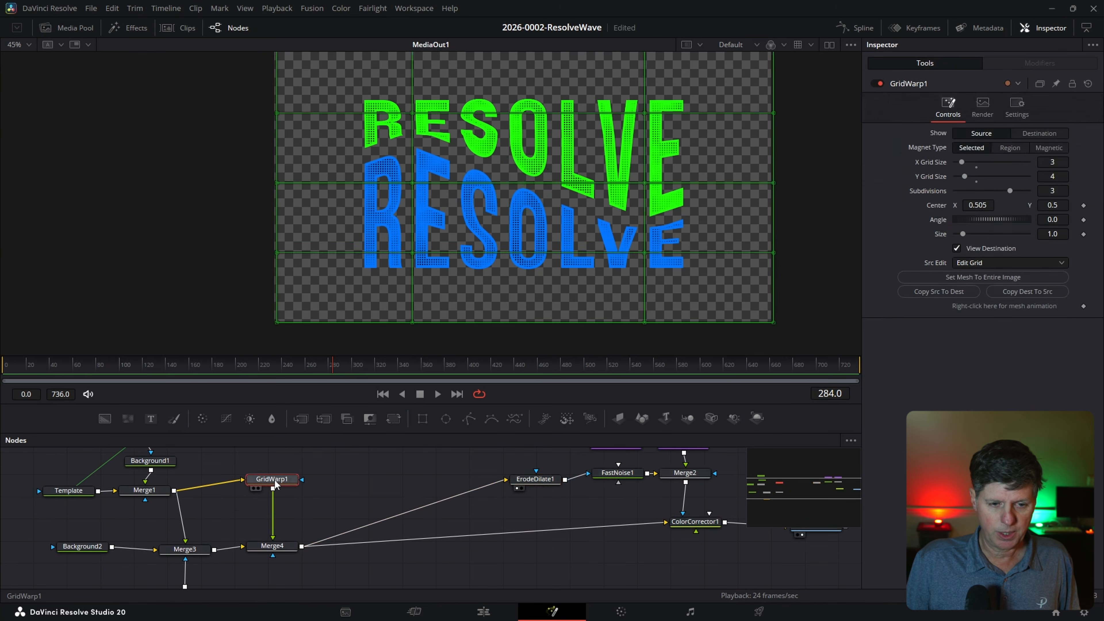
key(ctrl+v)
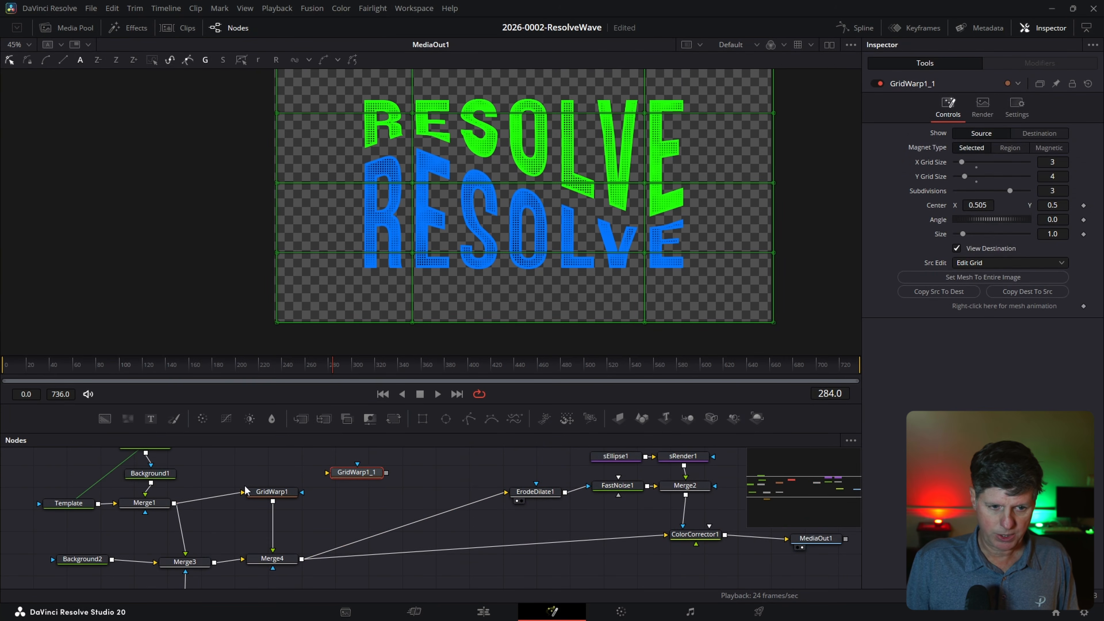
drag(154, 504, 408, 236)
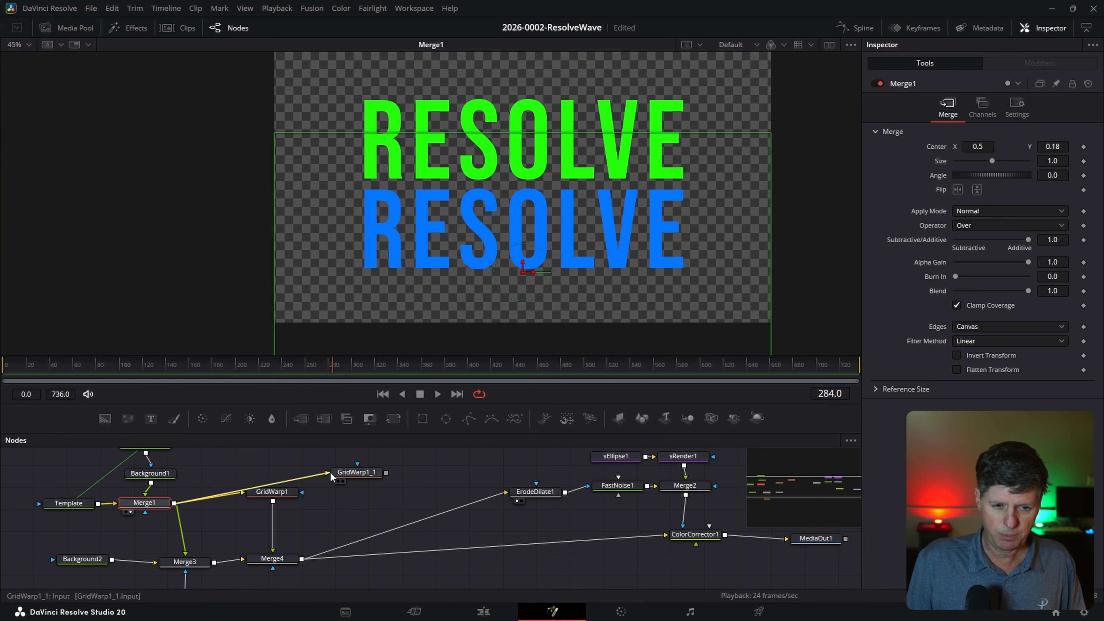
click(350, 472)
key(1)
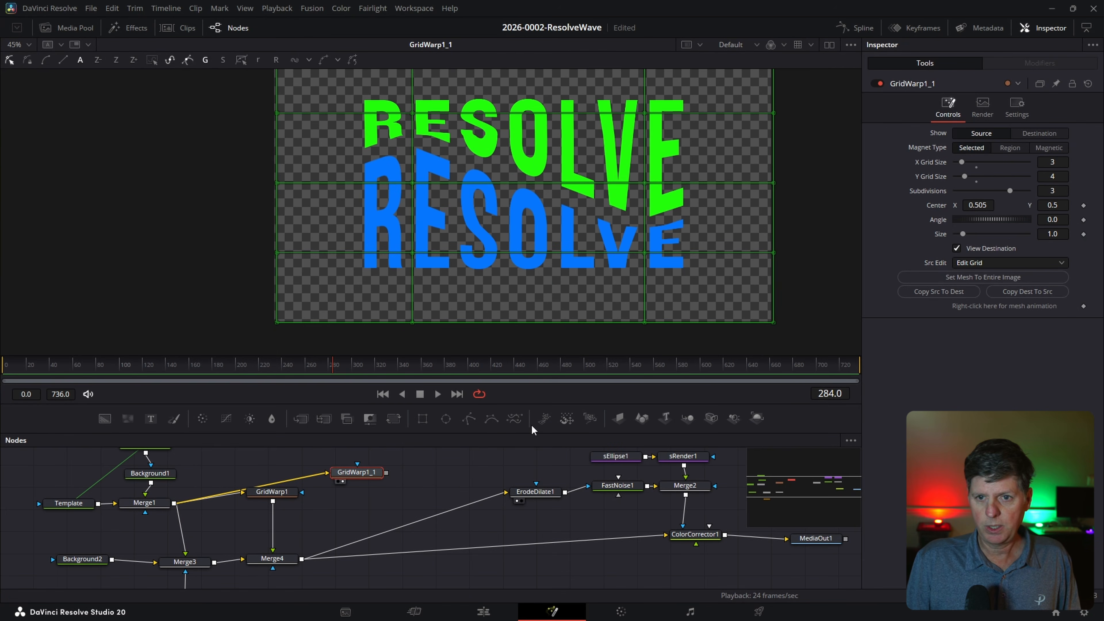
Reverse the wave in GridWarp1_1's destination mesh by raising the right inner point of the middle row and lowering the left one.
click(1037, 133)
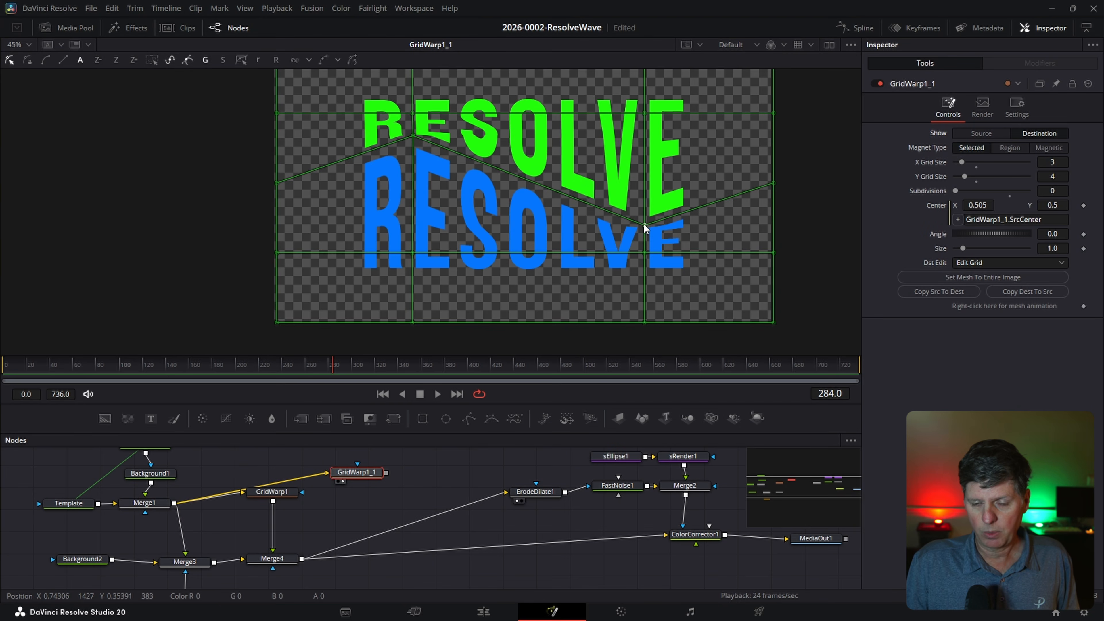
drag(645, 222, 644, 139)
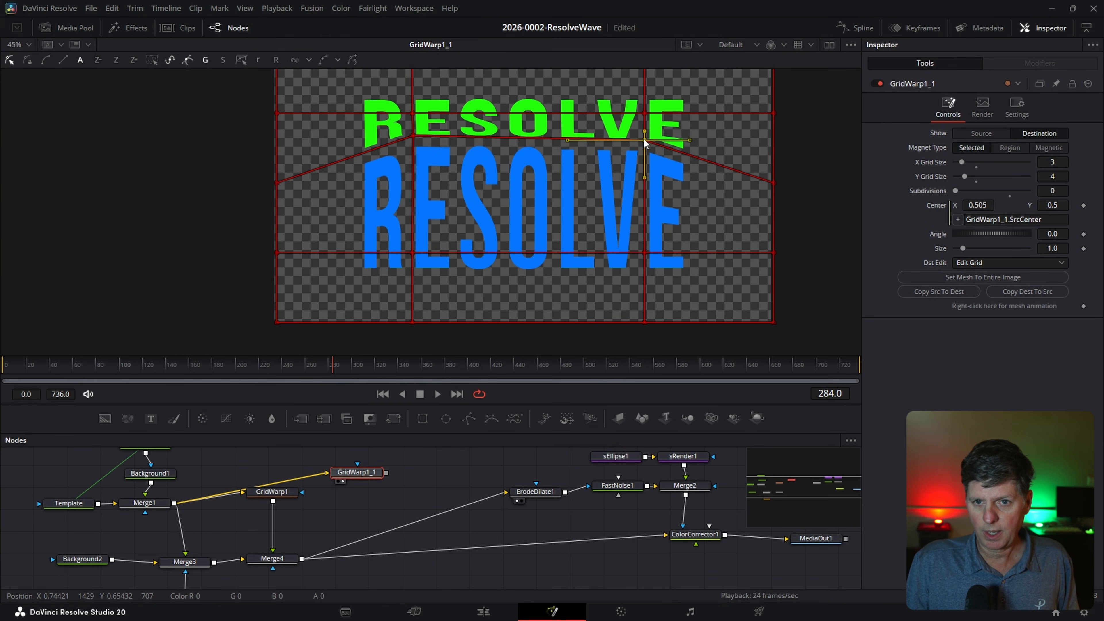
drag(413, 136, 412, 233)
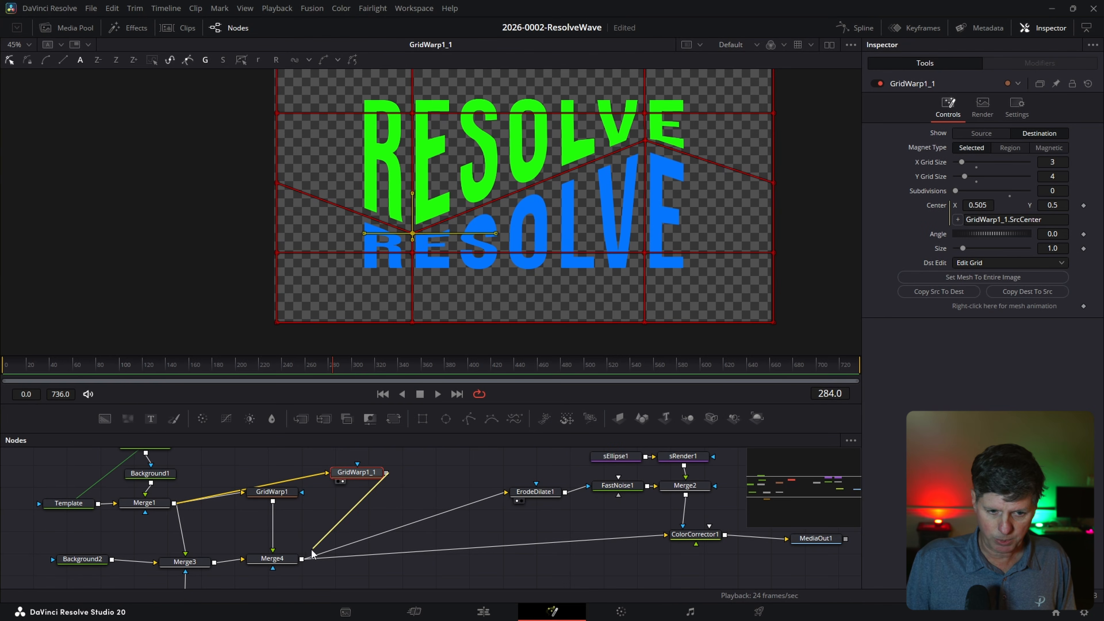
Merge GridWarp1_1 over Merge4 with a new Merge node, and compare Merge3, Merge4 and the new merge in the viewer.
drag(311, 551, 302, 559)
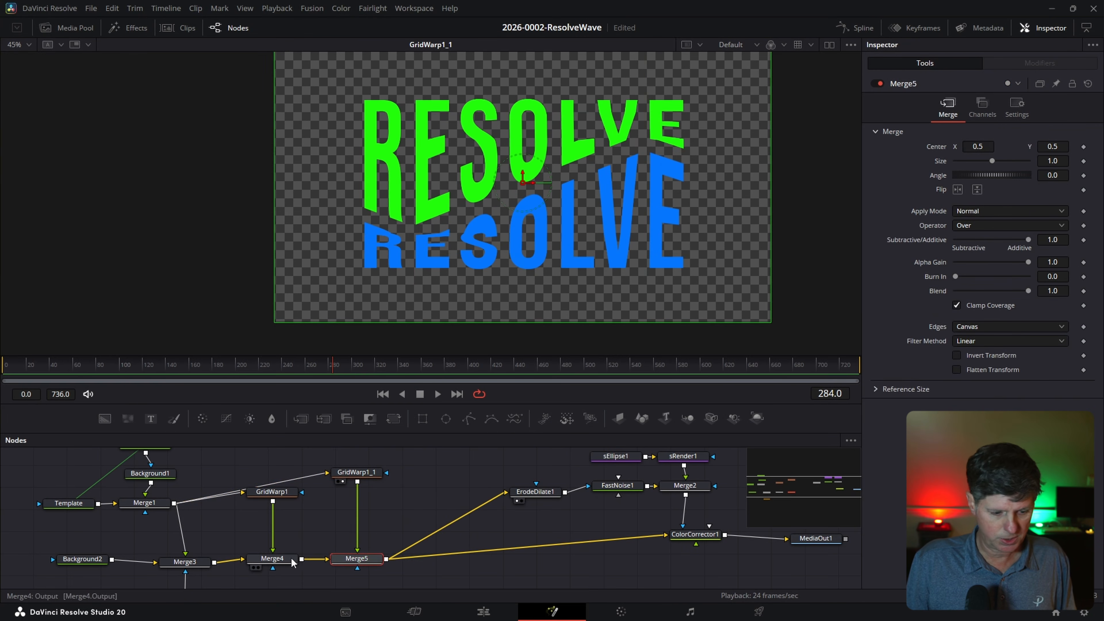
click(281, 561)
click(208, 562)
key(1)
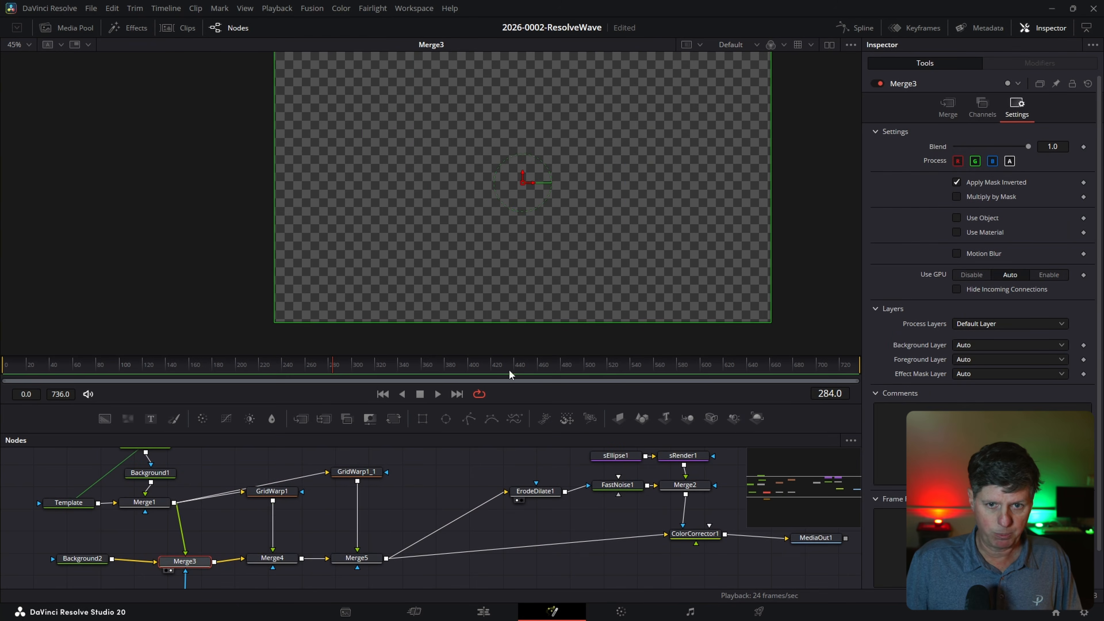
click(270, 560)
key(1)
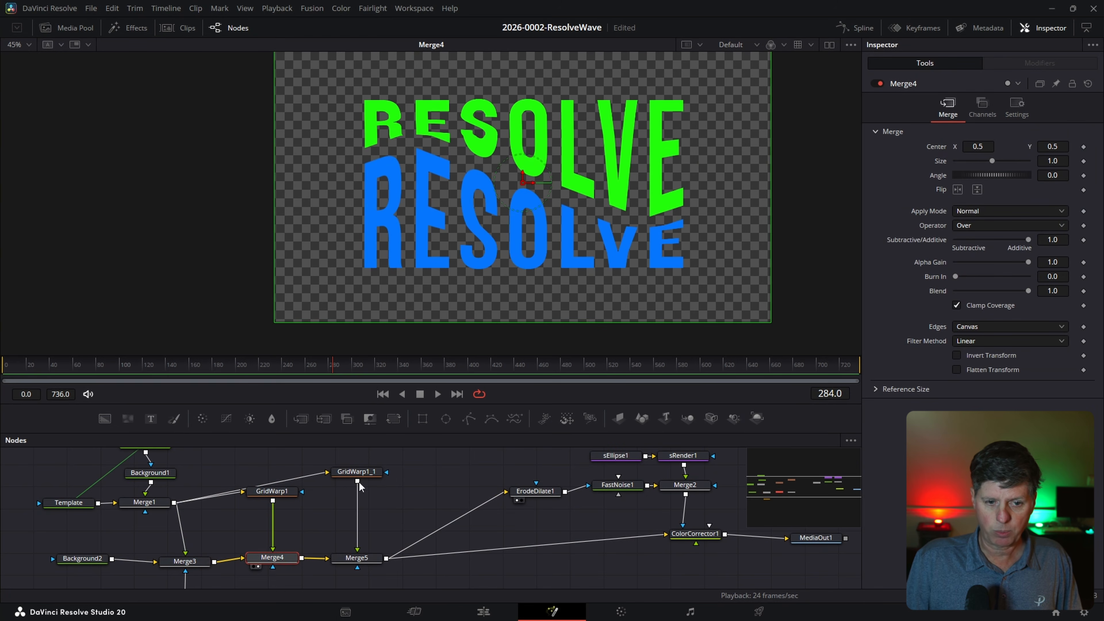
click(353, 559)
key(1)
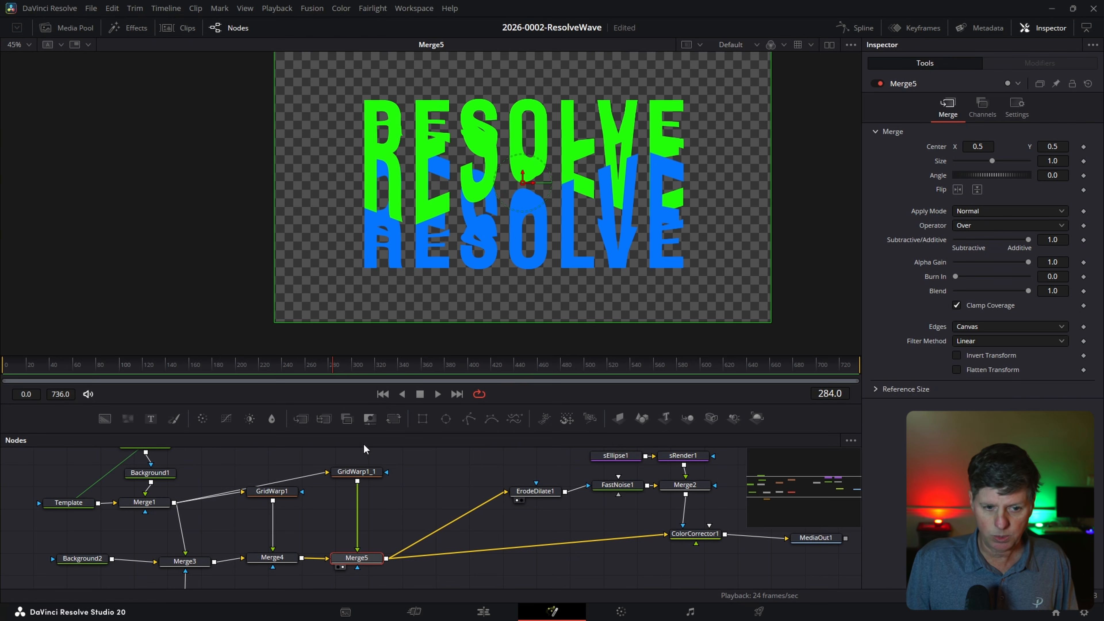
Add a second Rectangle mask below Merge4 and connect it to Merge4's mask input.
scroll(389, 505, down, 2)
click(292, 563)
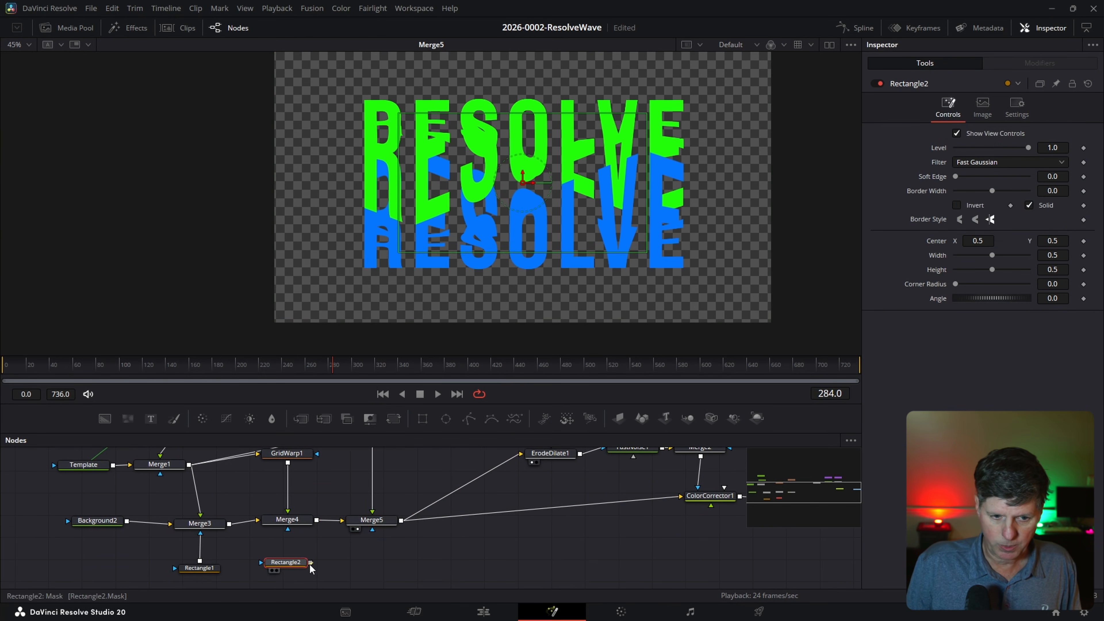
drag(286, 528, 287, 529)
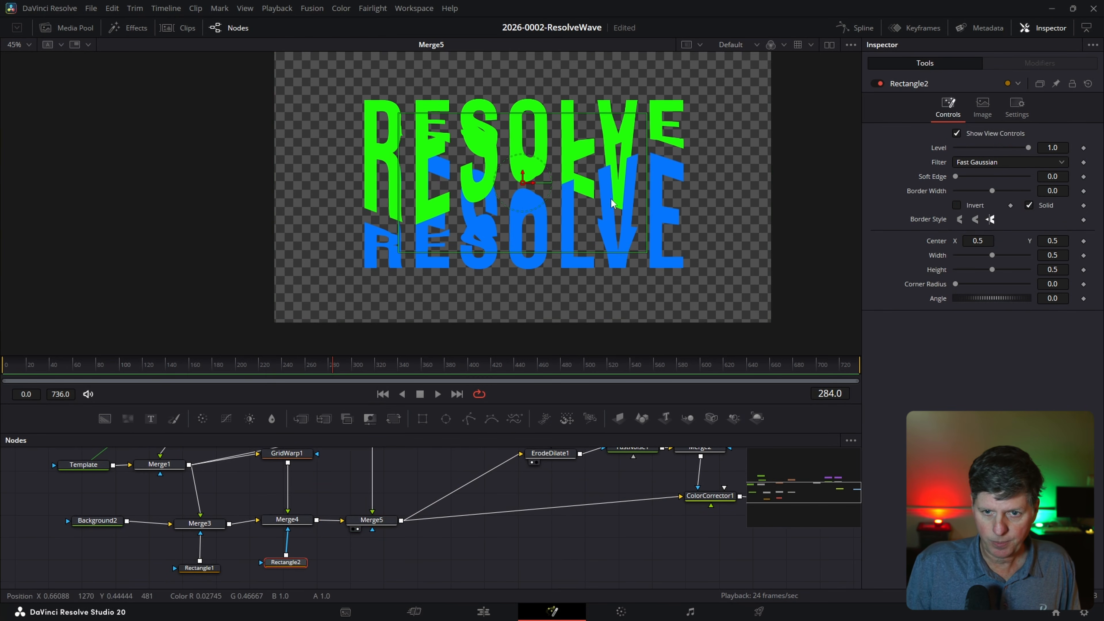
Fit Rectangle2 around the first R column, about 0.095 wide and 0.93 high, centered at about X 0.219.
drag(647, 196, 582, 197)
click(273, 529)
drag(521, 253, 520, 316)
drag(577, 234, 541, 233)
drag(530, 184, 391, 187)
drag(410, 209, 407, 209)
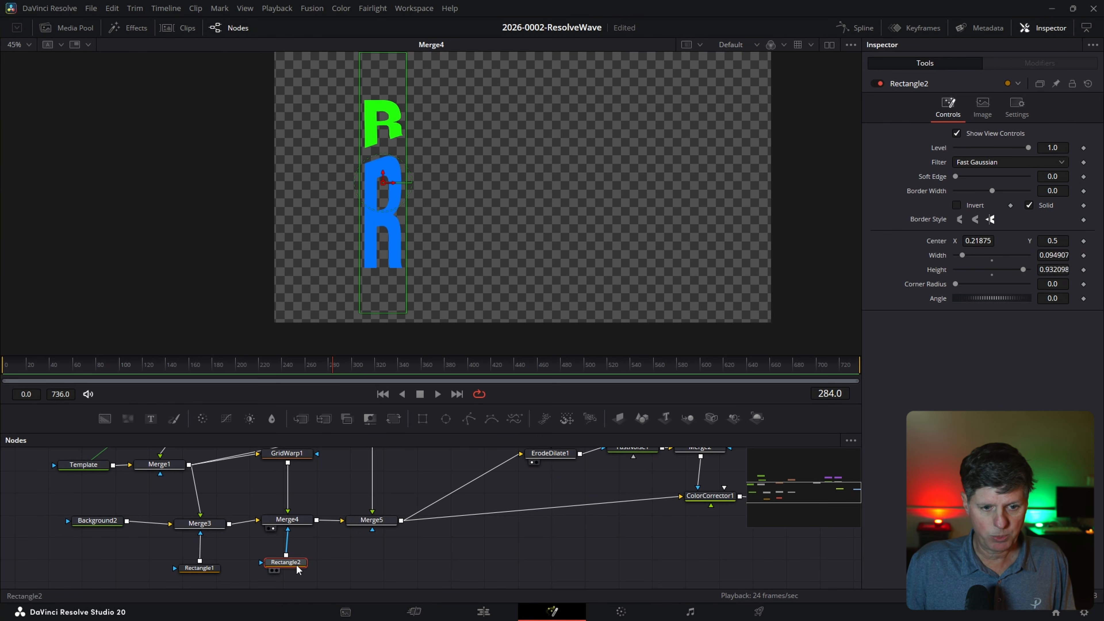
Create three chained duplicates of Rectangle2 and line up their nodes beside it.
key(ctrl+v)
key(ctrl+v)
key(ctrl+v)
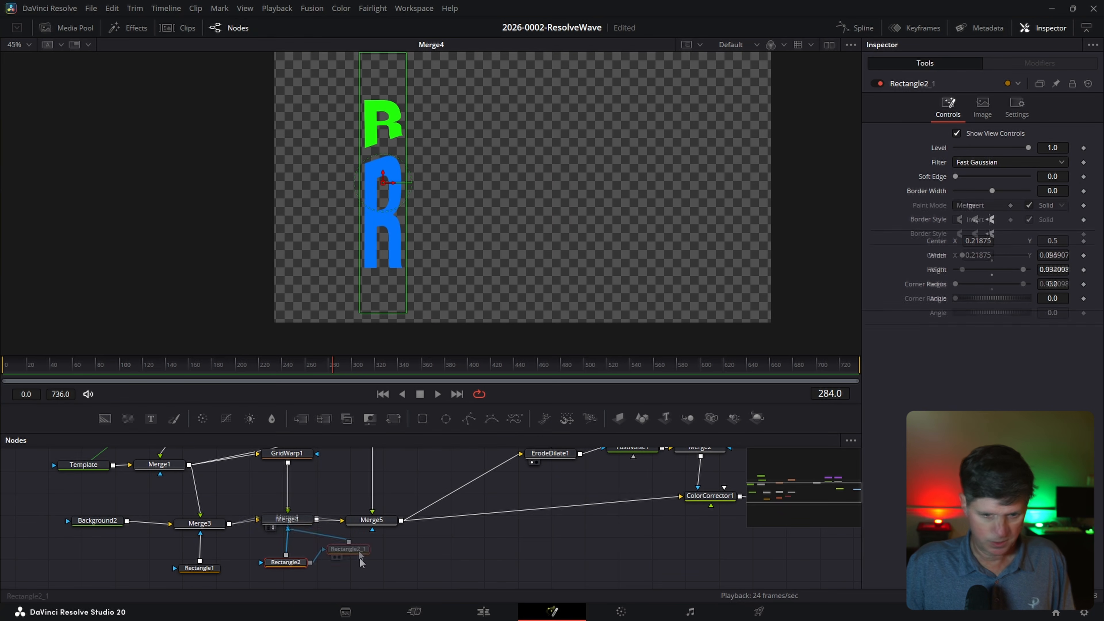
drag(289, 565, 287, 563)
drag(425, 557, 347, 559)
drag(474, 554, 405, 558)
Position the three duplicate rectangles over the S, L and final E columns, and tidy the mask nodes.
drag(393, 184, 588, 185)
click(400, 556)
click(450, 553)
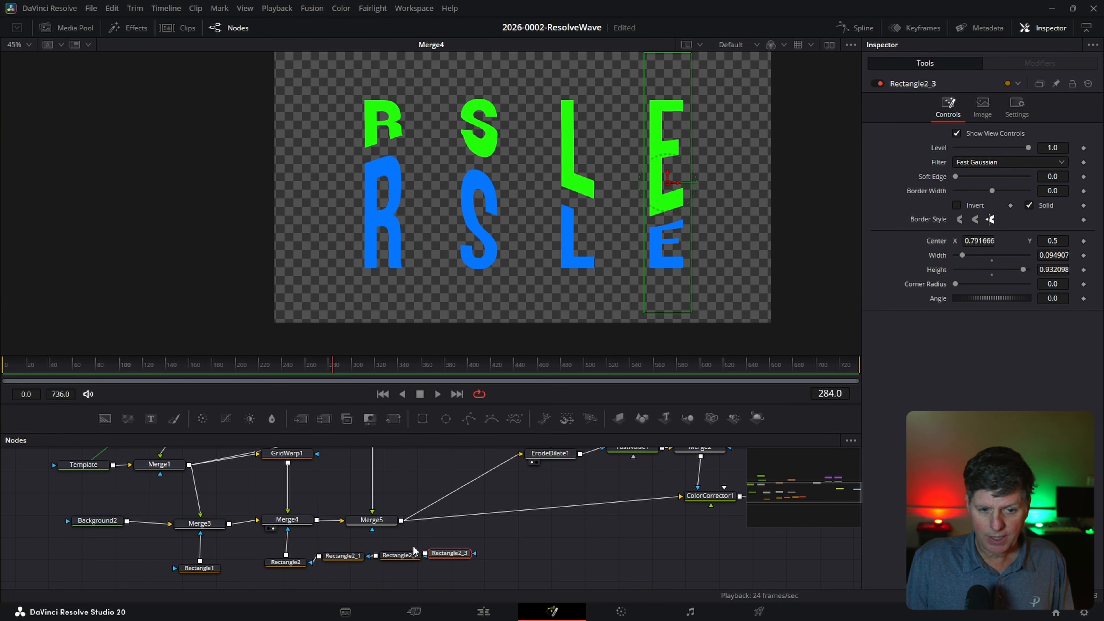
drag(486, 564, 255, 581)
drag(393, 559, 455, 579)
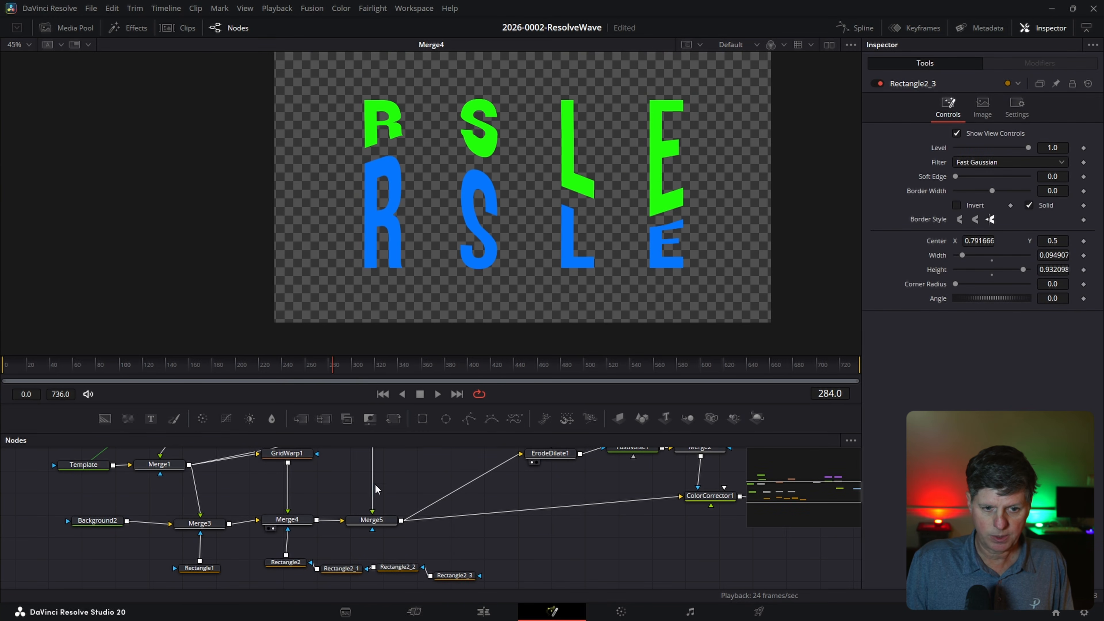
Connect Rectangle2 to Merge5's mask input, enable Apply Mask Inverted on Merge5, and display Merge5 in the viewer.
drag(287, 558, 375, 527)
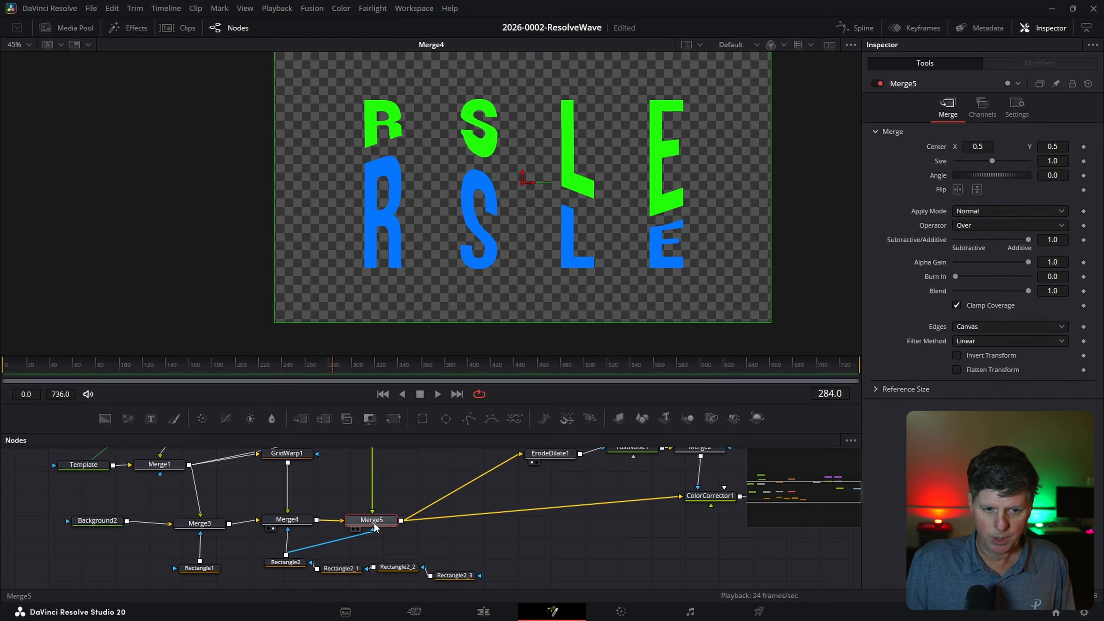
click(1018, 111)
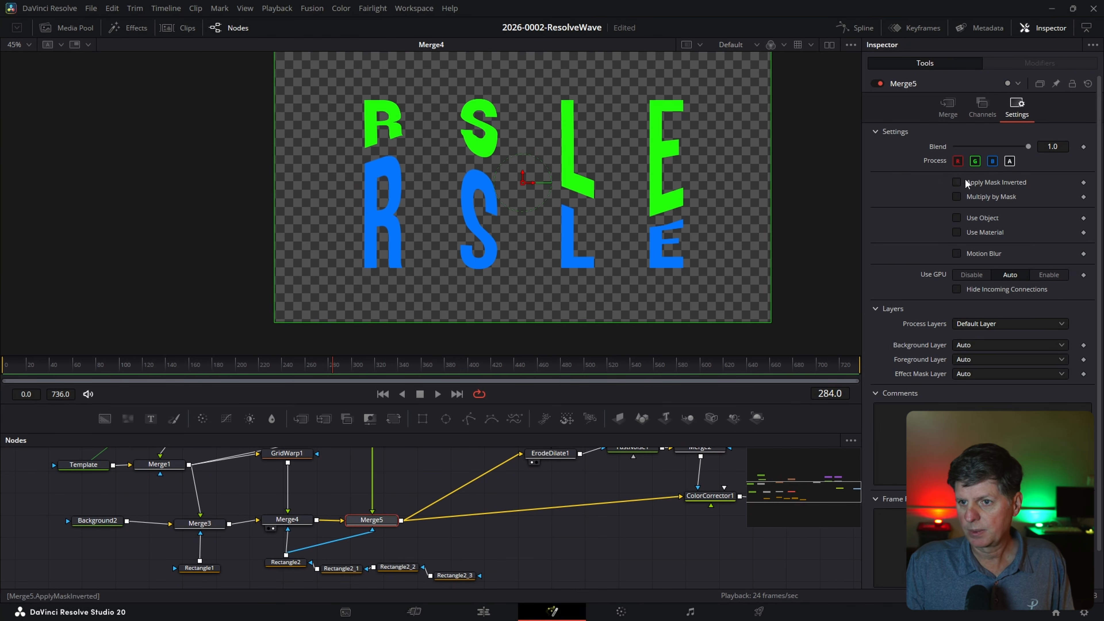
key(1)
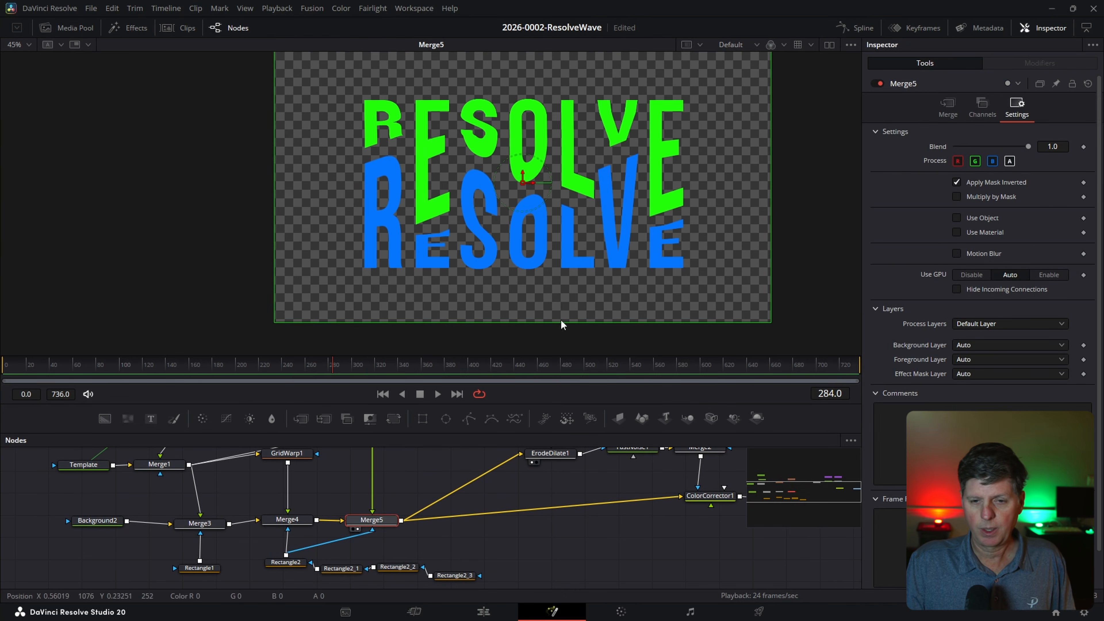
Display MediaOut1 in the viewer to check the alternating letters with the dot texture.
drag(655, 514, 492, 540)
scroll(565, 522, down, 1)
click(676, 494)
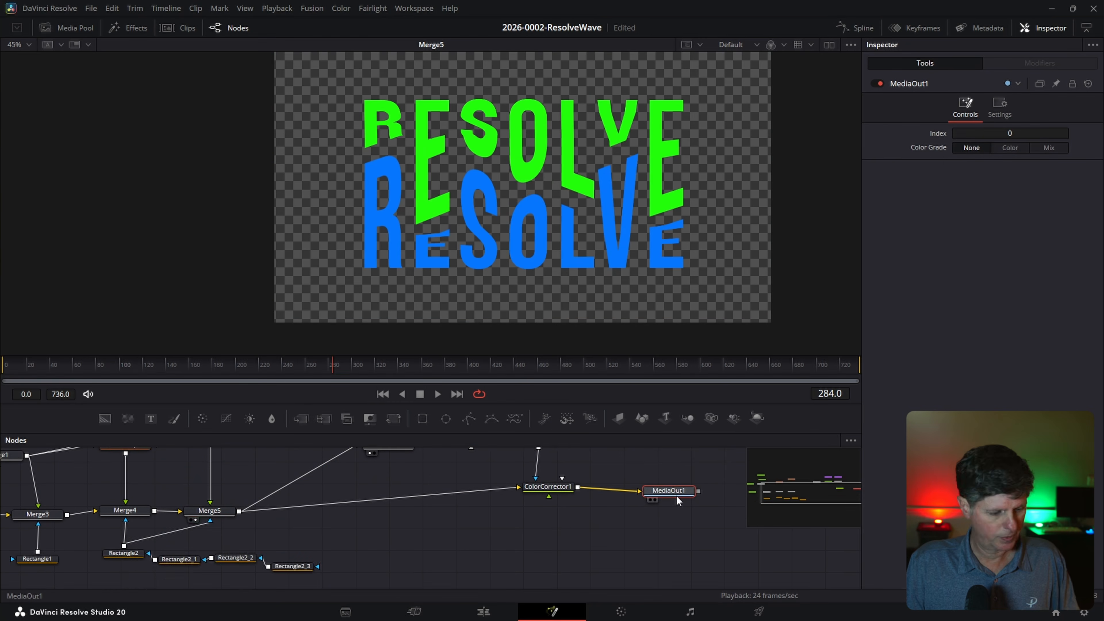
key(2)
scroll(132, 483, up, 1)
Shift the source center X of GridWarp1 to about 0.53 and that of GridWarp1_1 to about 0.454.
click(131, 480)
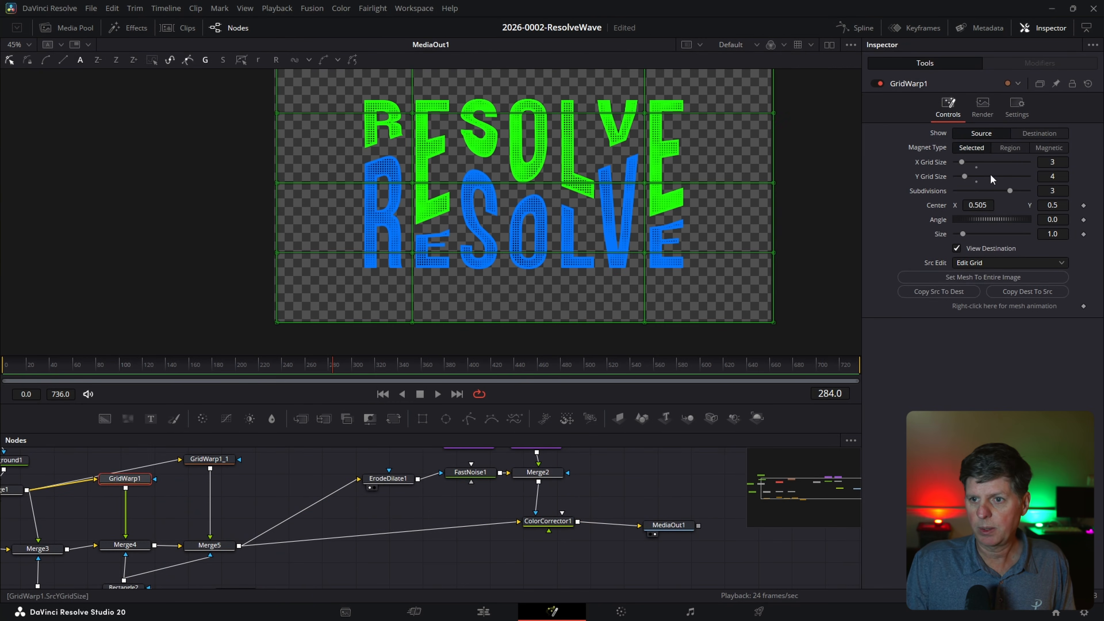
mouse_move(979, 205)
mouse_down()
mouse_move(863, 205)
mouse_move(1036, 205)
mouse_move(987, 205)
mouse_up()
click(211, 461)
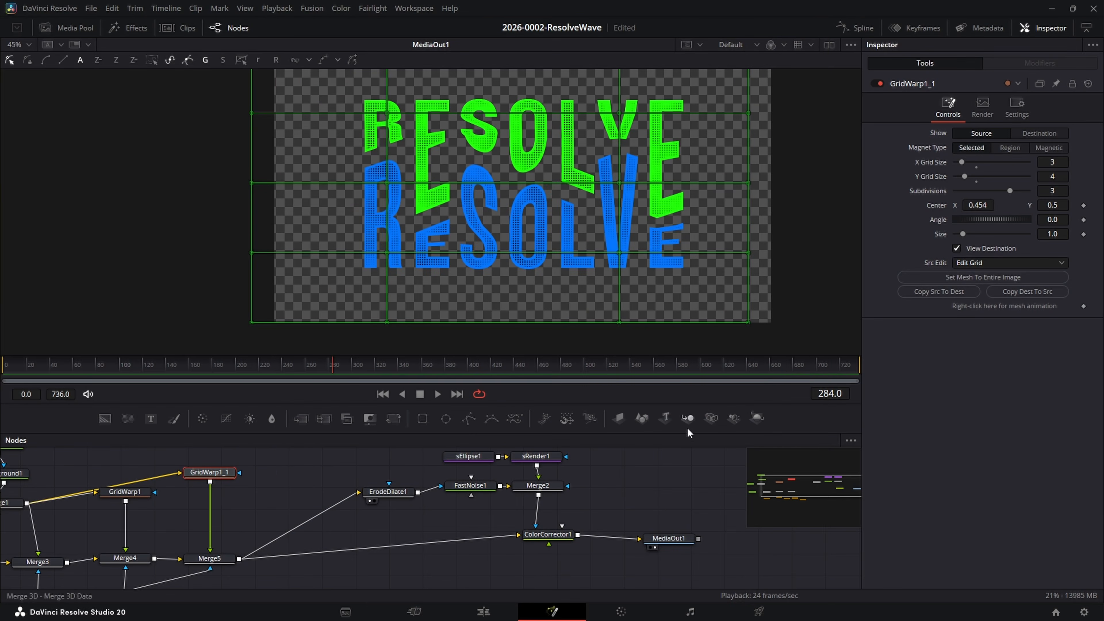
Display GridWarp1 in the viewer and set its destination grid to 6 by 6 with 4 subdivisions.
click(125, 491)
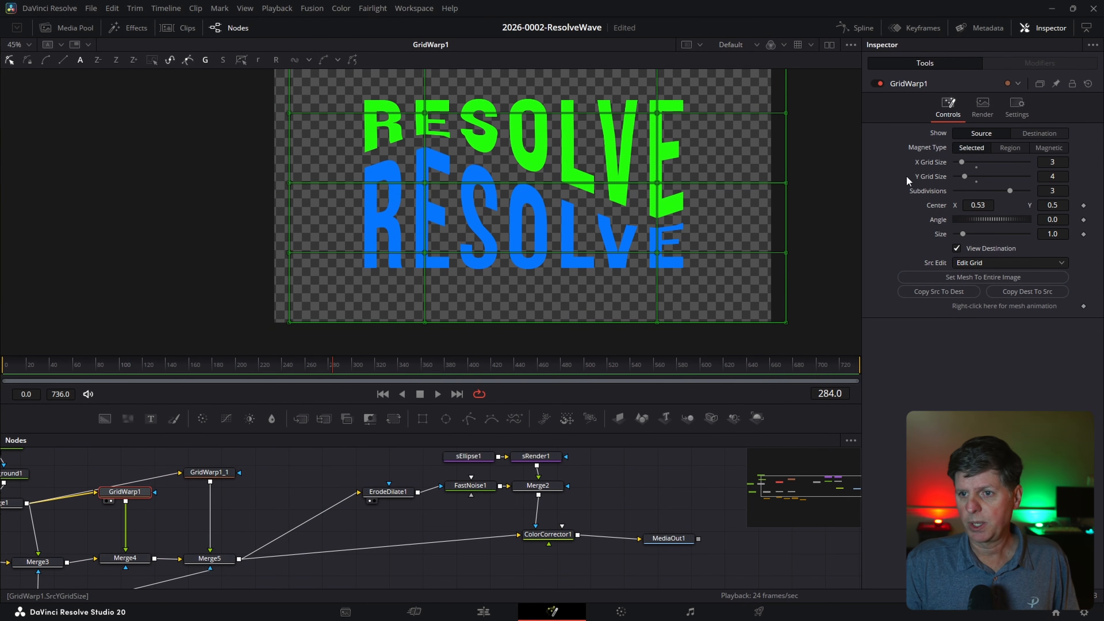
click(1046, 135)
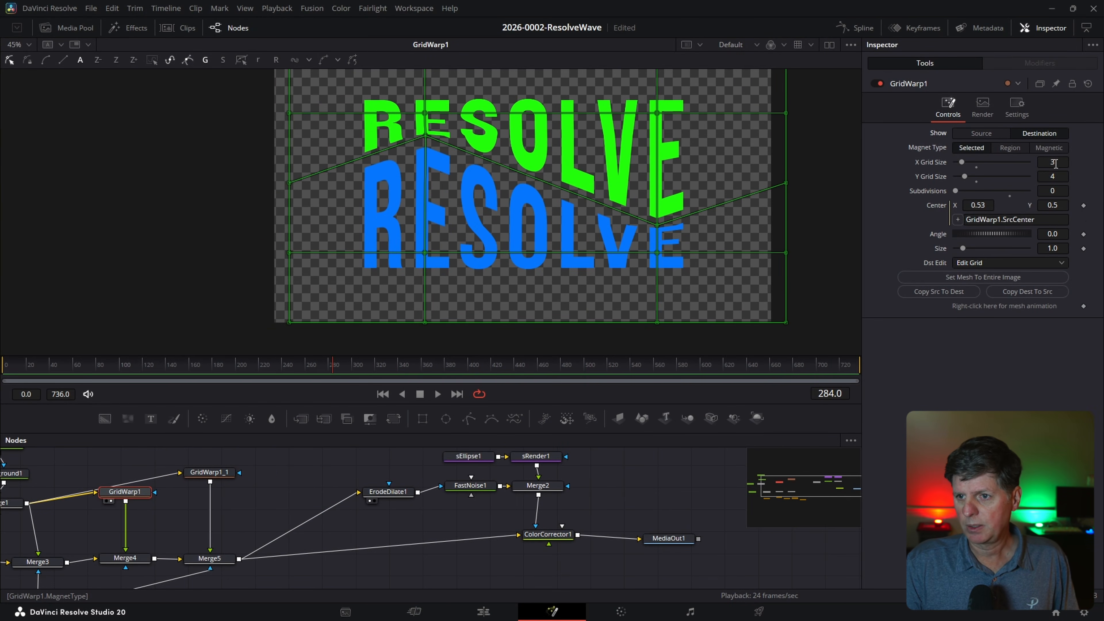
key(Tab)
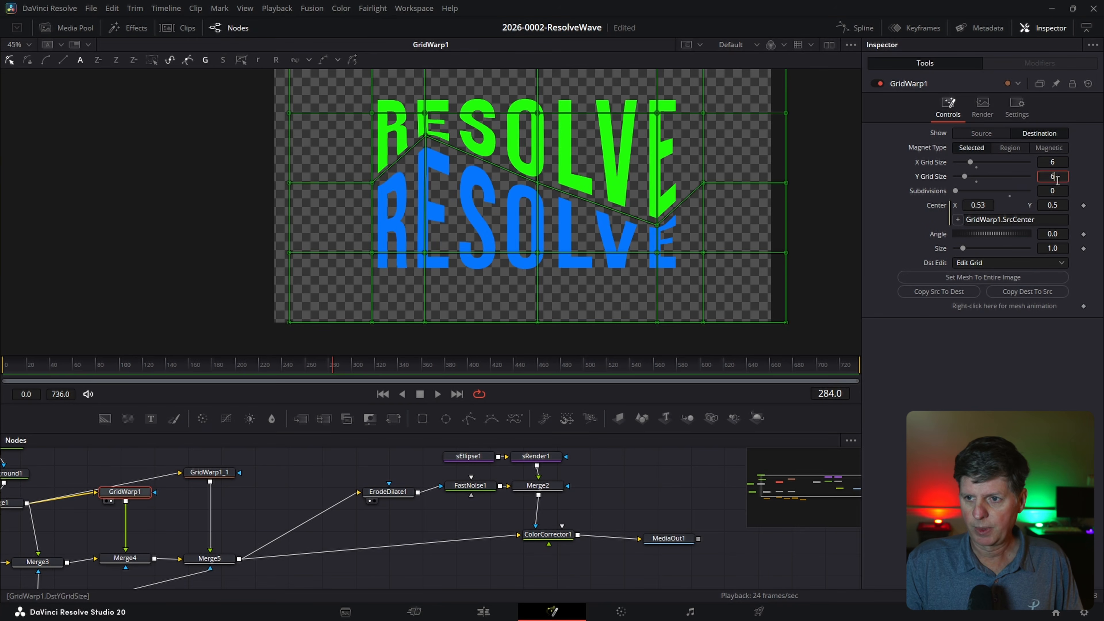
text(6)
key(Return)
Bend GridWarp1's destination mesh by moving individual grid points across the letters, and shift its source center X slightly to test the warp.
drag(627, 140, 640, 147)
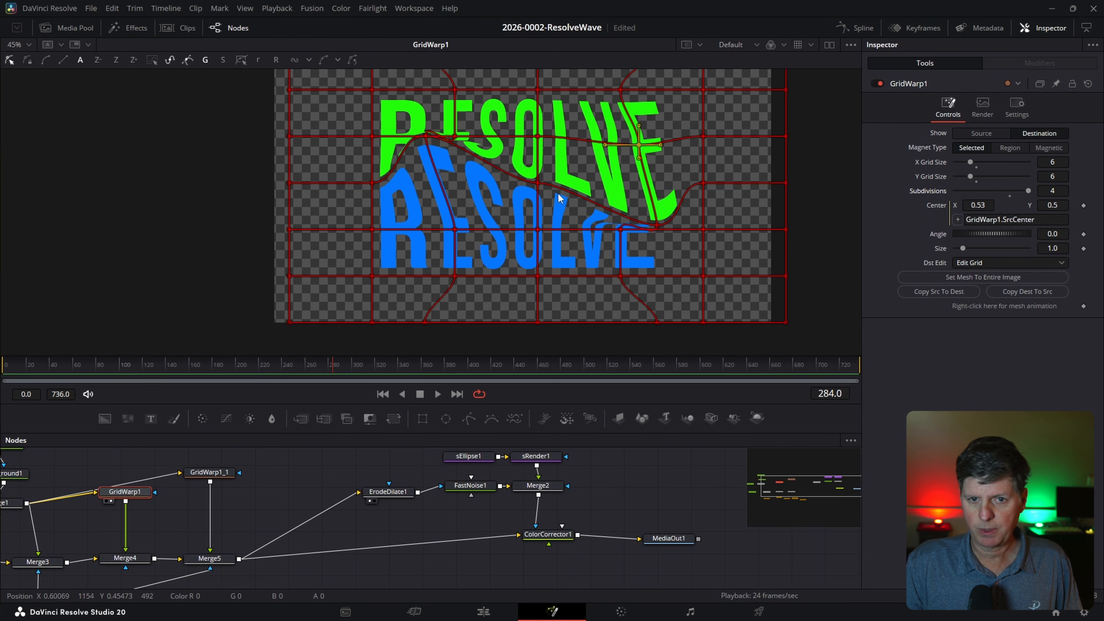
click(537, 137)
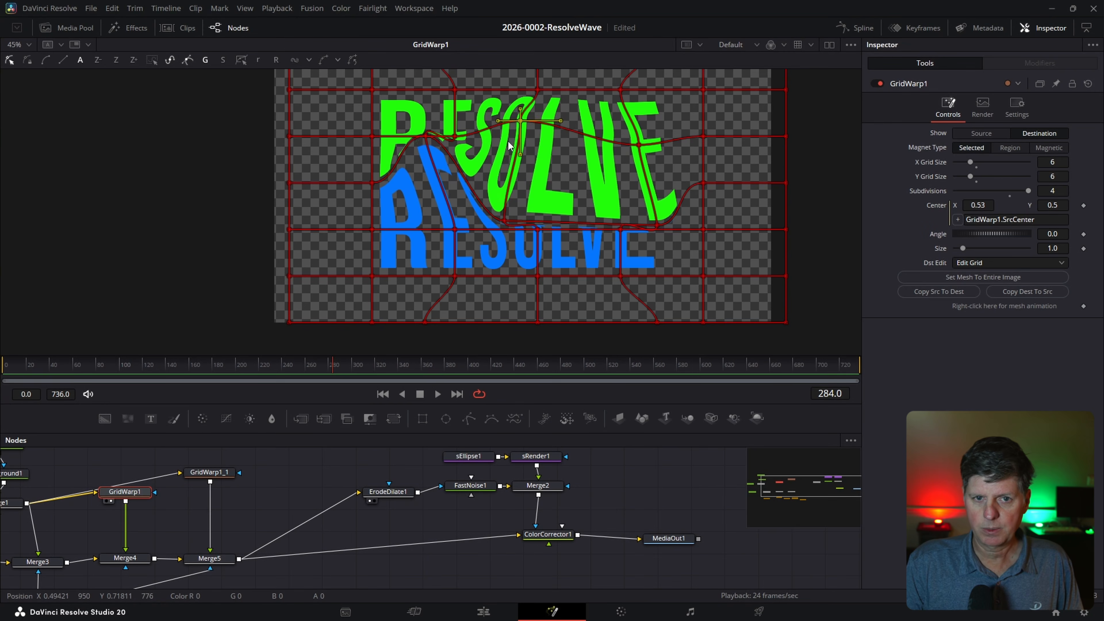
click(983, 134)
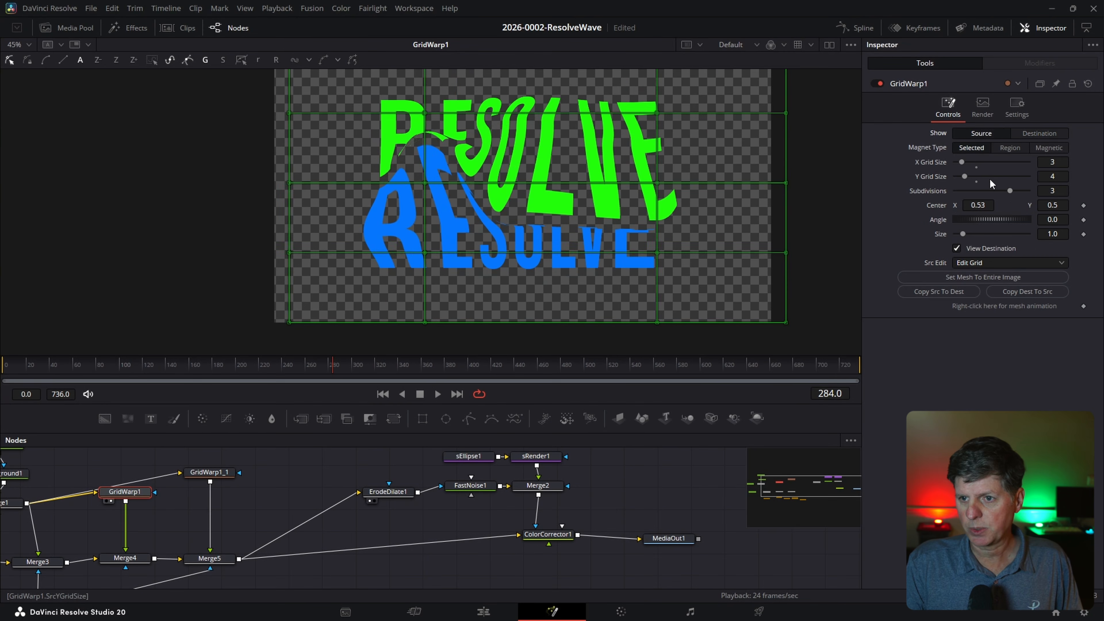
mouse_move(978, 205)
mouse_down()
mouse_move(917, 205)
mouse_move(985, 204)
mouse_up()
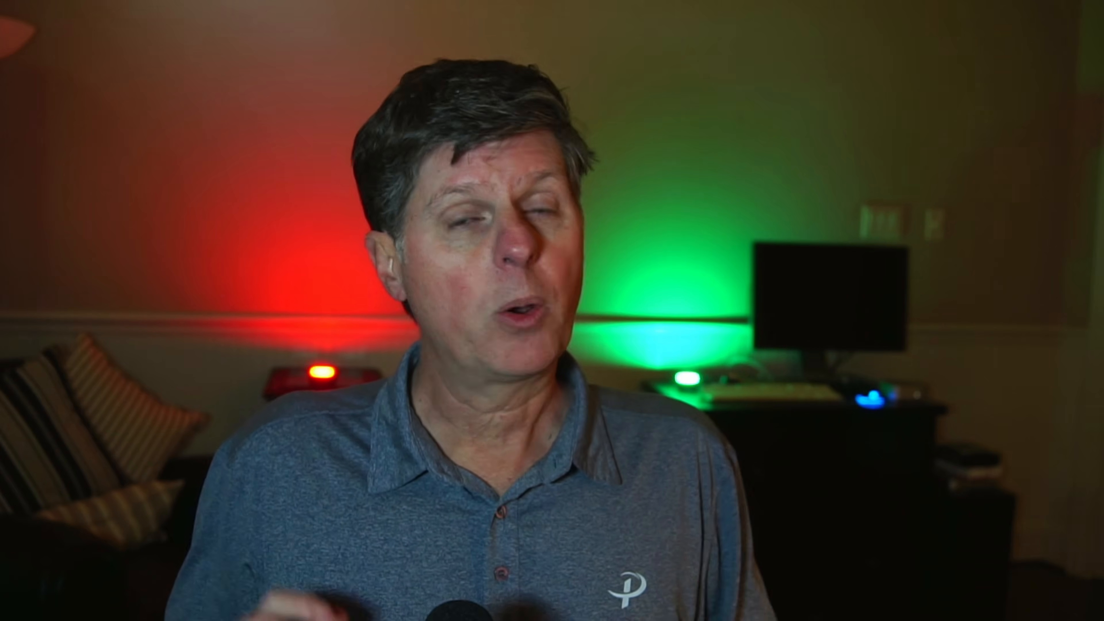